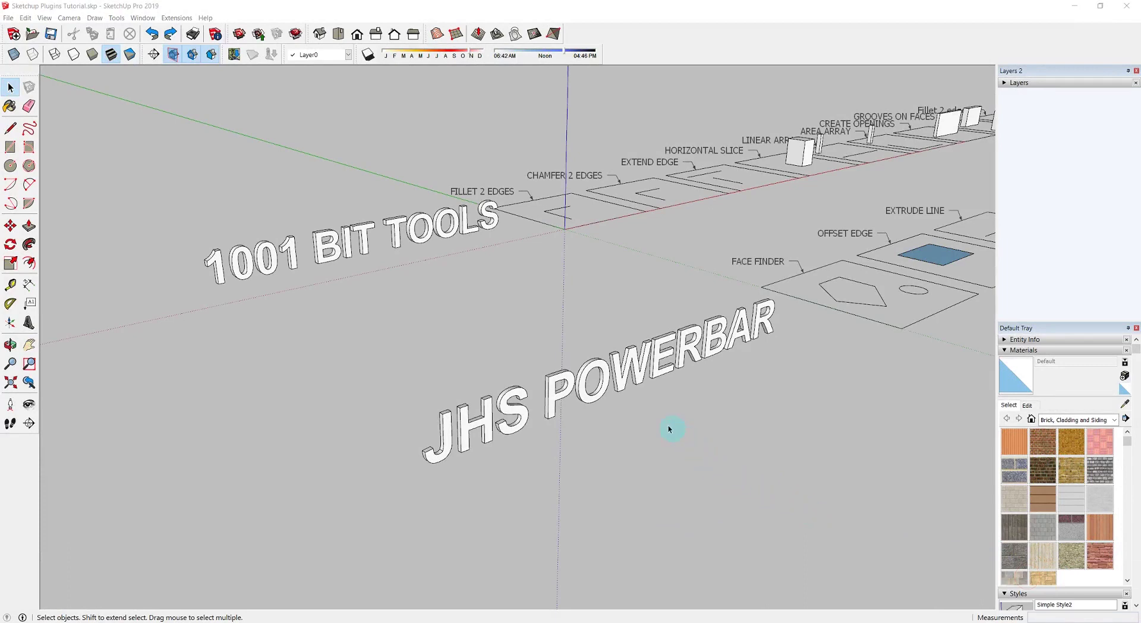
left_click(585, 389)
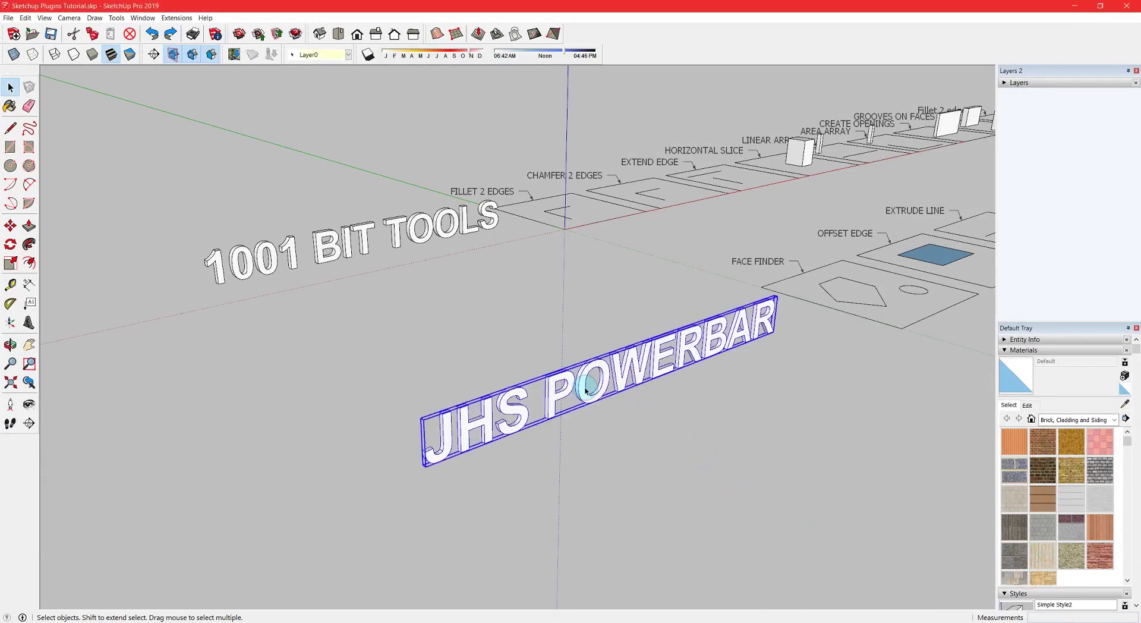
left_click(336, 228)
left_click(352, 247)
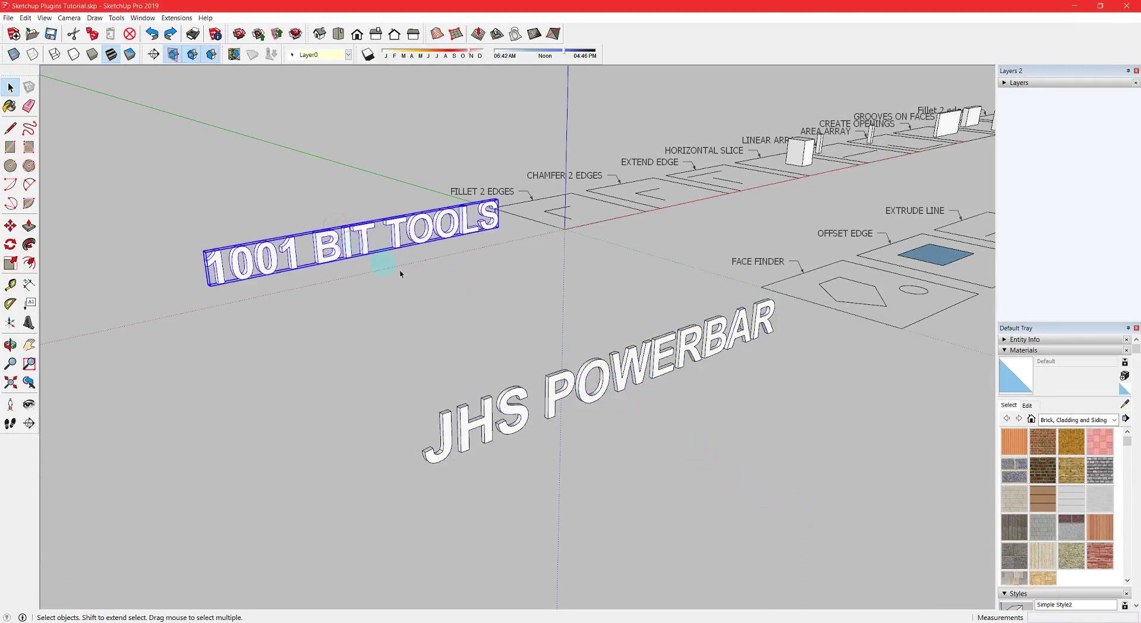
left_click(540, 321)
middle_click_drag(563, 326, 517, 320)
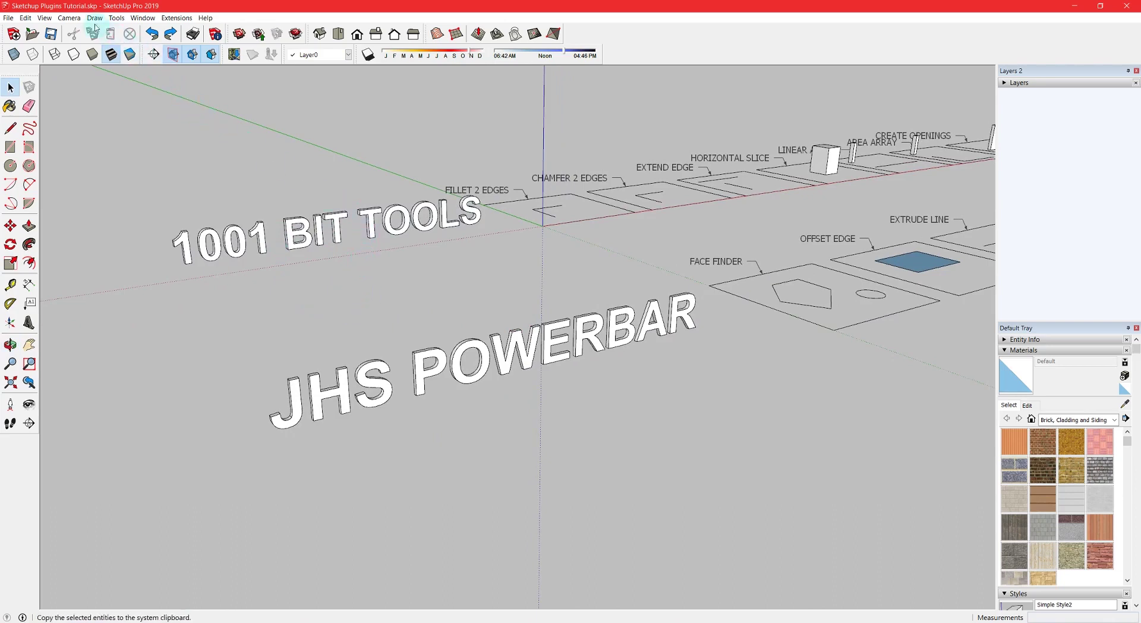
- Display the 1001bit - tools toolbar
left_click(44, 18)
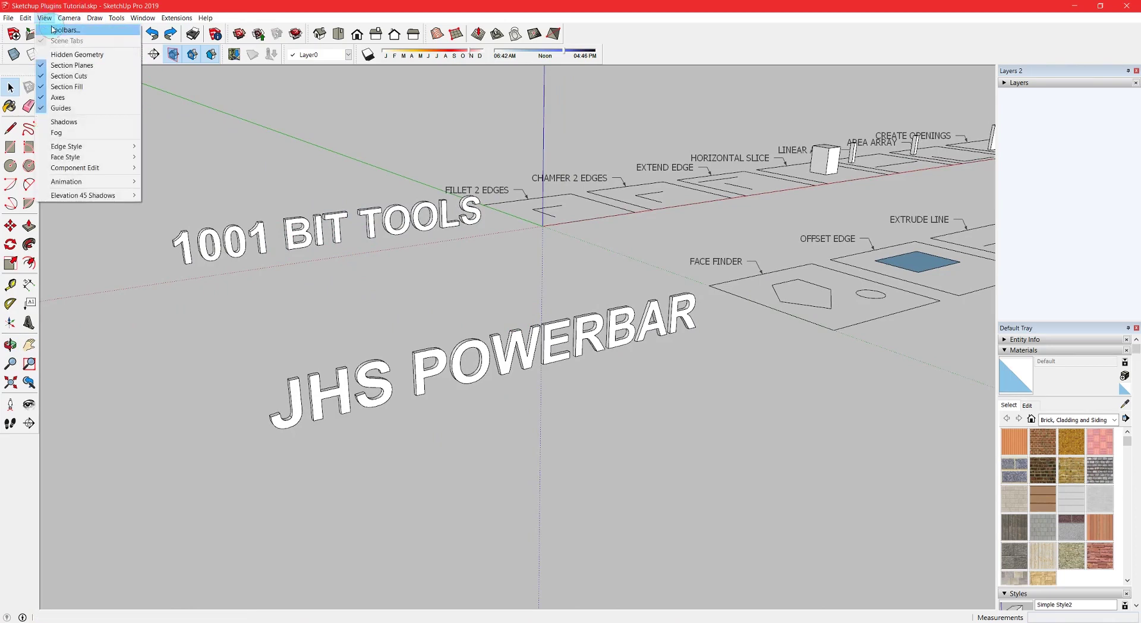
left_click(53, 29)
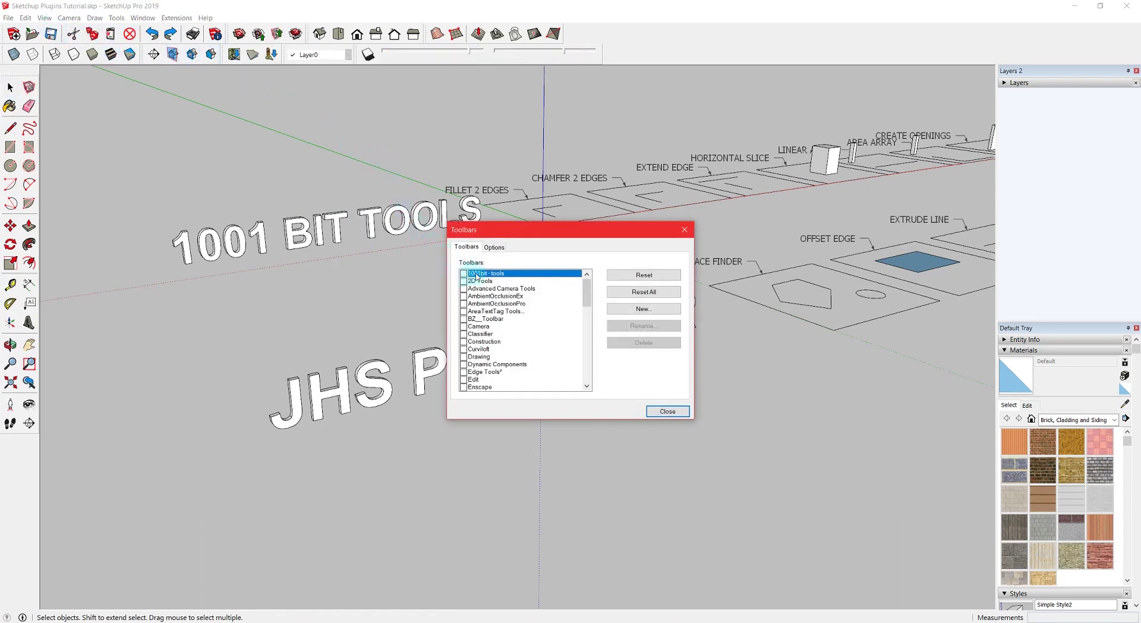
left_click(464, 274)
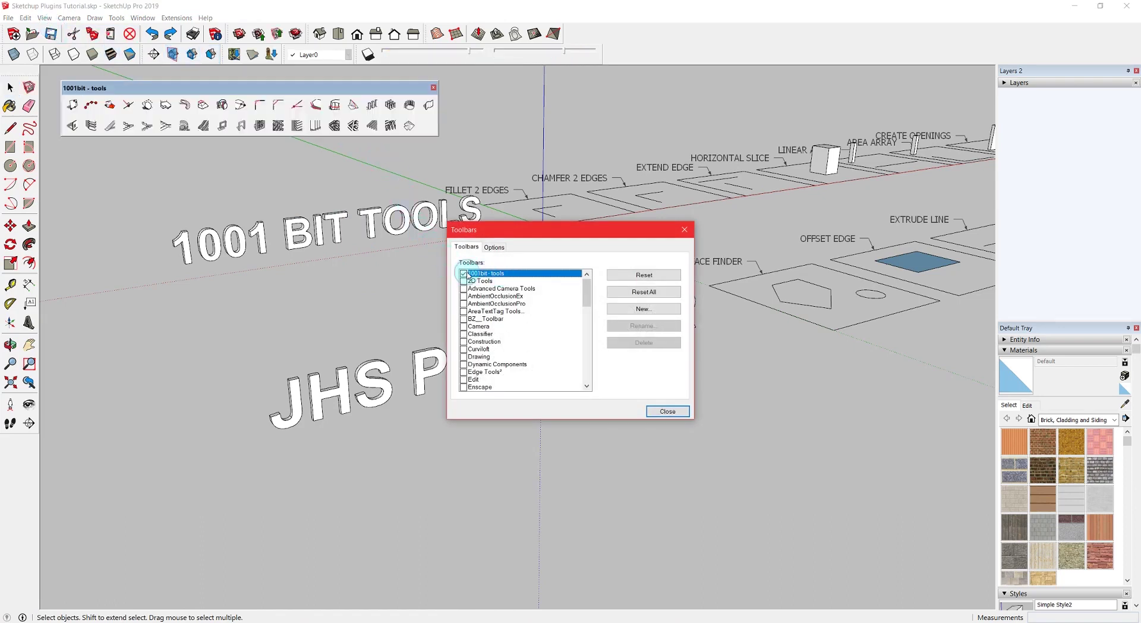
left_click(660, 408)
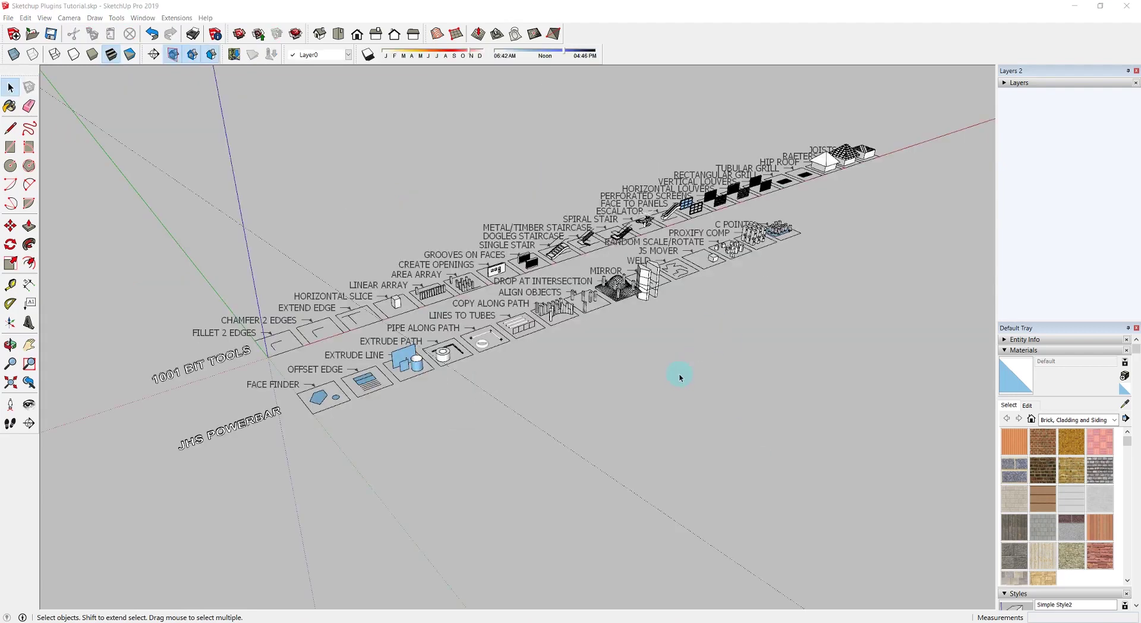
- Browse the Drawing category of the Extension Warehouse for available extensions, and close the warehouse
left_click(680, 376)
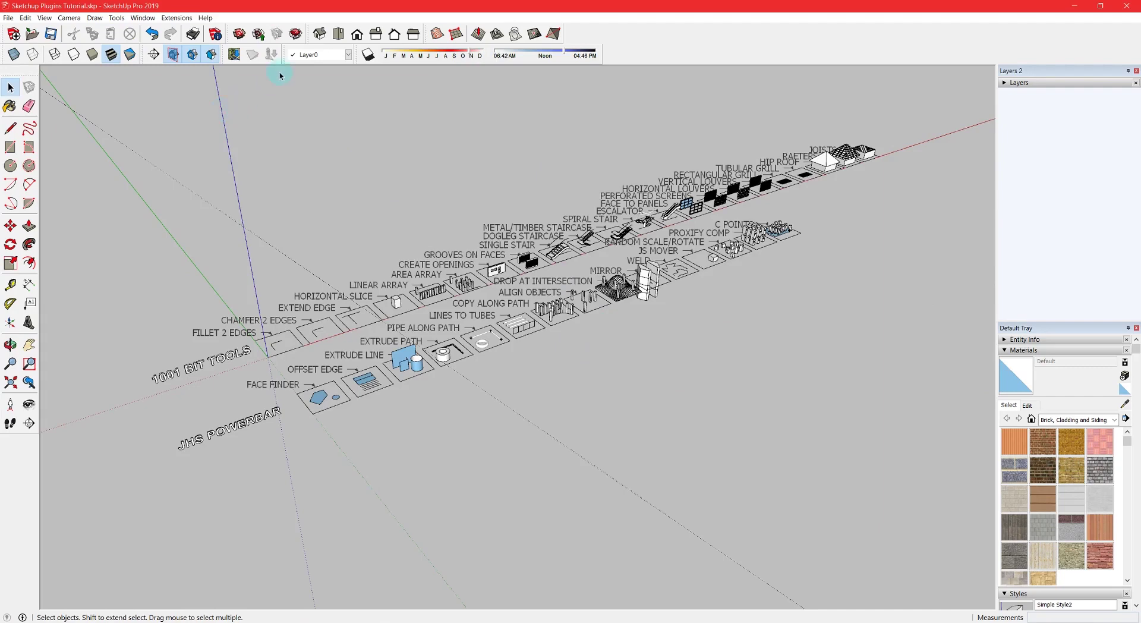
left_click(142, 18)
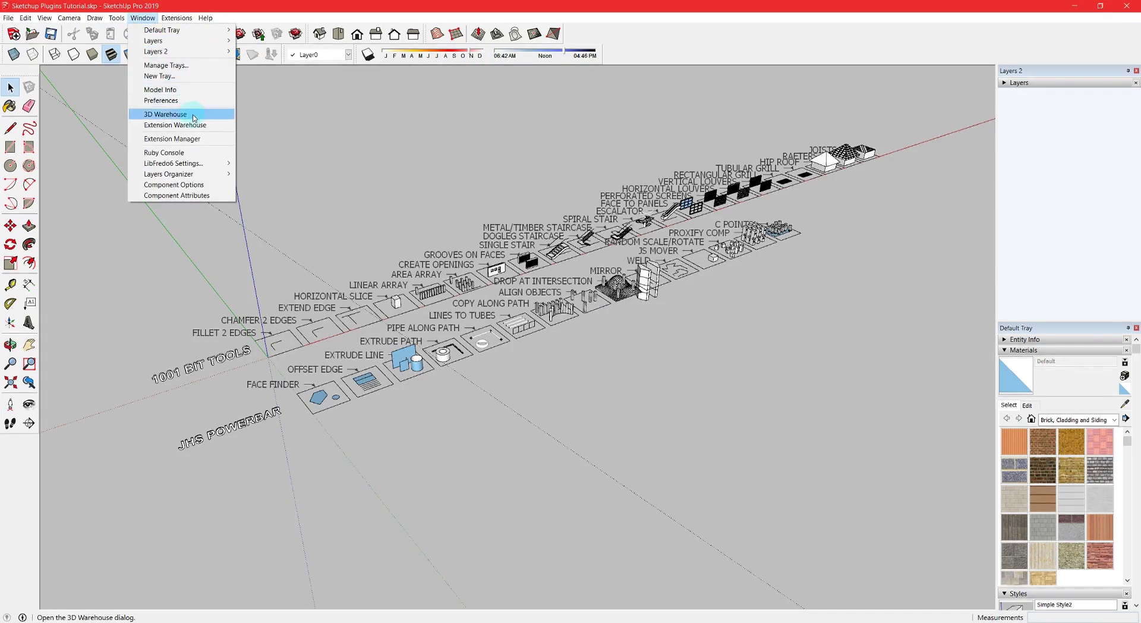
left_click(157, 126)
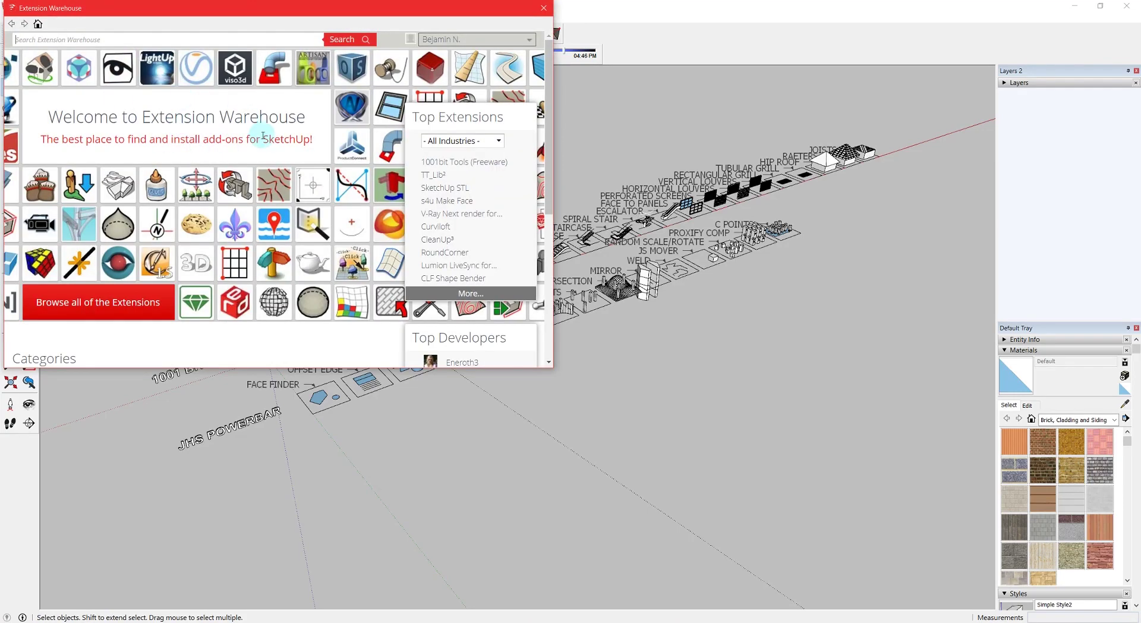
scroll(230, 158, "down", 3)
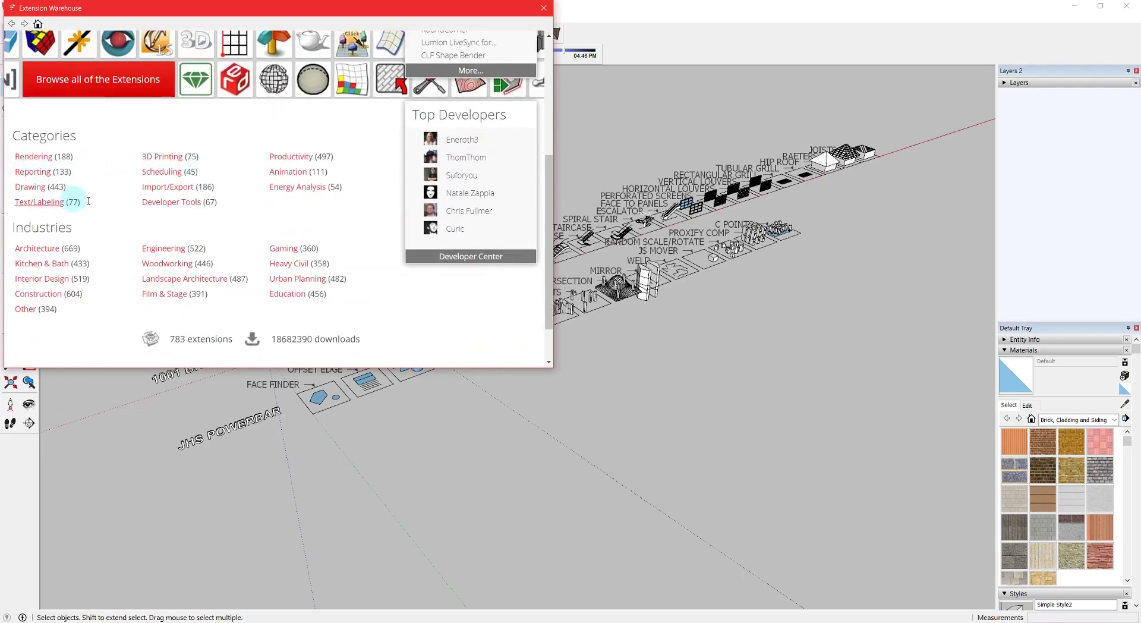
left_click(46, 191)
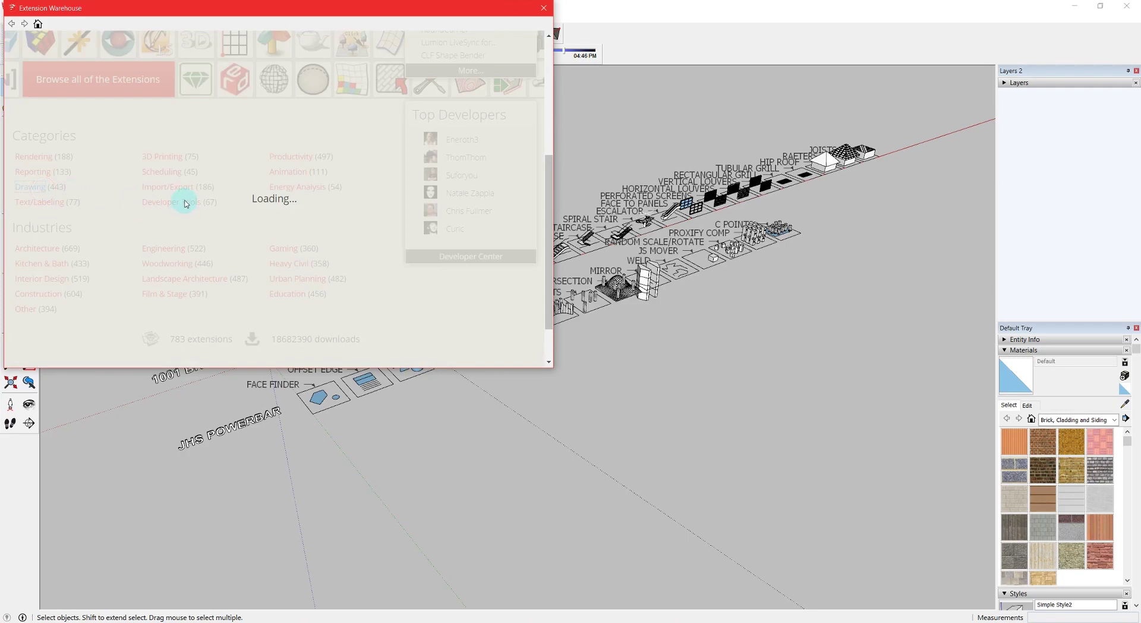
scroll(221, 178, "down", 2)
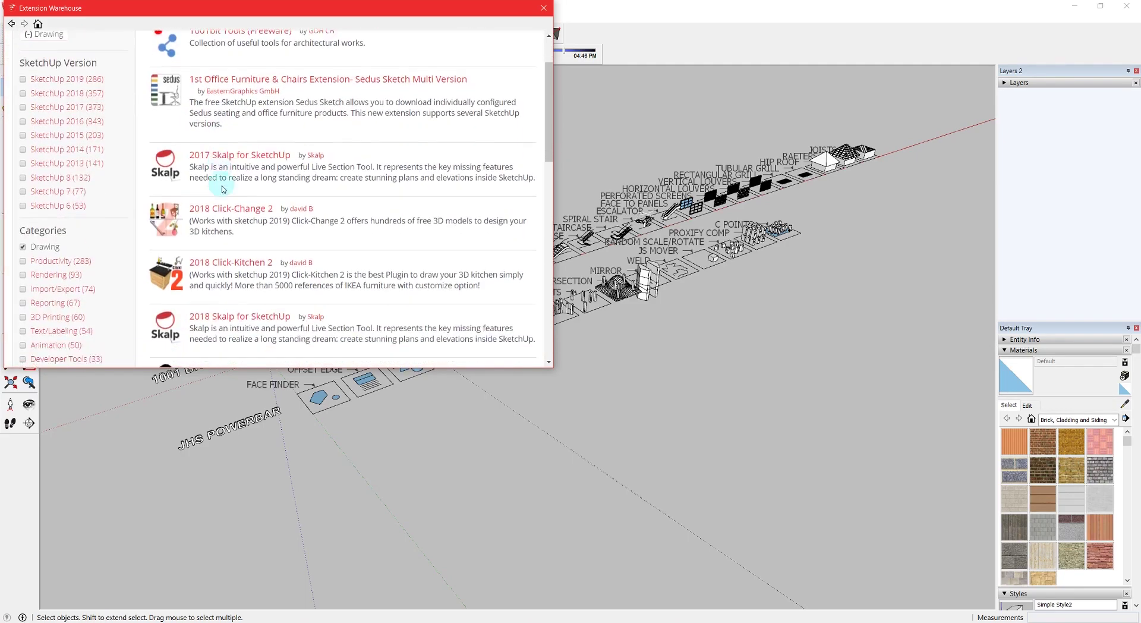
scroll(222, 191, "down", 6)
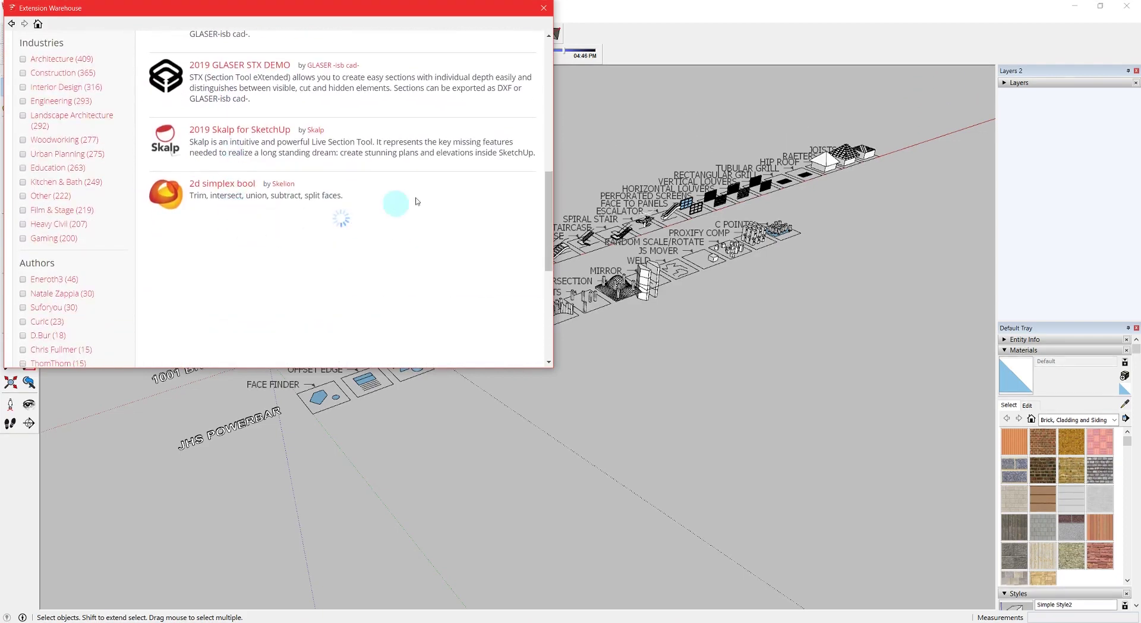
scroll(476, 126, "up", 2)
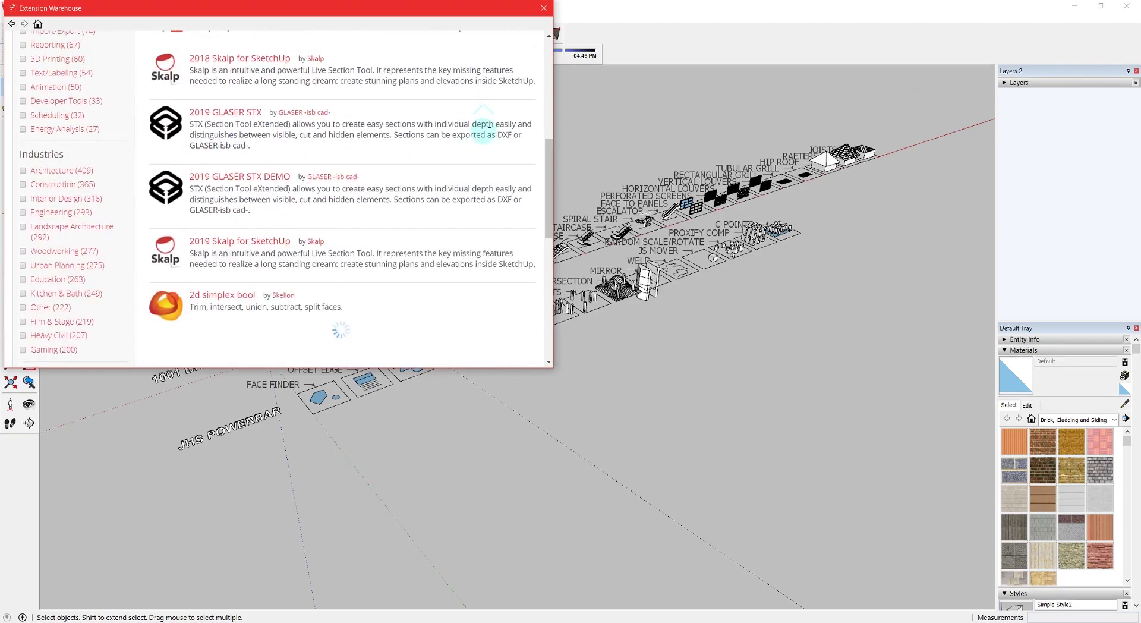
left_click(543, 8)
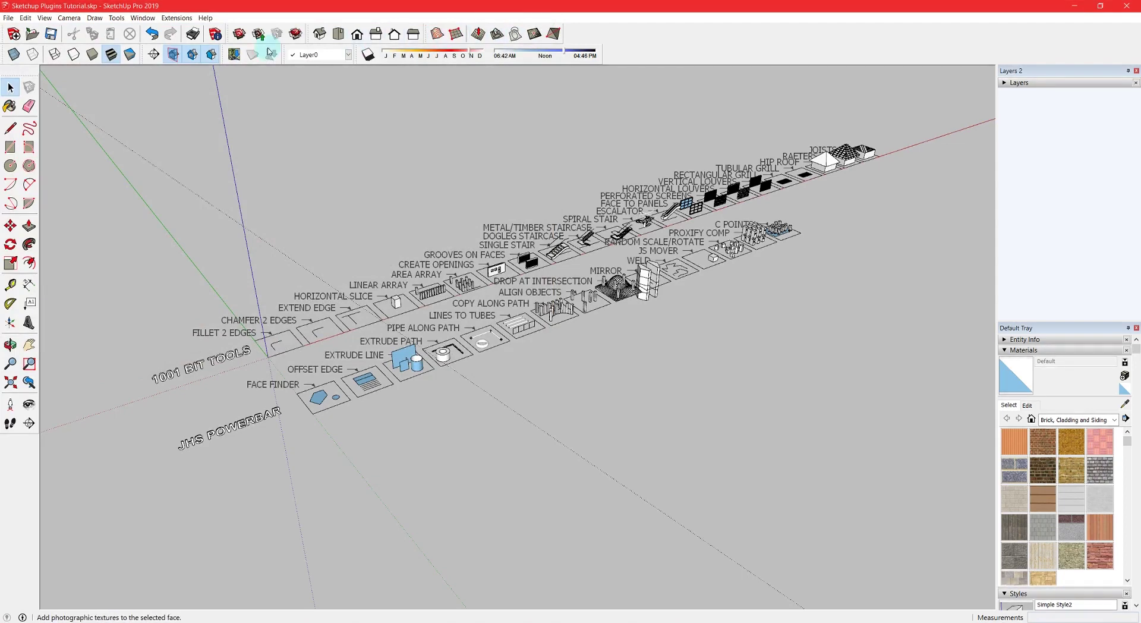
- View the installed extensions in the Extension Manager, and close it
left_click(143, 18)
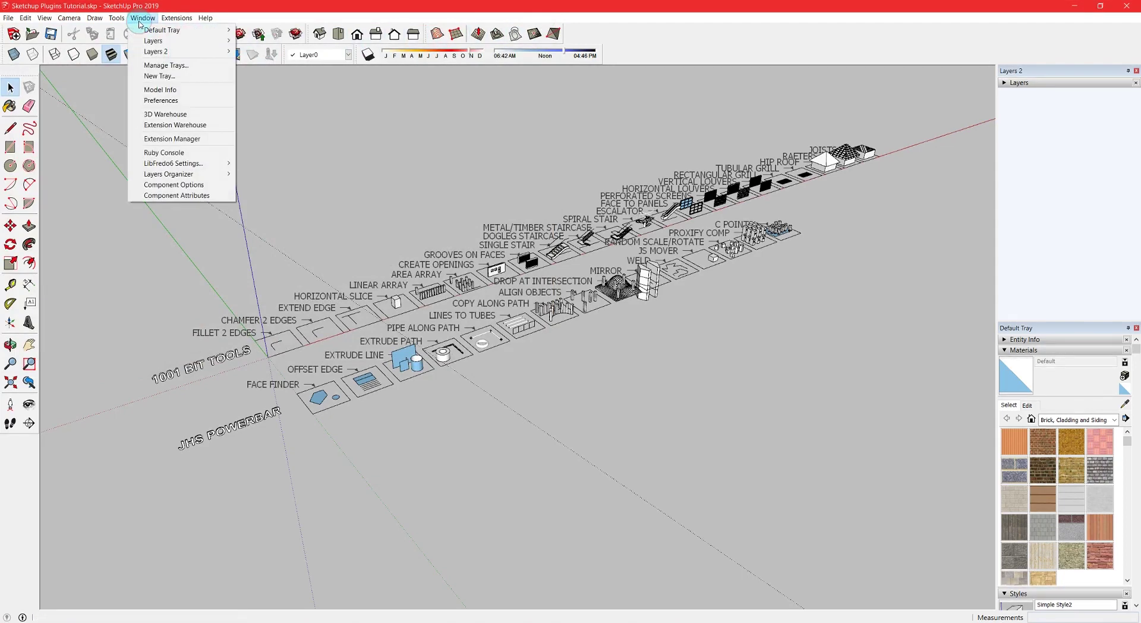
left_click(192, 147)
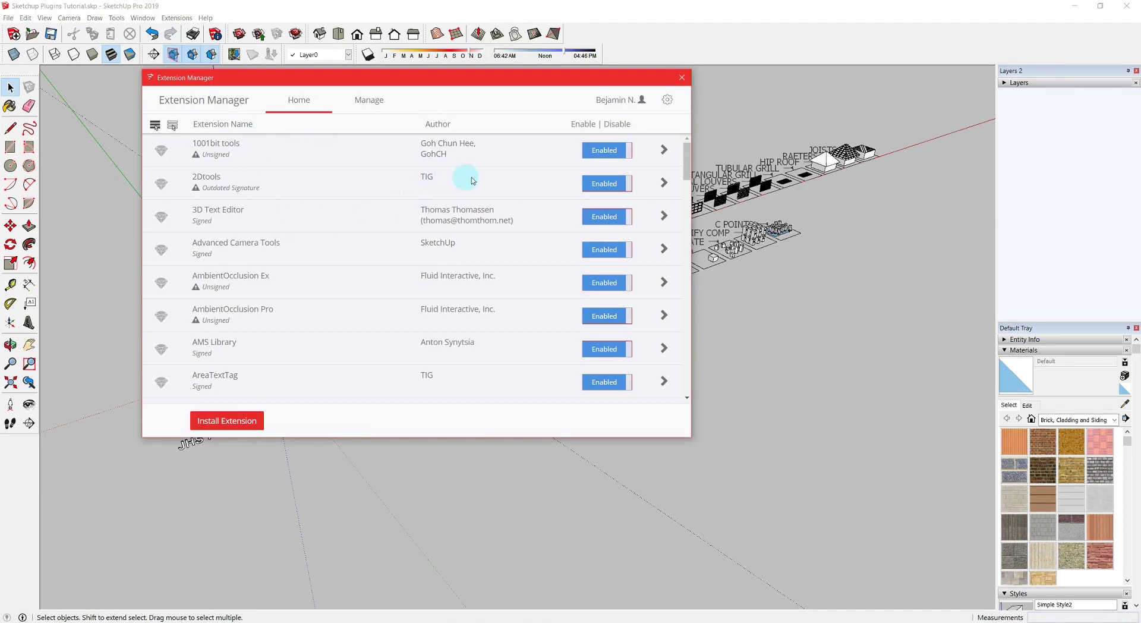
left_click(681, 83)
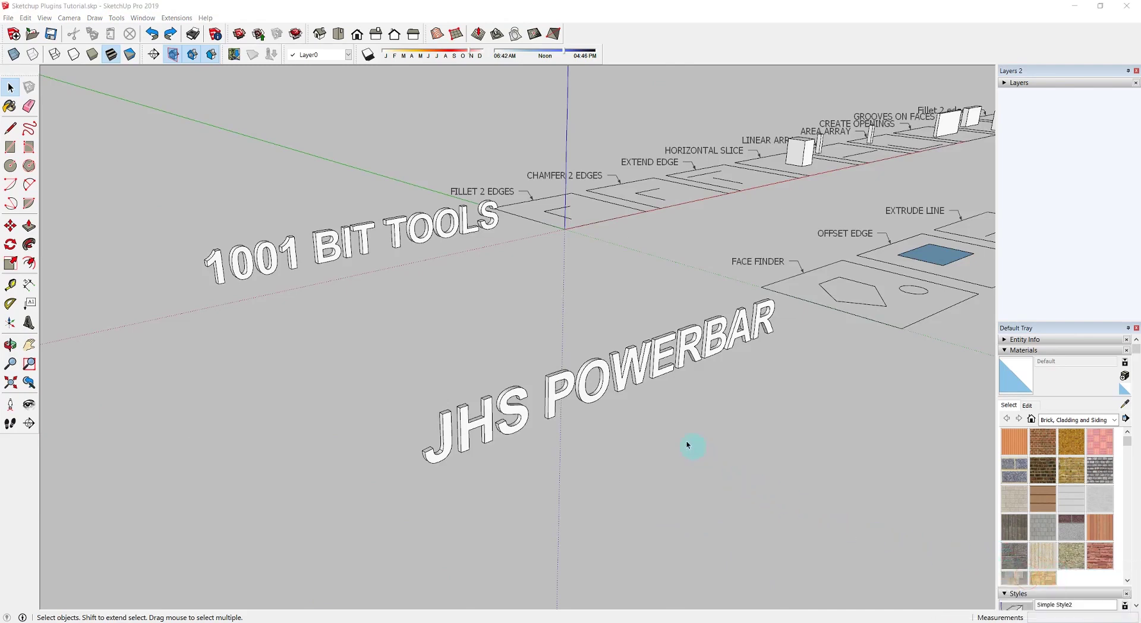
left_click(586, 389)
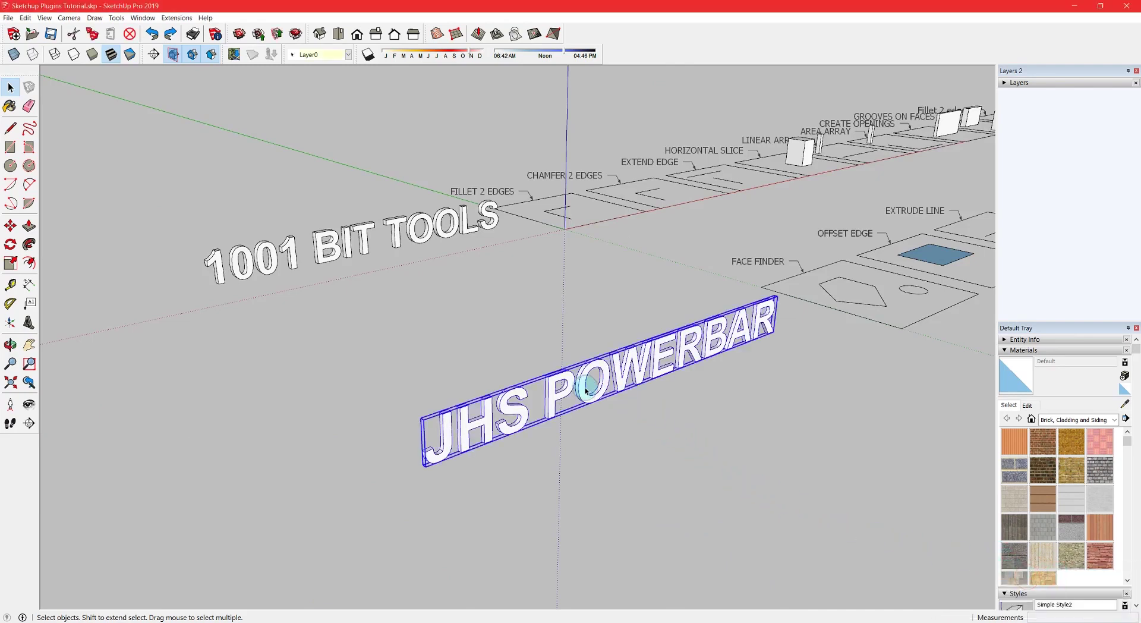
left_click(334, 230)
left_click(355, 249)
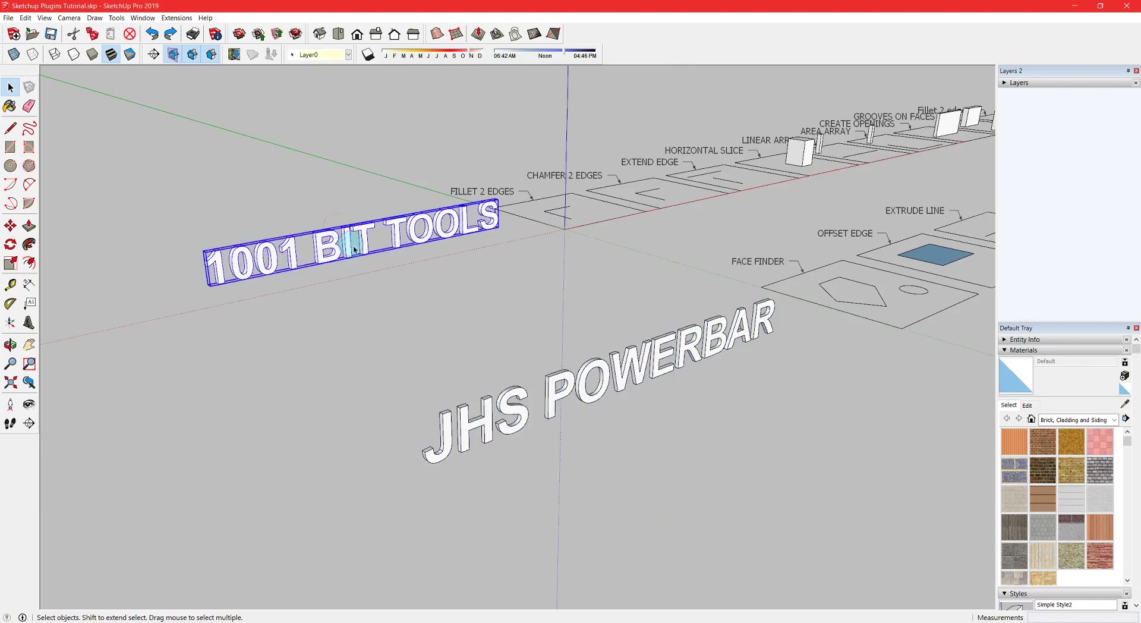
left_click(539, 321)
middle_click_drag(561, 324, 519, 321)
left_click(399, 312)
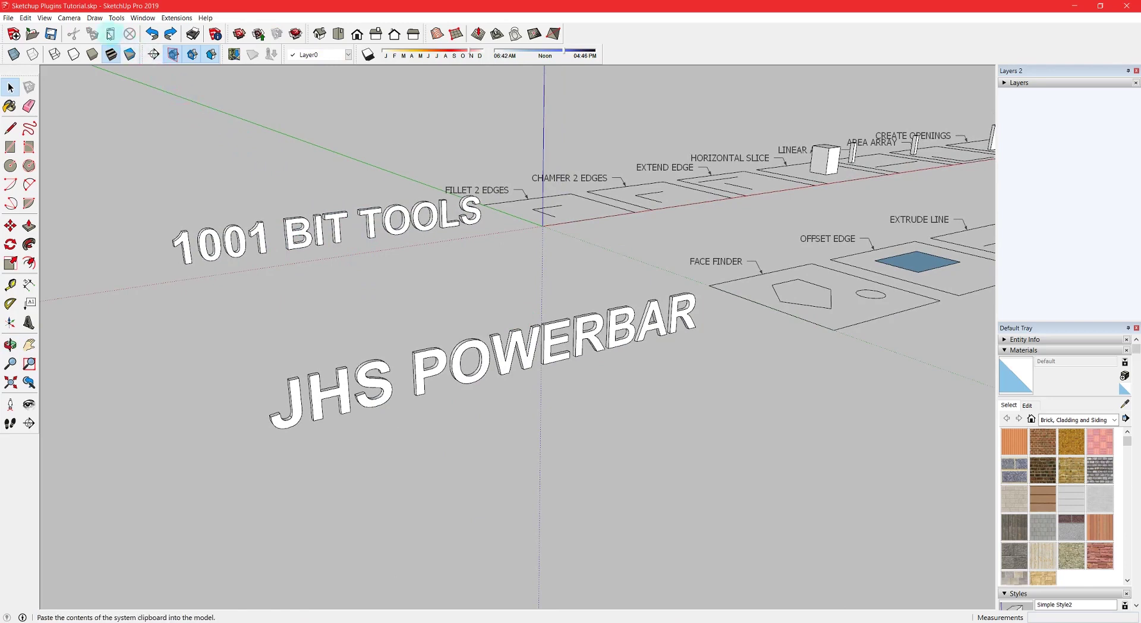
- Turn on the 1001bit - tools toolbar and close the toolbar settings
left_click(46, 18)
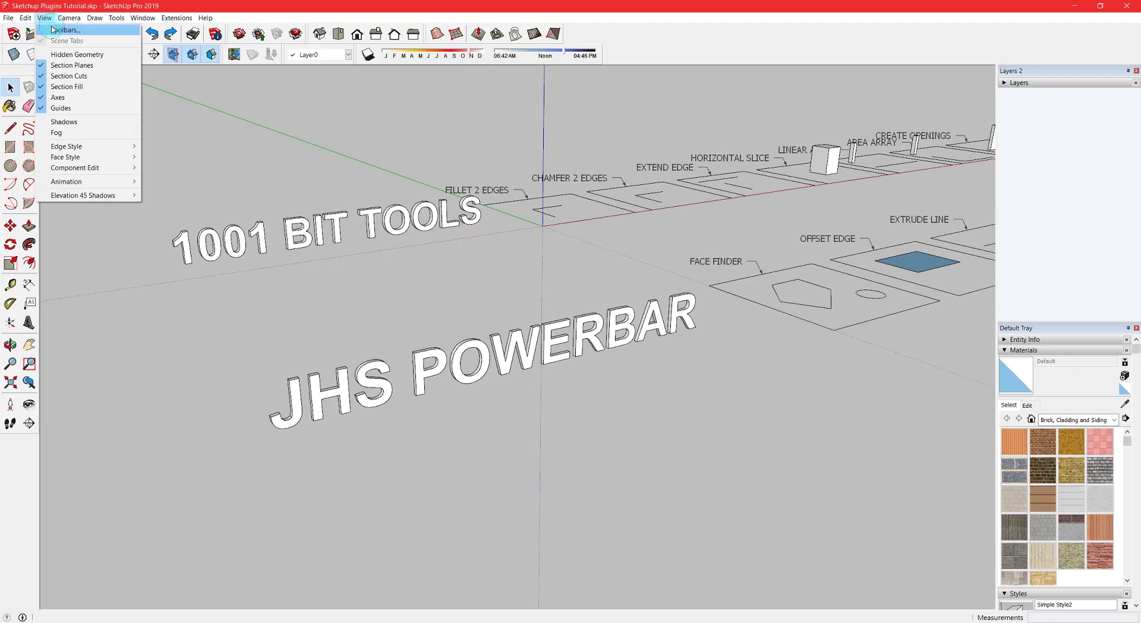
left_click(53, 30)
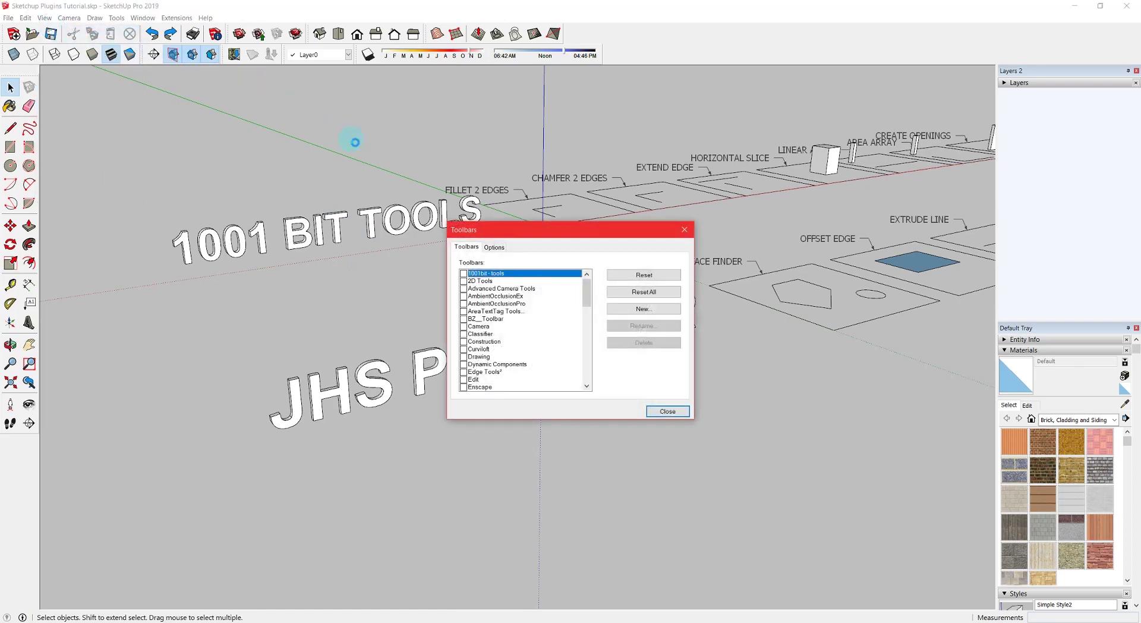
left_click(464, 274)
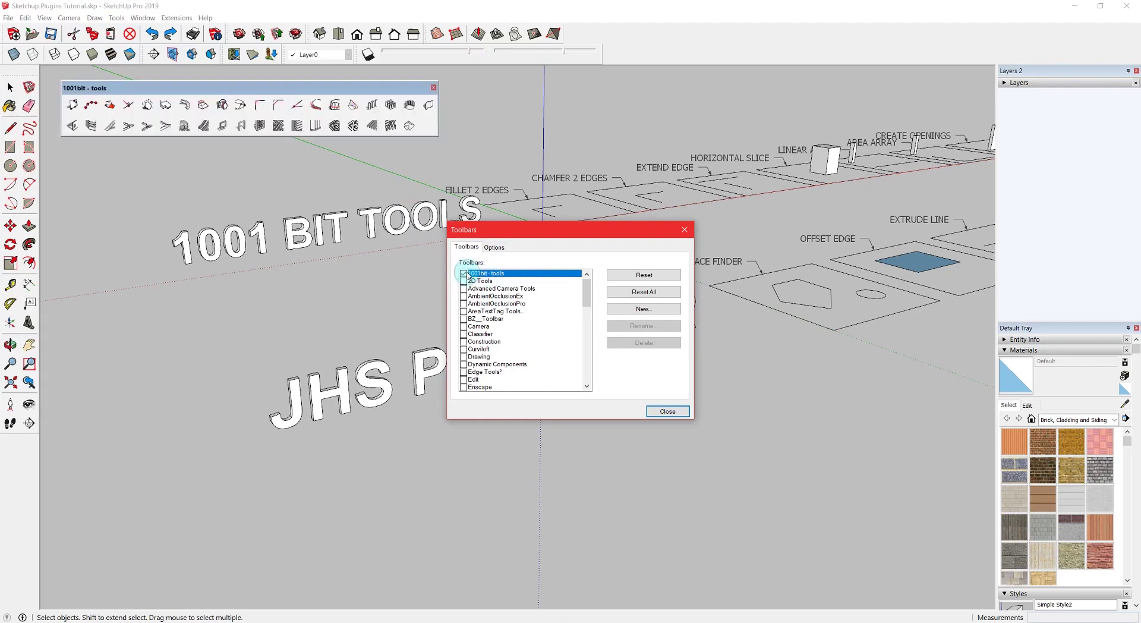
left_click(667, 411)
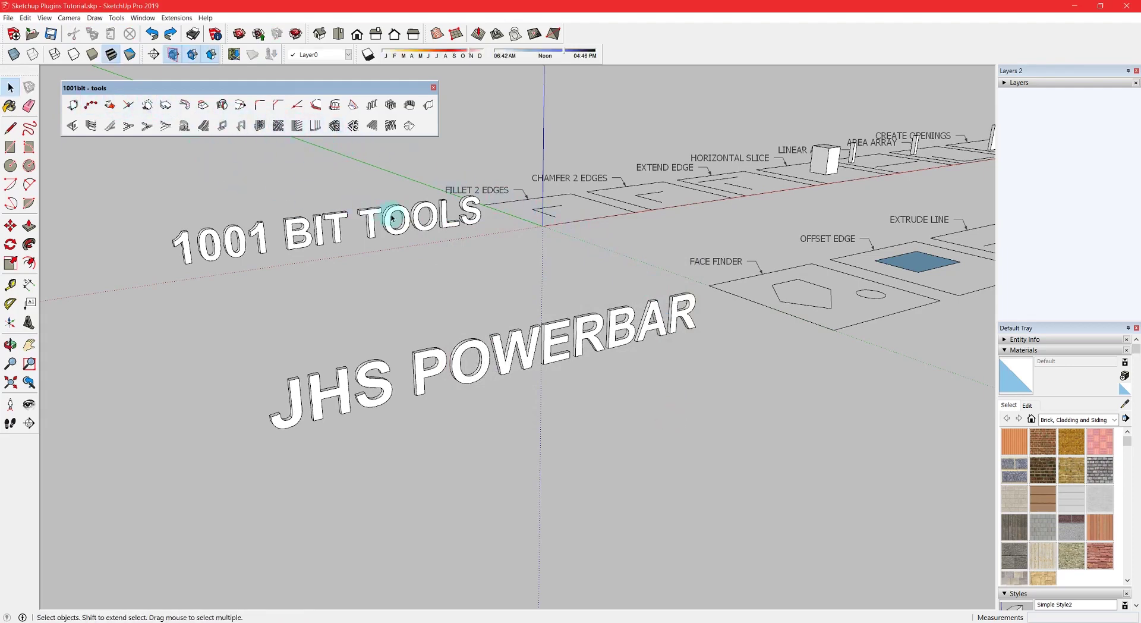
- Fillet the corner between the two edges in the Fillet 2 Edges sample with a radius of 10
scroll(398, 218, "up", 4)
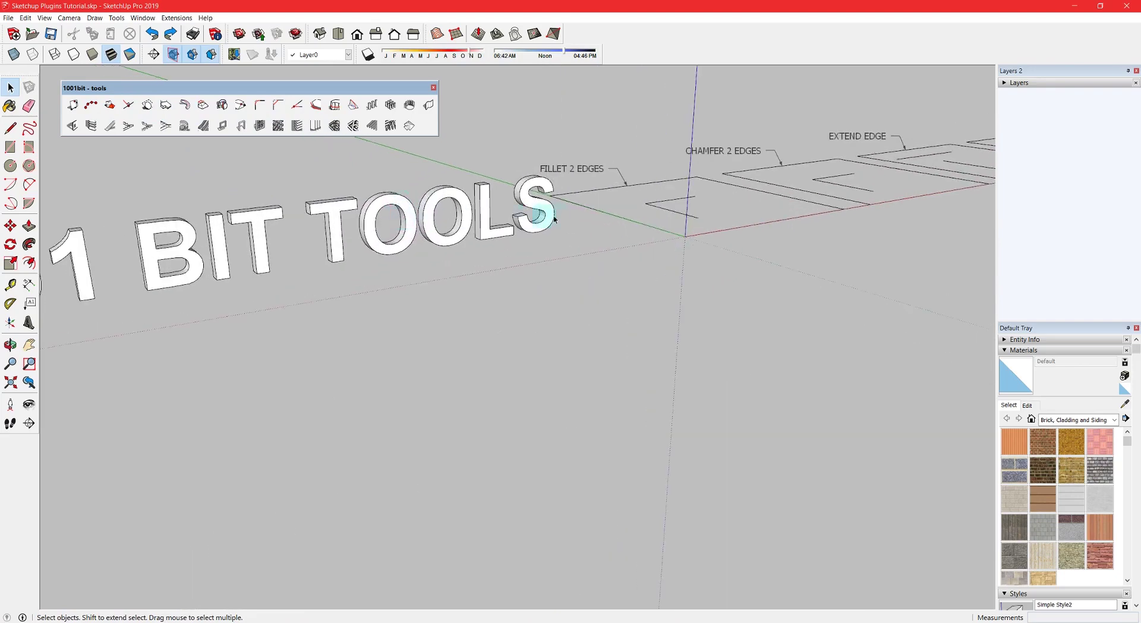
middle_click_drag(612, 216, 430, 275, "shift")
scroll(432, 274, "down", 1)
scroll(585, 233, "up", 5)
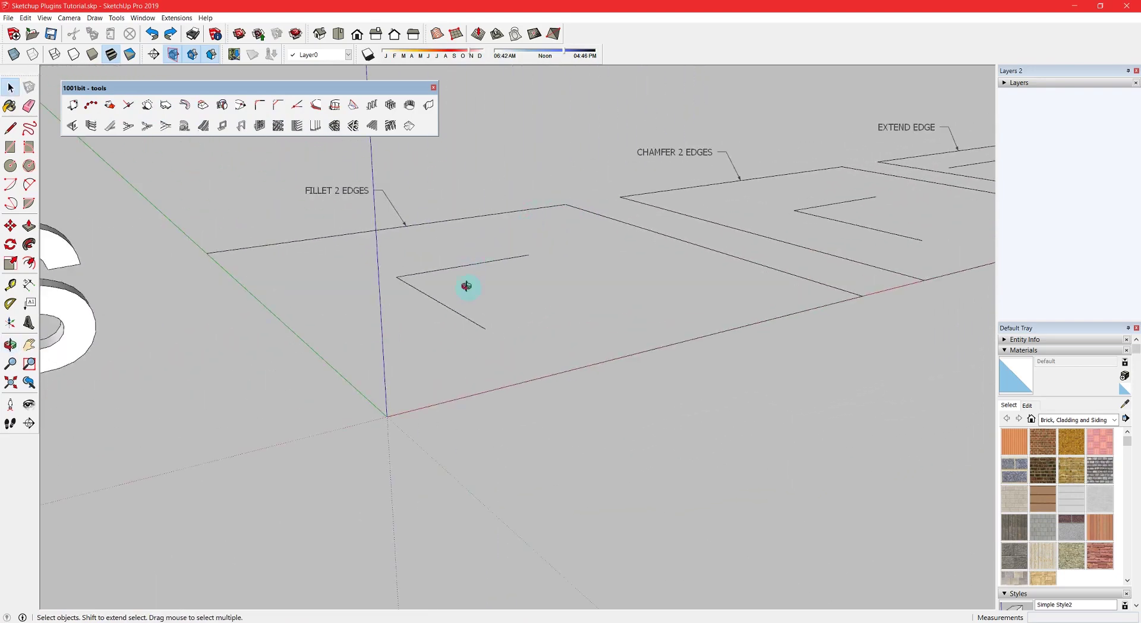
mouse_move(466, 288)
middle_mouse_down()
mouse_move(435, 278)
mouse_move(435, 325)
middle_mouse_up()
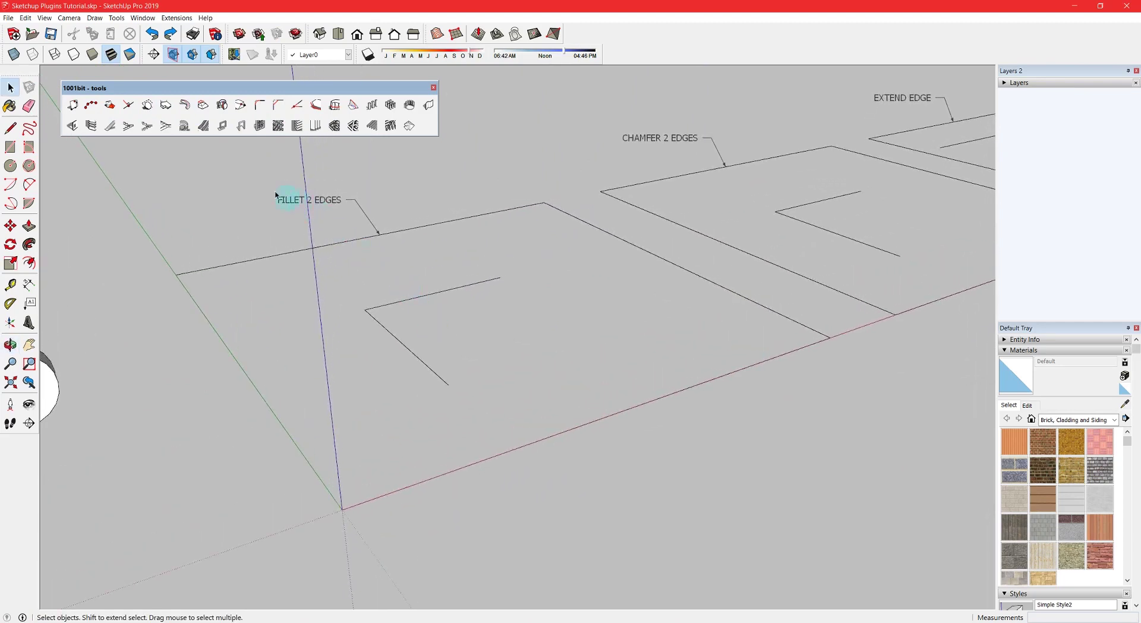
left_click(263, 108)
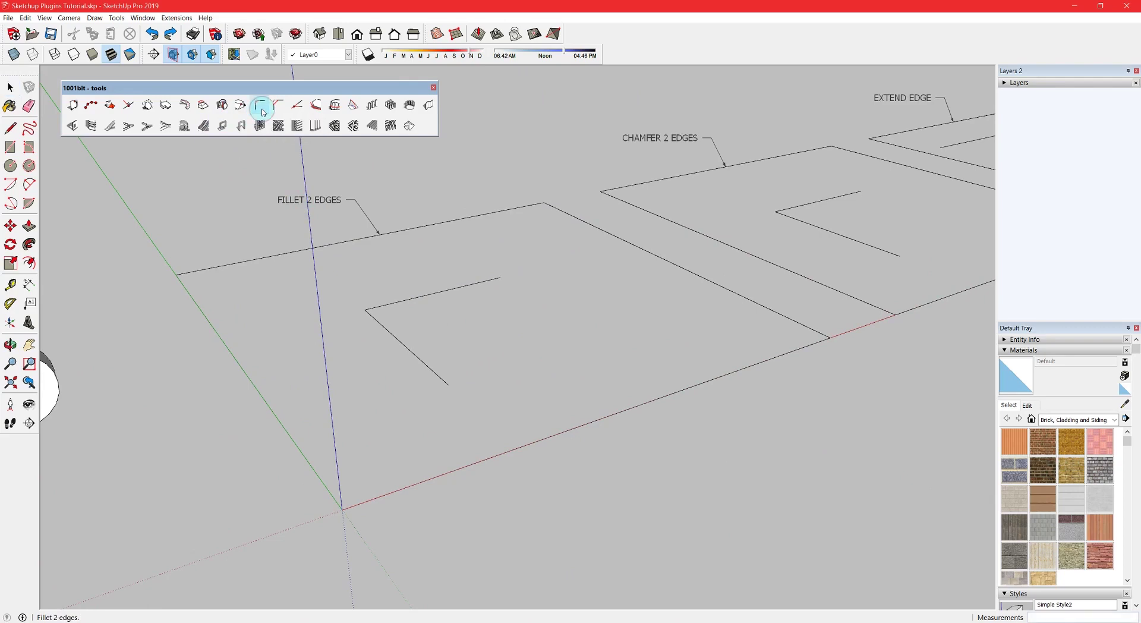
left_click(401, 305)
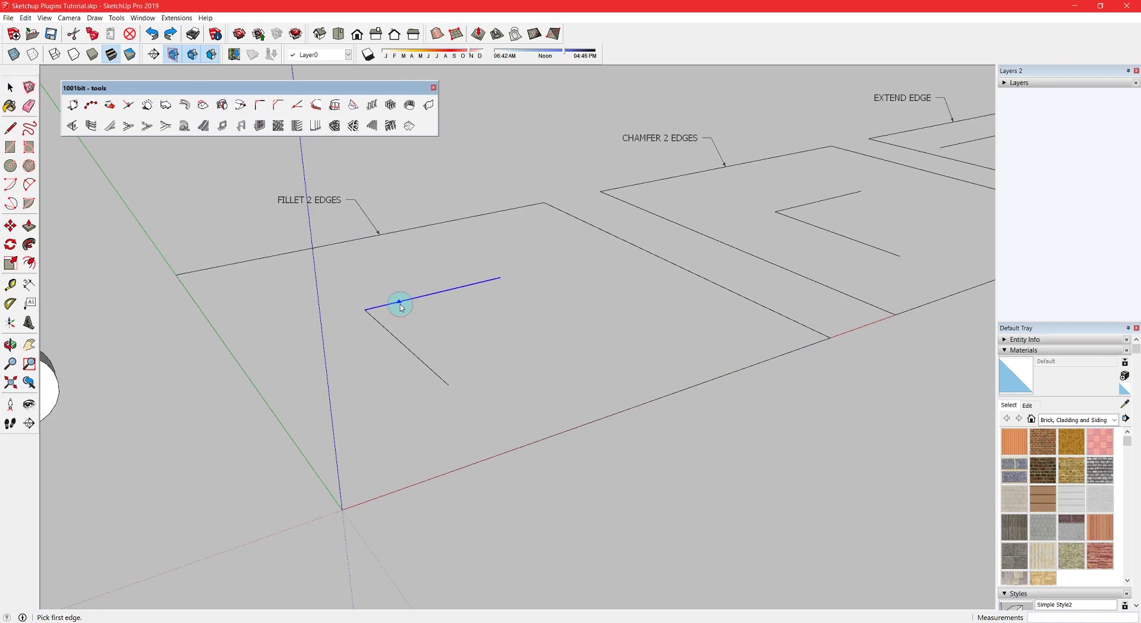
left_click(392, 336)
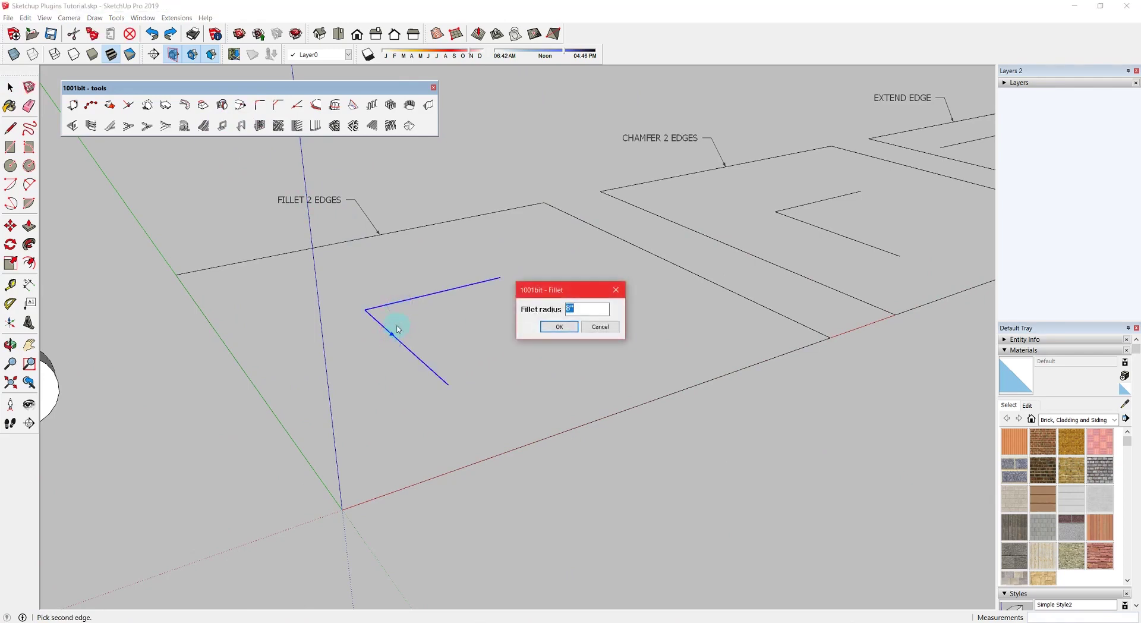
type("10")
left_click_drag(589, 309, 545, 310)
left_click(558, 327)
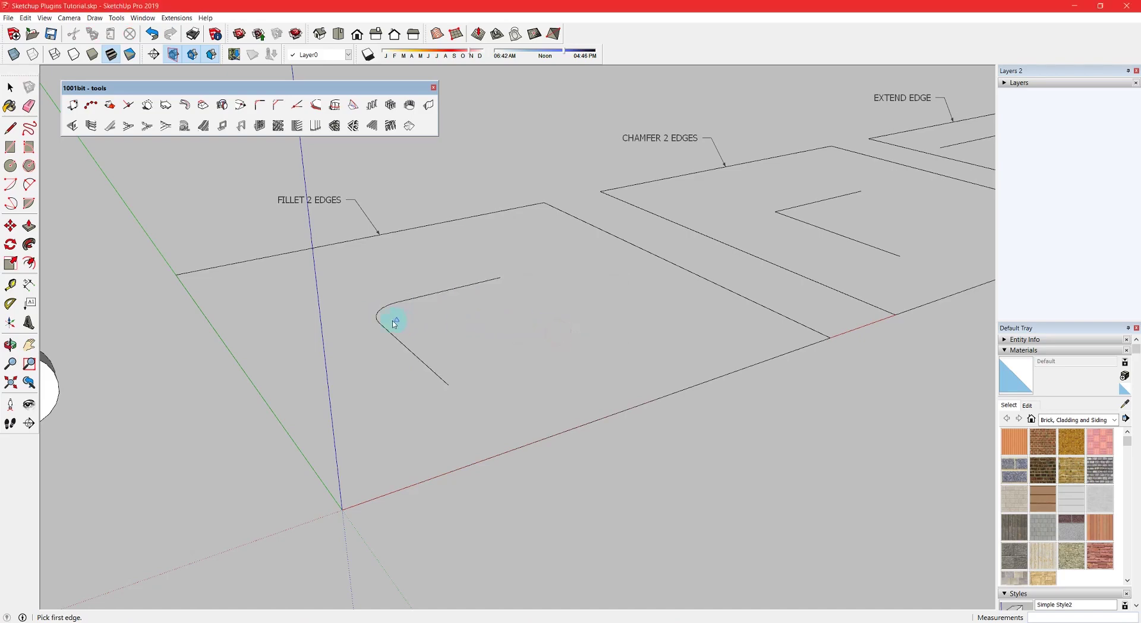
- Chamfer the corner between the two edges in the Chamfer 2 Edges sample with chamfer distances of 8 inches
middle_click_drag(387, 319, 390, 377)
scroll(390, 377, "up", 3)
middle_click_drag(684, 219, 166, 382, "shift")
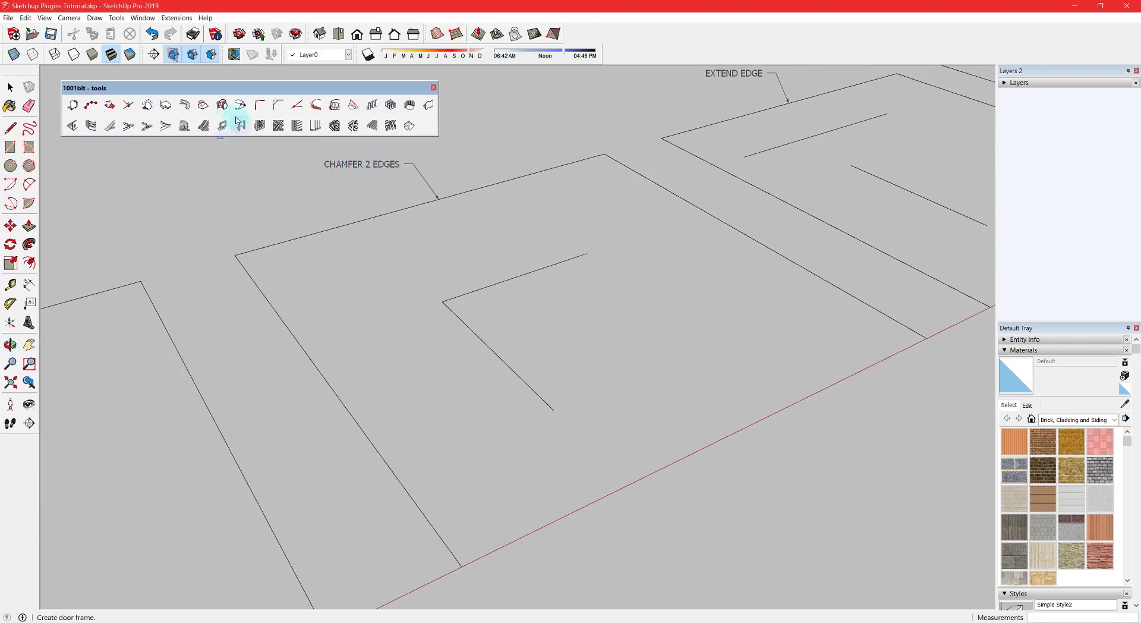
left_click(278, 106)
left_click(496, 287)
left_click(472, 332)
left_click(587, 297)
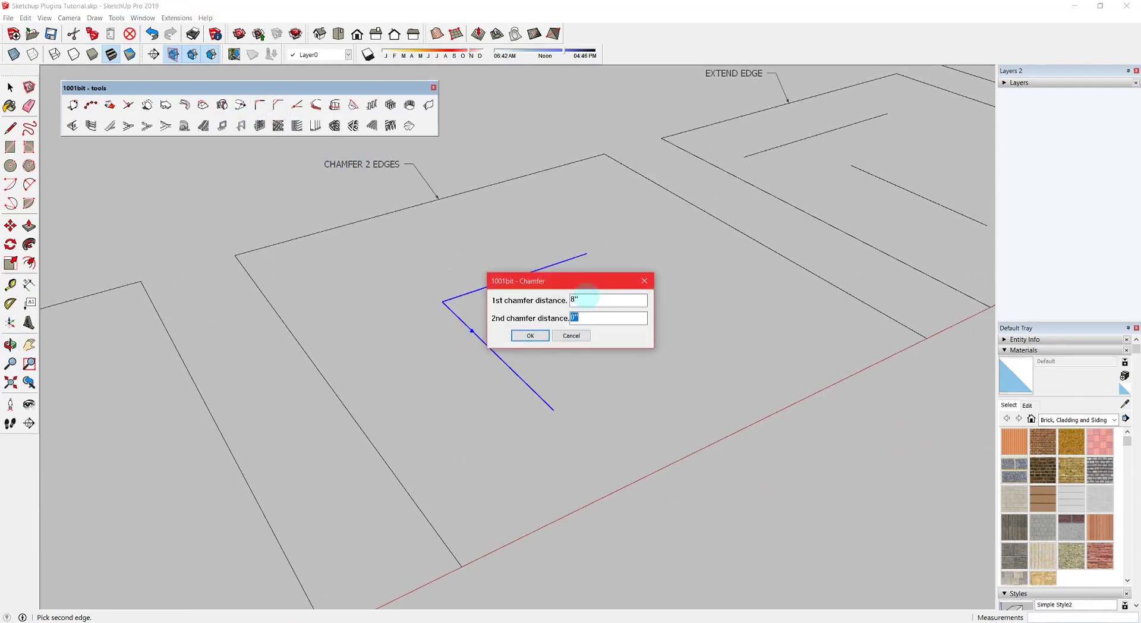
left_click(531, 335)
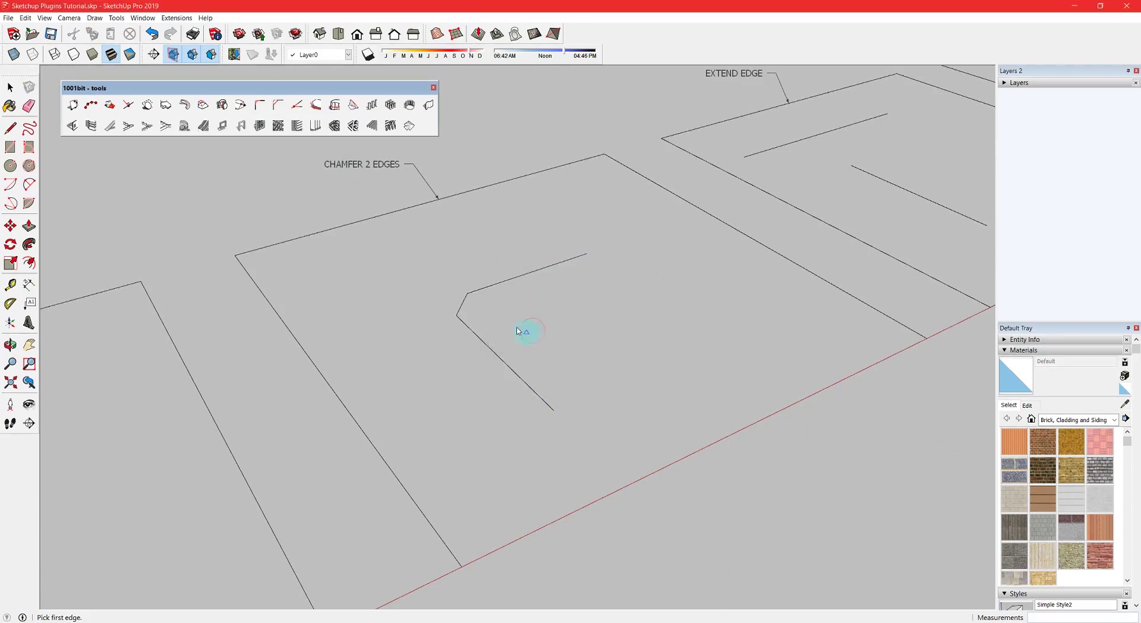
- Extend the shorter loose edge in the Extend Edge sample until it meets the other line
middle_click_drag(628, 224, 190, 369, "shift")
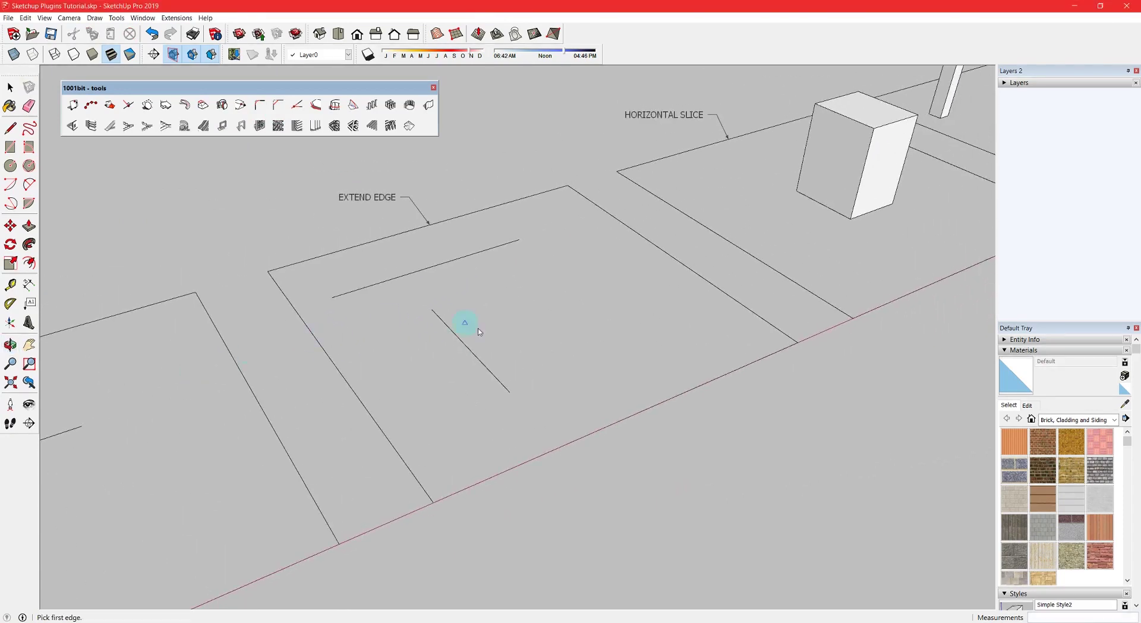
key("space")
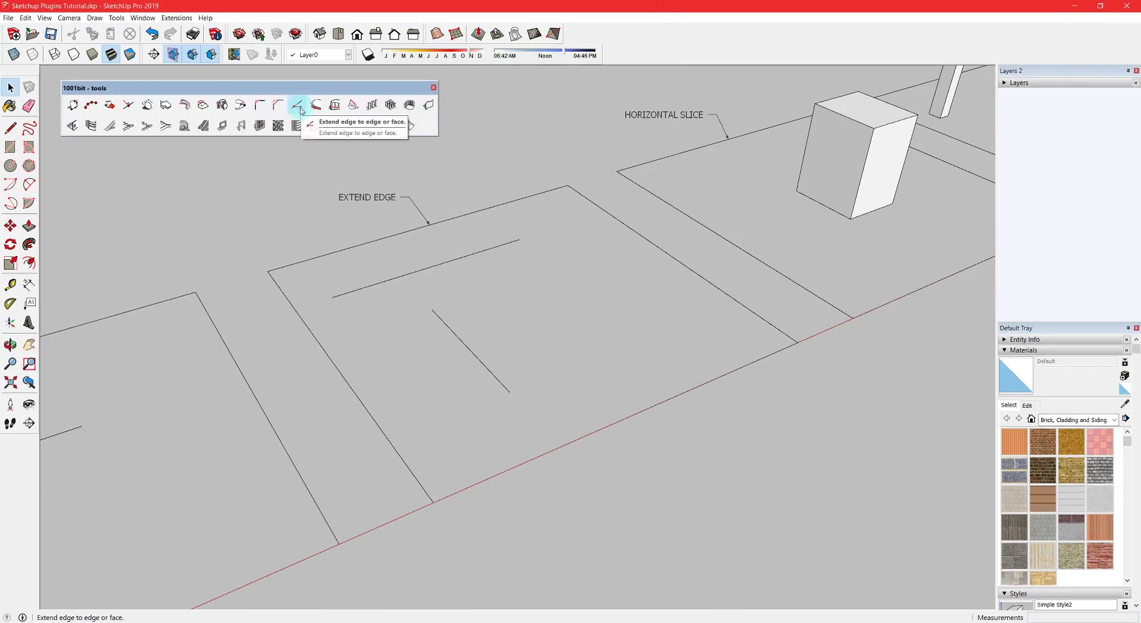
left_click(300, 109)
left_click(443, 323)
left_click(400, 278)
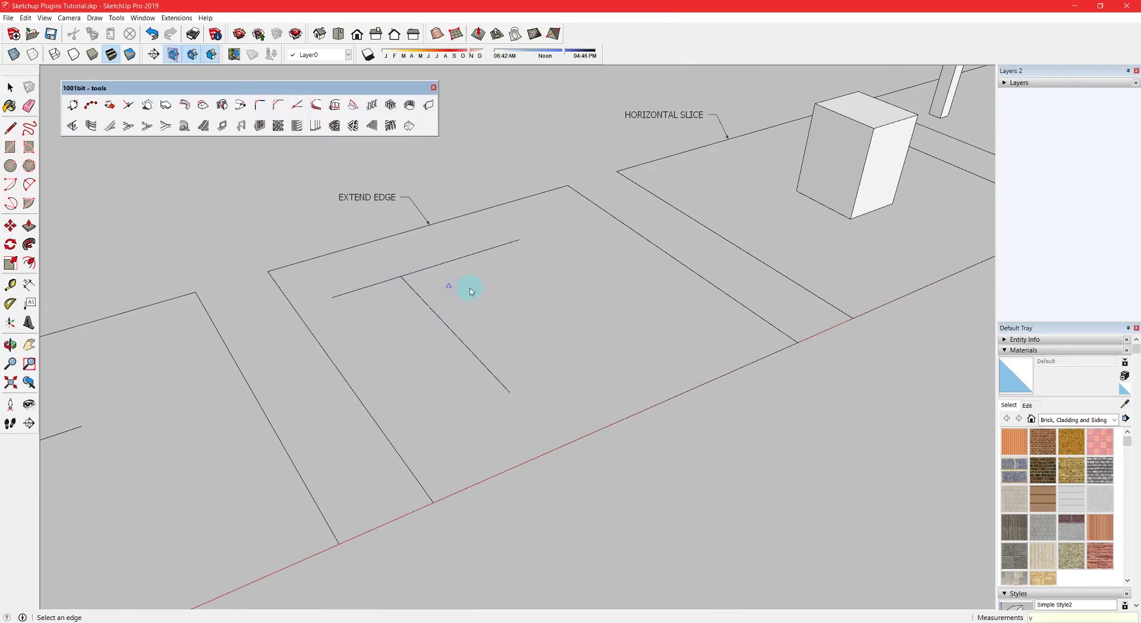
- Slice the whole box in the Horizontal Slice sample horizontally at about mid-height, measured from its base
middle_click_drag(819, 286, 397, 433, "shift")
scroll(495, 363, "up", 2)
middle_click_drag(495, 363, 480, 392, "shift")
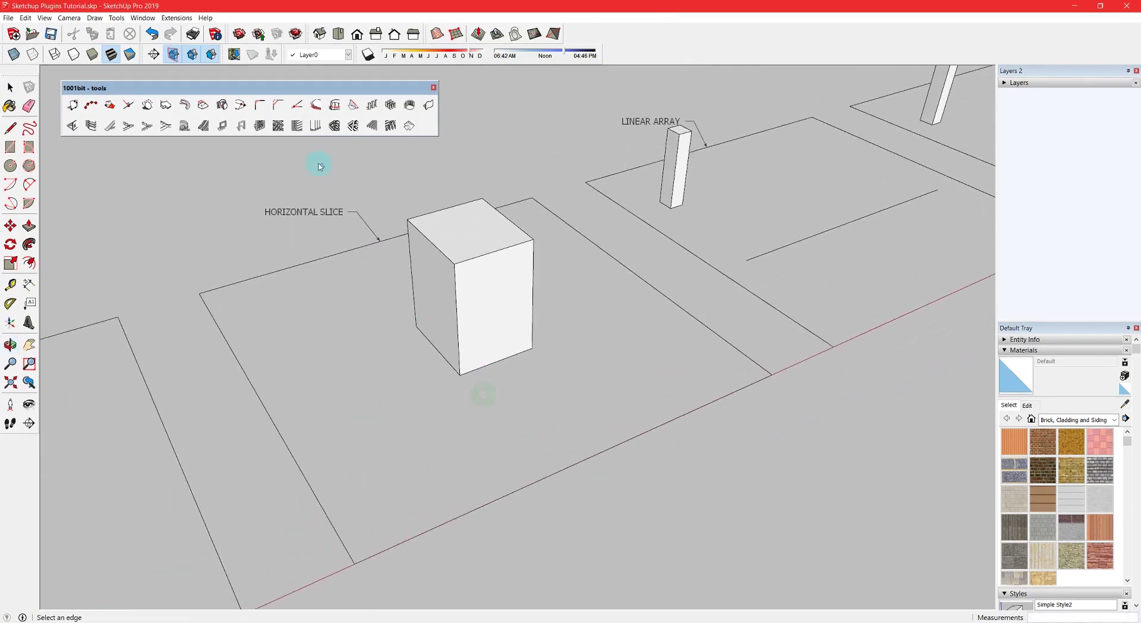
key("space")
left_click(438, 280)
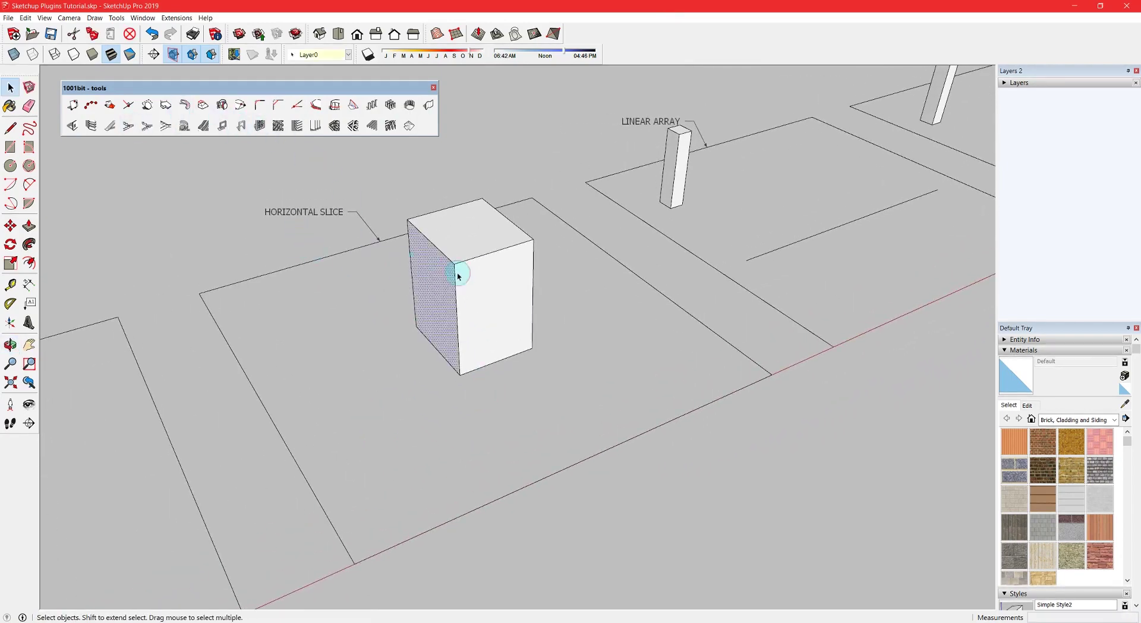
left_click(458, 276)
triple_click(495, 286)
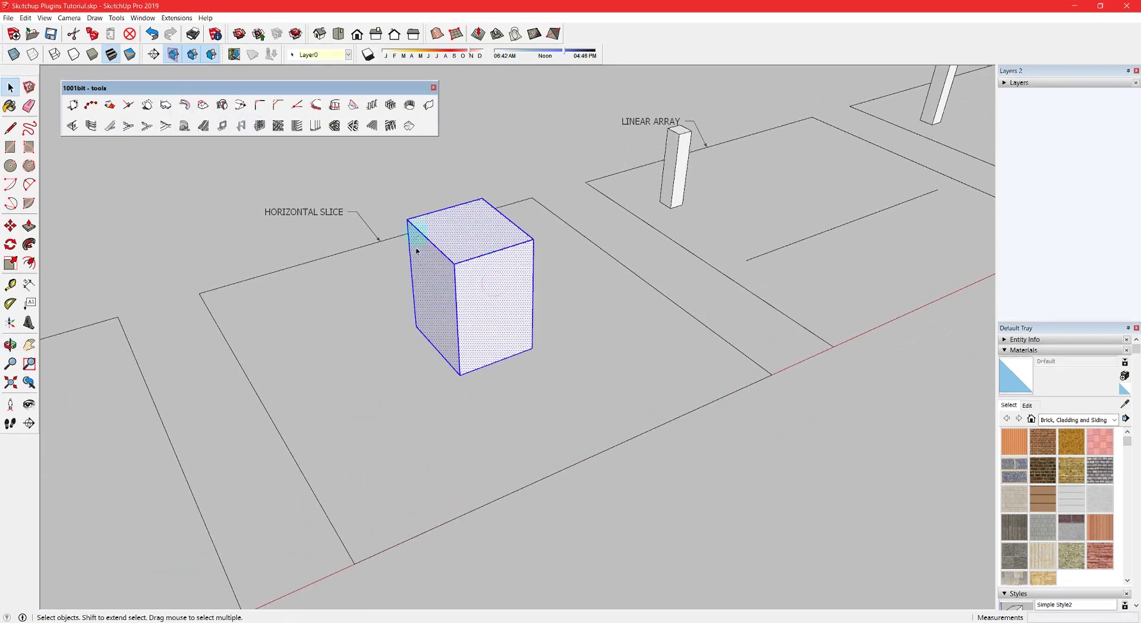
left_click(334, 105)
left_click(499, 365)
left_click(497, 315)
- Cut another horizontal slice nearer the base of the box, and undo the last operation
middle_click_drag(477, 328, 555, 275)
left_click(521, 337)
left_click(525, 314)
middle_click_drag(525, 315, 437, 324)
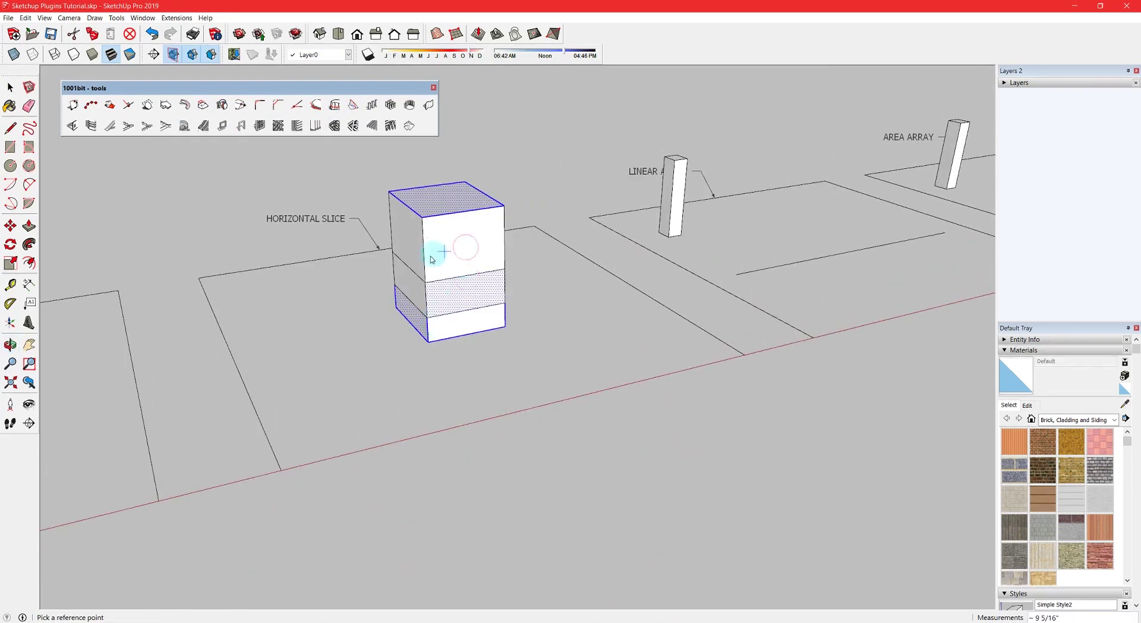
left_click(516, 345)
middle_click_drag(461, 247, 830, 319)
key("ctrl+z")
key("space")
- Set up a linear array of the column in the Linear Array sample, evenly distributed with spacing not exceeding 11 13/16 inches
middle_click_drag(708, 292, 302, 412, "shift")
scroll(456, 326, "up", 2)
middle_click_drag(457, 325, 438, 345, "shift")
middle_click_drag(640, 308, 521, 258)
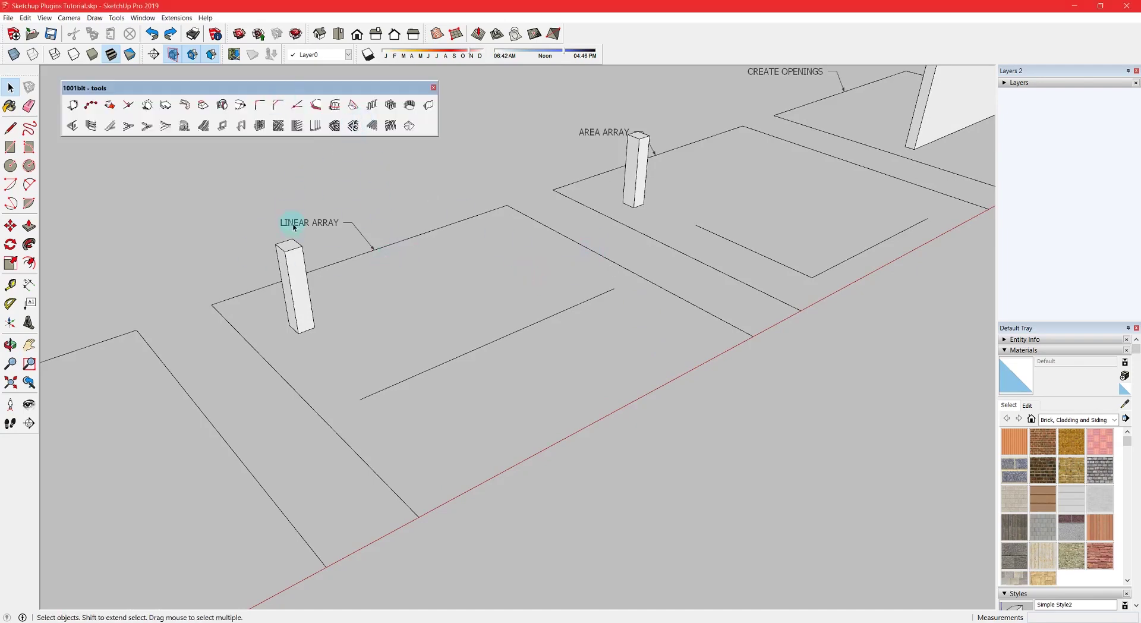
left_click(292, 255)
left_click(372, 105)
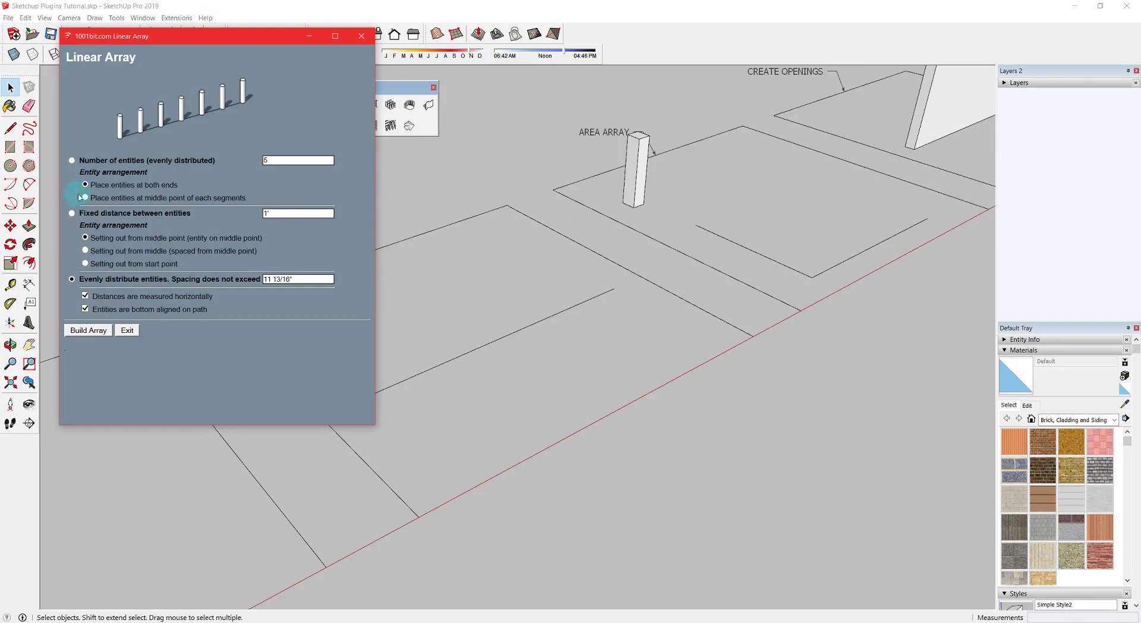
left_click(85, 239)
left_click(72, 214)
left_click(72, 279)
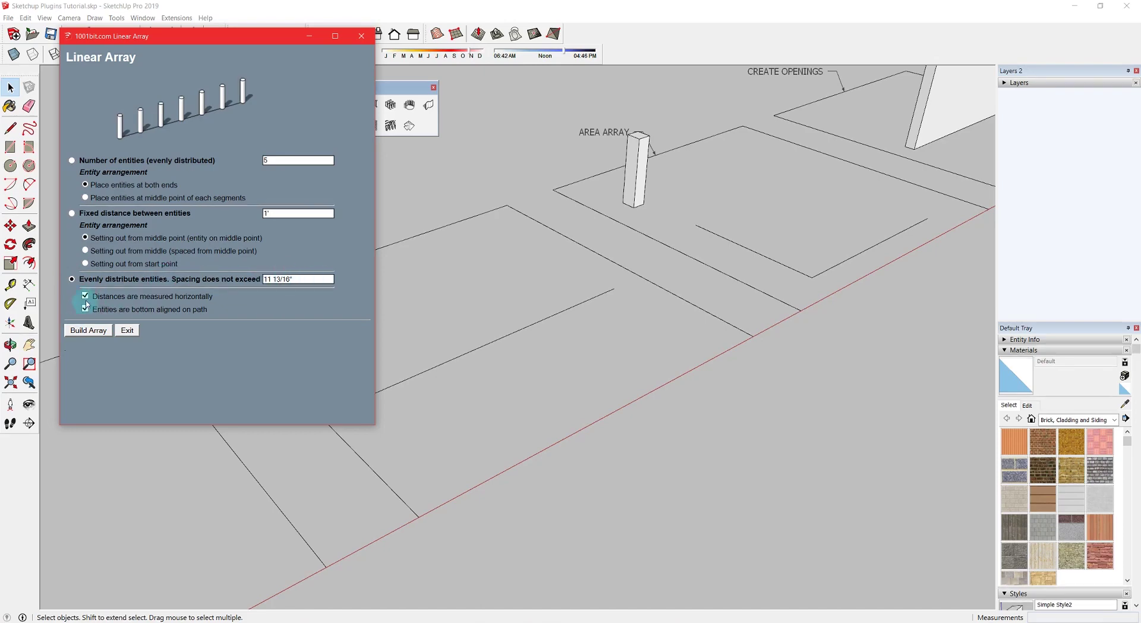
- Build the linear array from the column's bottom corner along the full length of the sample line
left_click(87, 331)
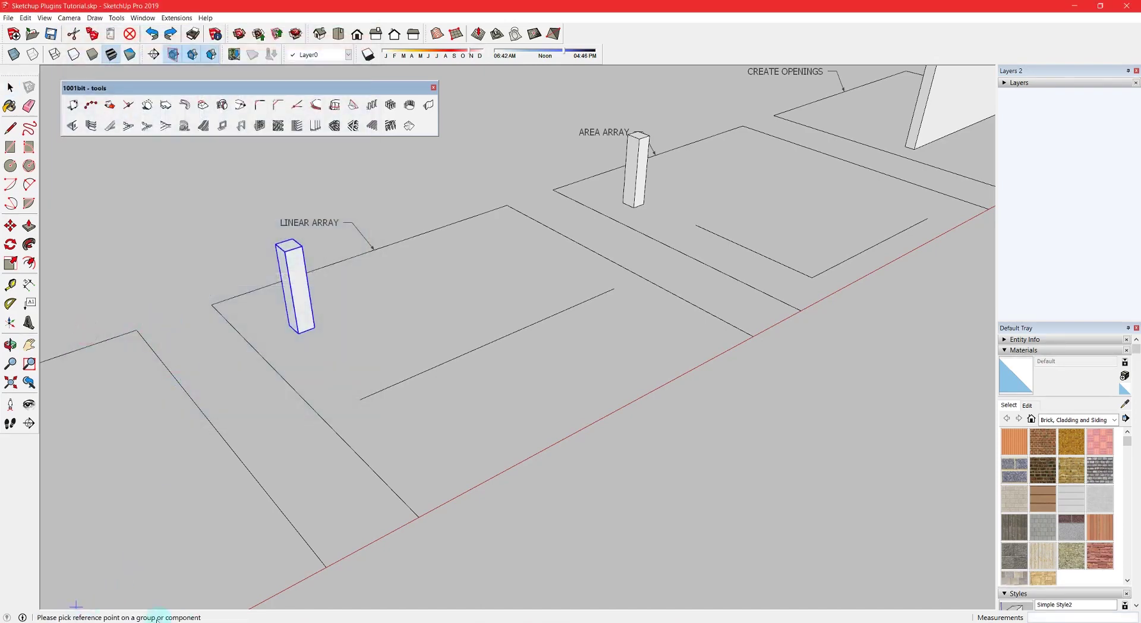
left_click(307, 331)
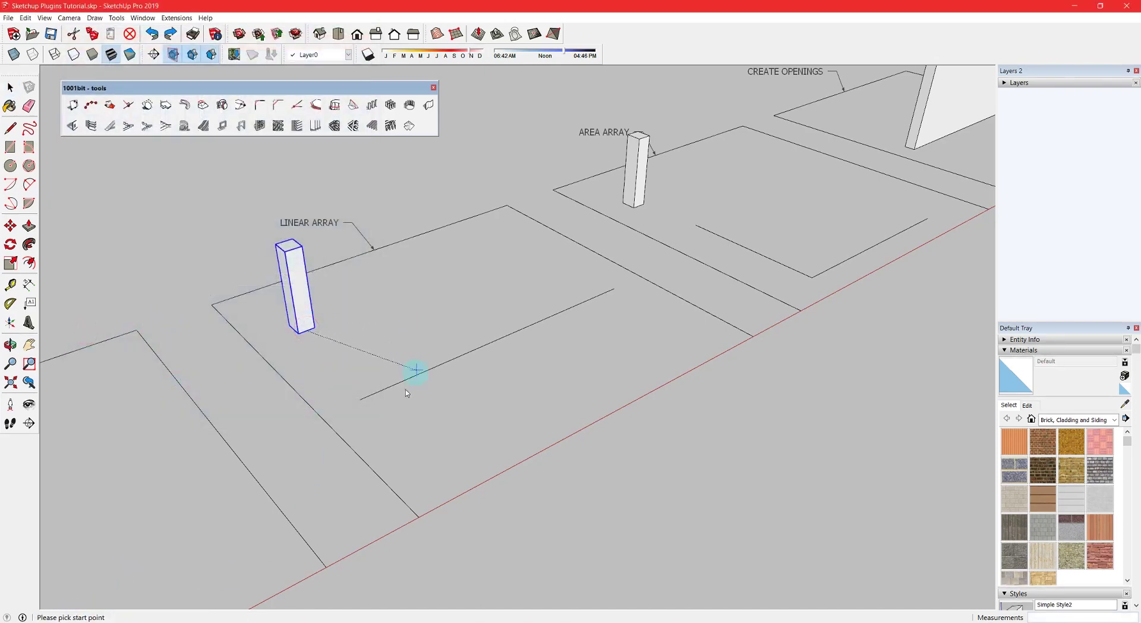
left_click(359, 401)
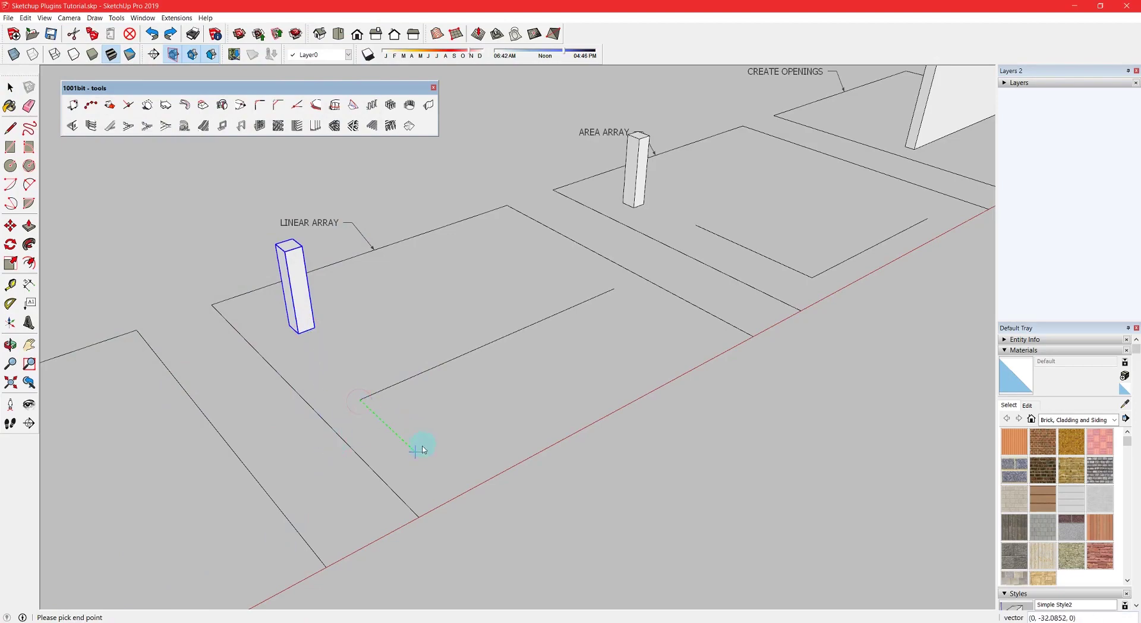
left_click(616, 289)
- Build a rectangular array of the Area Array column with 3 columns and 3 rows at 2-foot distances, aligned to the two guide lines
middle_click_drag(535, 319, 395, 350)
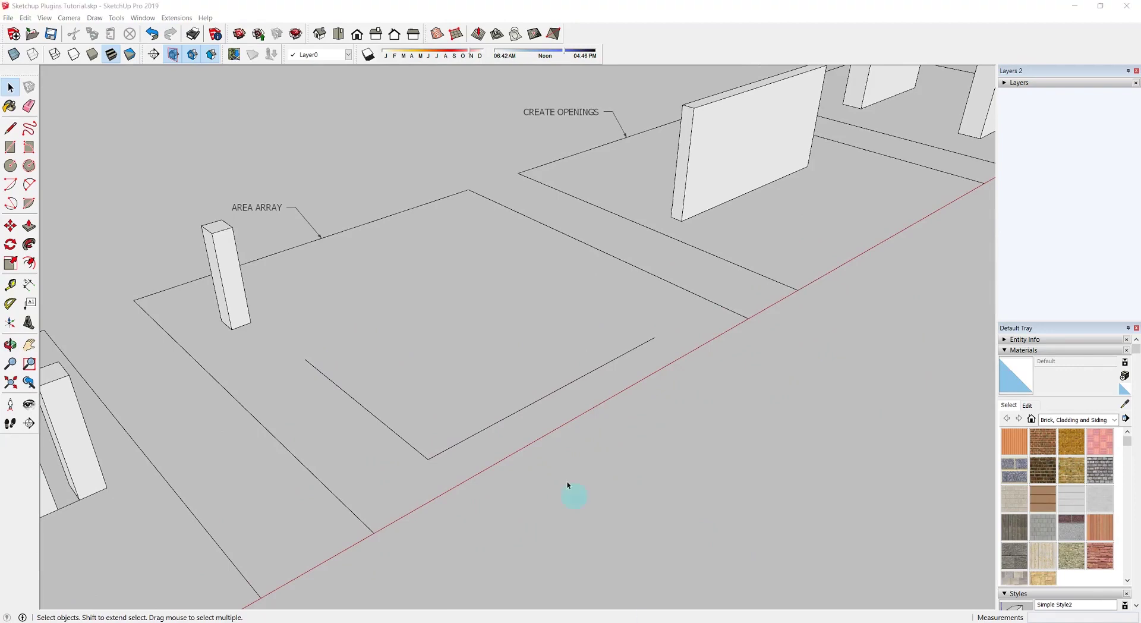
left_click(388, 333)
left_click(223, 258)
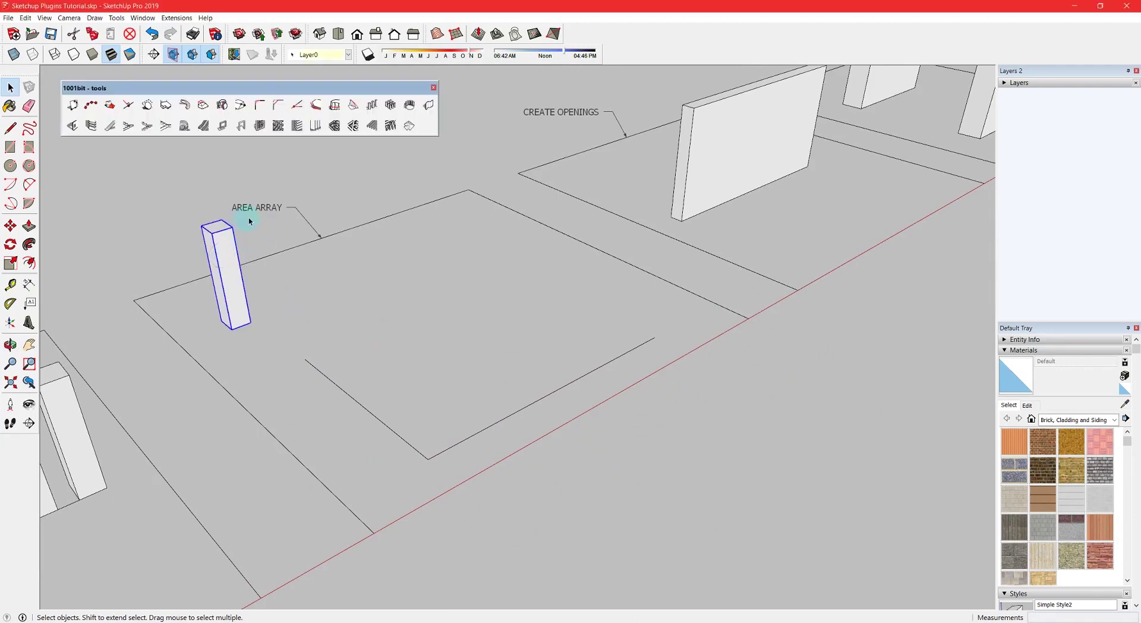
left_click(390, 104)
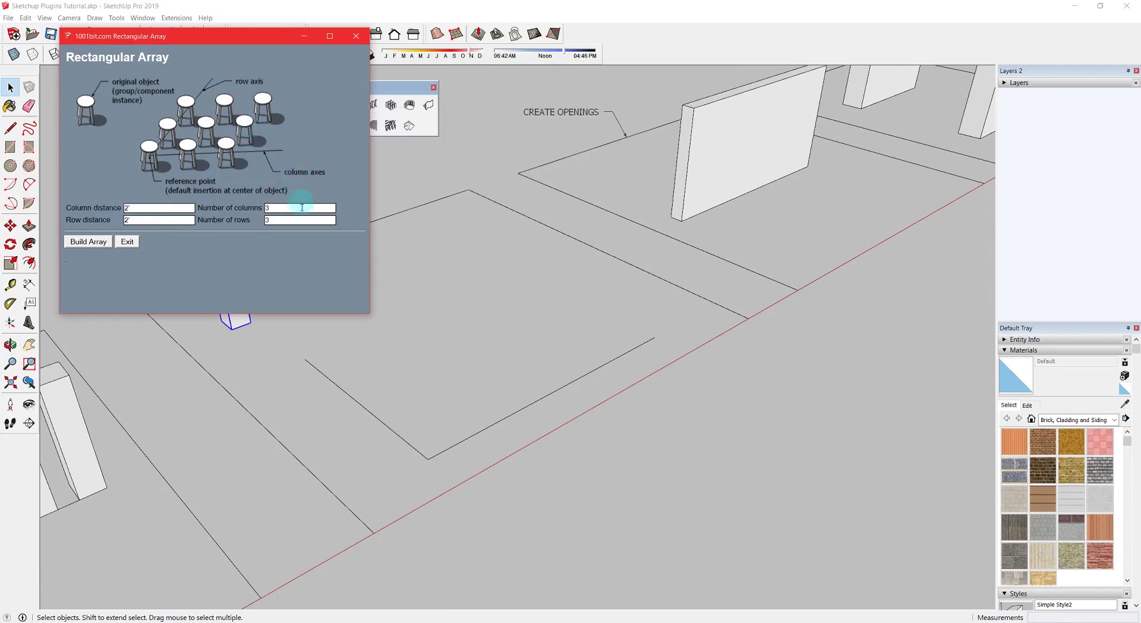
left_click(93, 243)
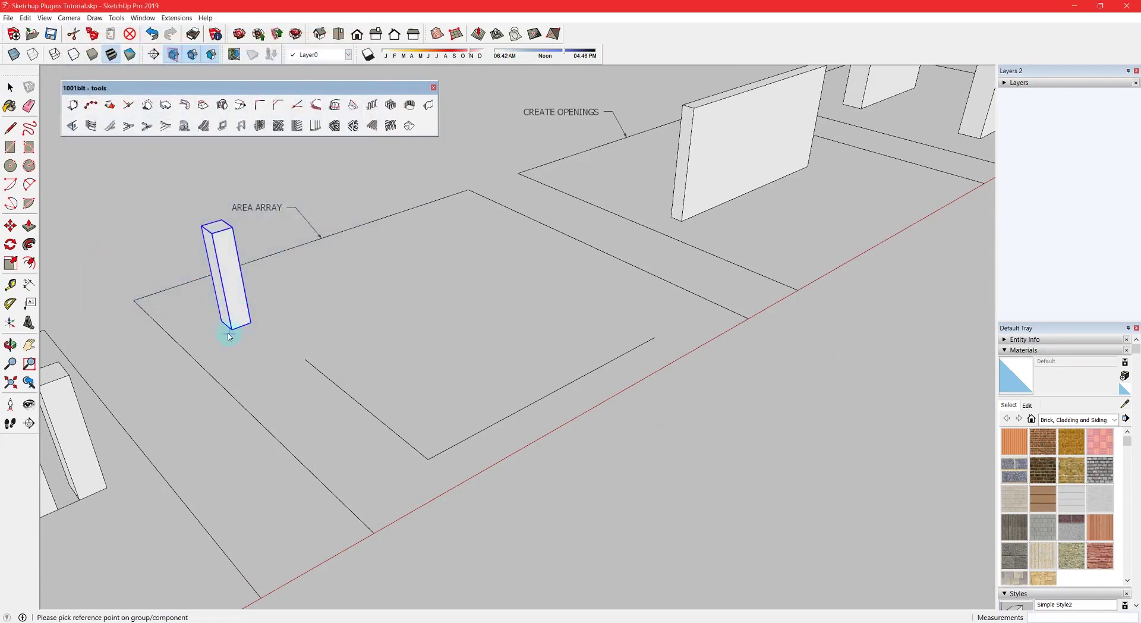
left_click(428, 459)
left_click(304, 363)
left_click(653, 339)
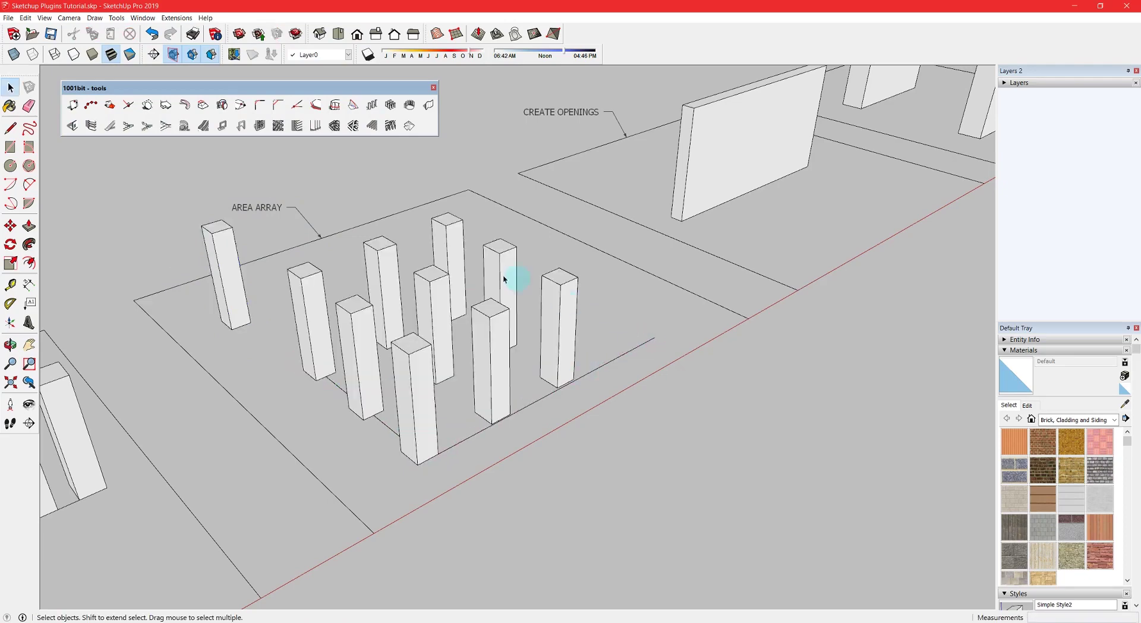
- Cut a first rectangular opening through the wall in the Create Openings sample, above the near end of its base
middle_click_drag(421, 291, 298, 408)
scroll(388, 464, "up", 6)
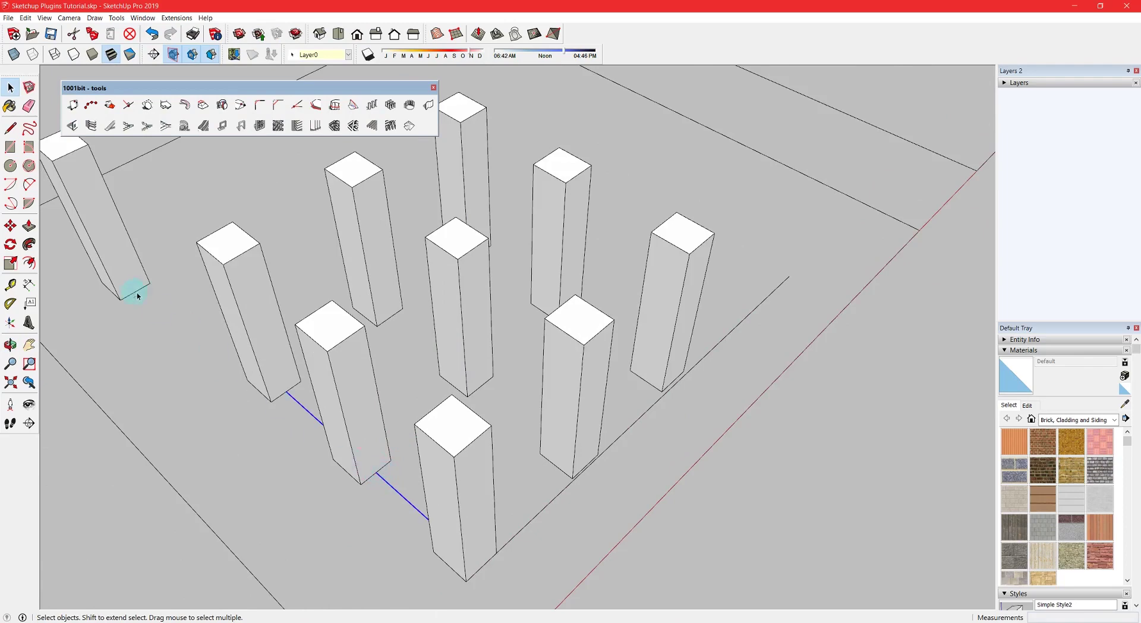
scroll(351, 469, "down", 5)
scroll(560, 344, "up", 6)
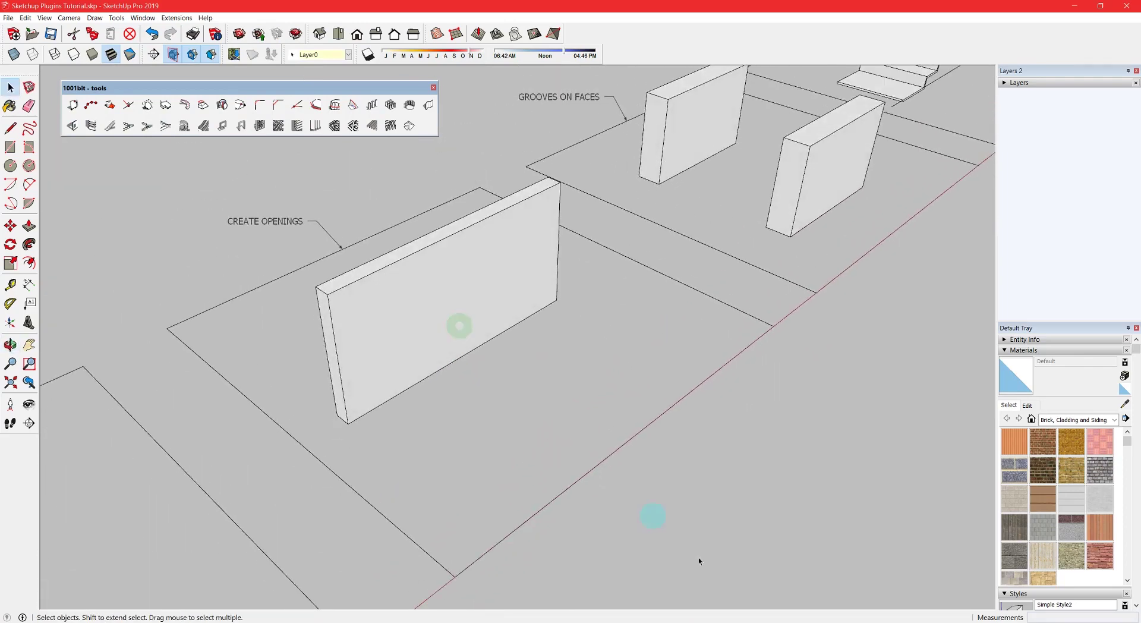
left_click(428, 360)
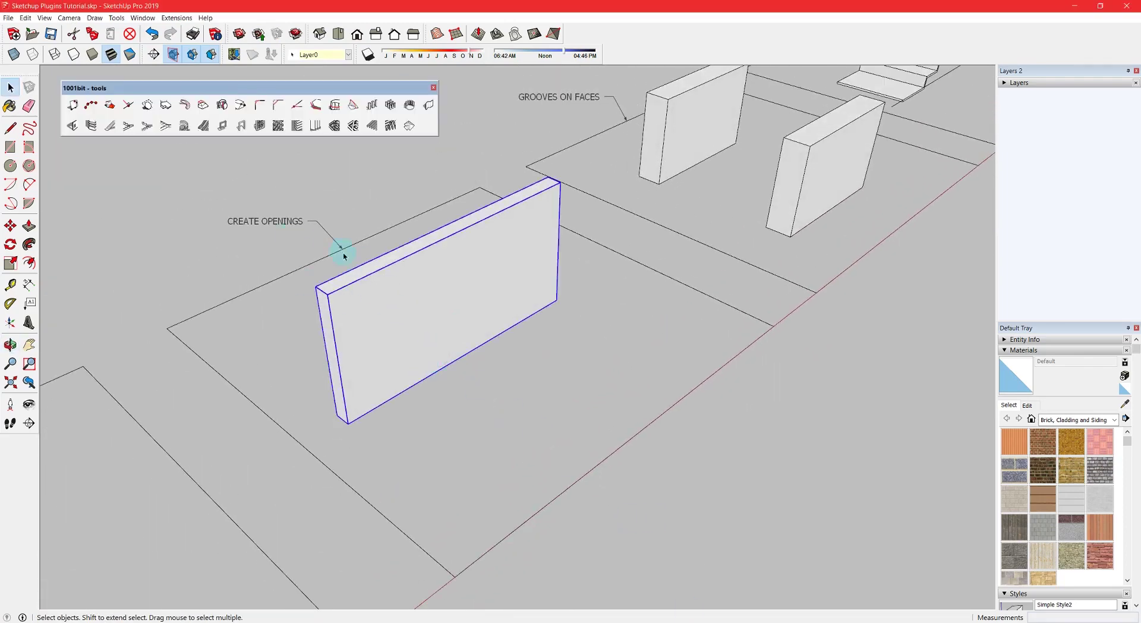
left_click(72, 126)
left_click(218, 199)
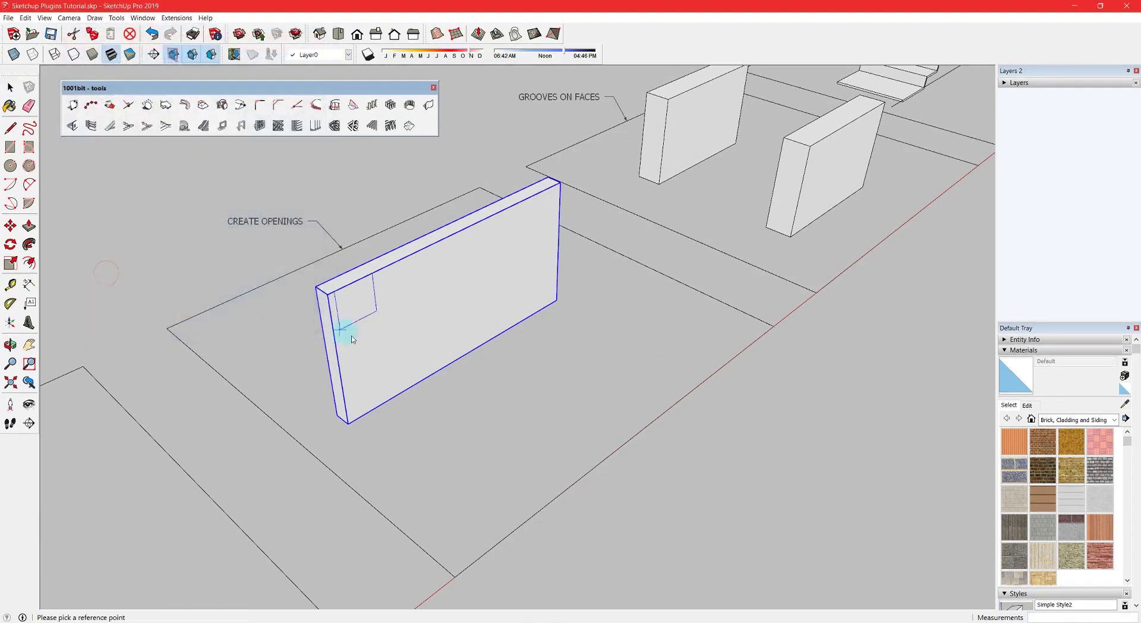
left_click(378, 366)
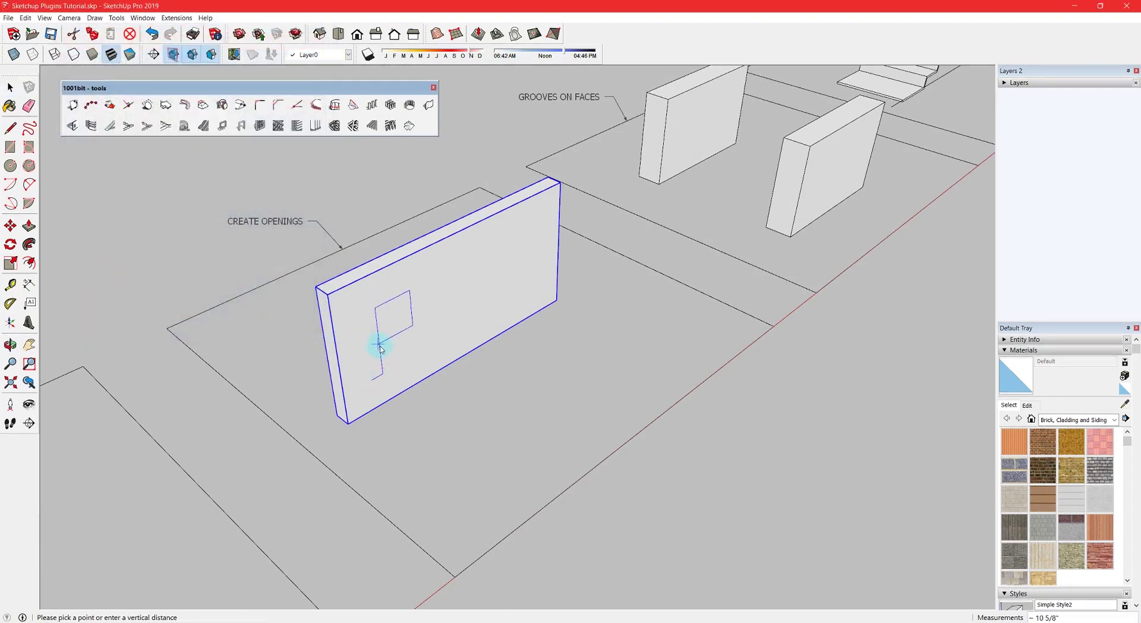
left_click(377, 330)
scroll(416, 324, "up", 4)
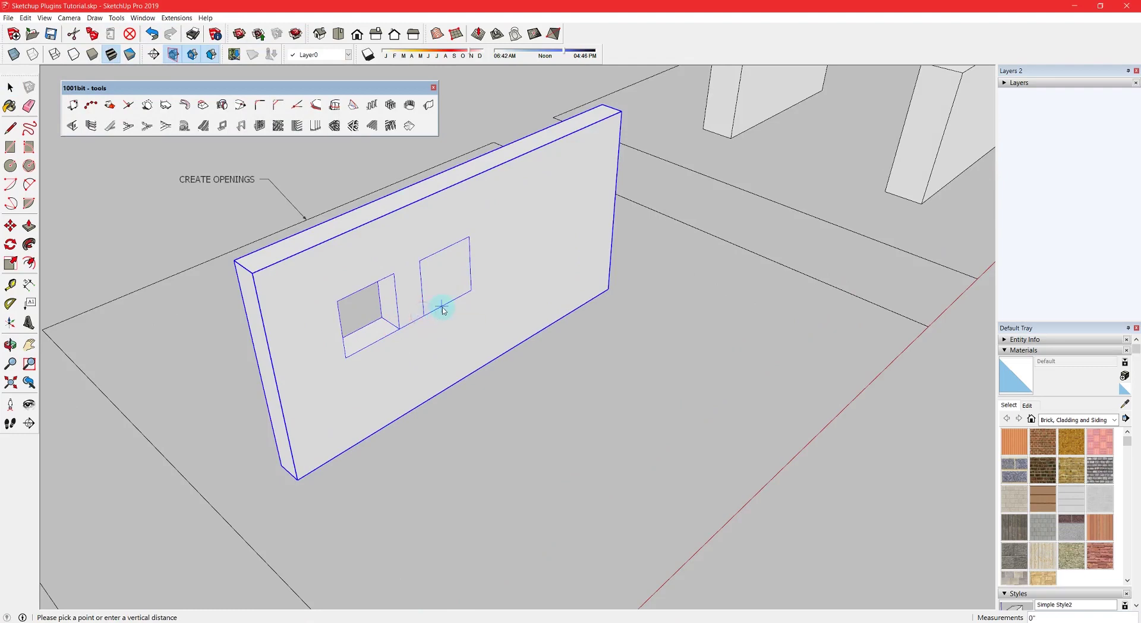
- Cut several more rectangular openings at different places in the same wall, and end the opening tool
left_click(443, 307)
middle_click_drag(474, 308, 413, 302)
left_click(415, 275)
left_click(447, 266)
left_click(415, 274)
middle_click_drag(489, 292, 371, 288)
left_click(408, 245)
left_click(415, 294)
left_click(357, 304)
mouse_move(349, 305)
middle_mouse_down()
mouse_move(249, 287)
mouse_move(359, 296)
middle_mouse_up()
scroll(368, 298, "down", 4)
key("space")
- Create 15 grooves on the rear block's front face, 1 inch outside, 1/2 inch inside, 1 inch deep and spaced 2 inches
scroll(622, 239, "up", 2)
middle_click_drag(766, 218, 471, 290, "shift")
scroll(516, 262, "up", 1)
middle_click_drag(470, 289, 604, 550)
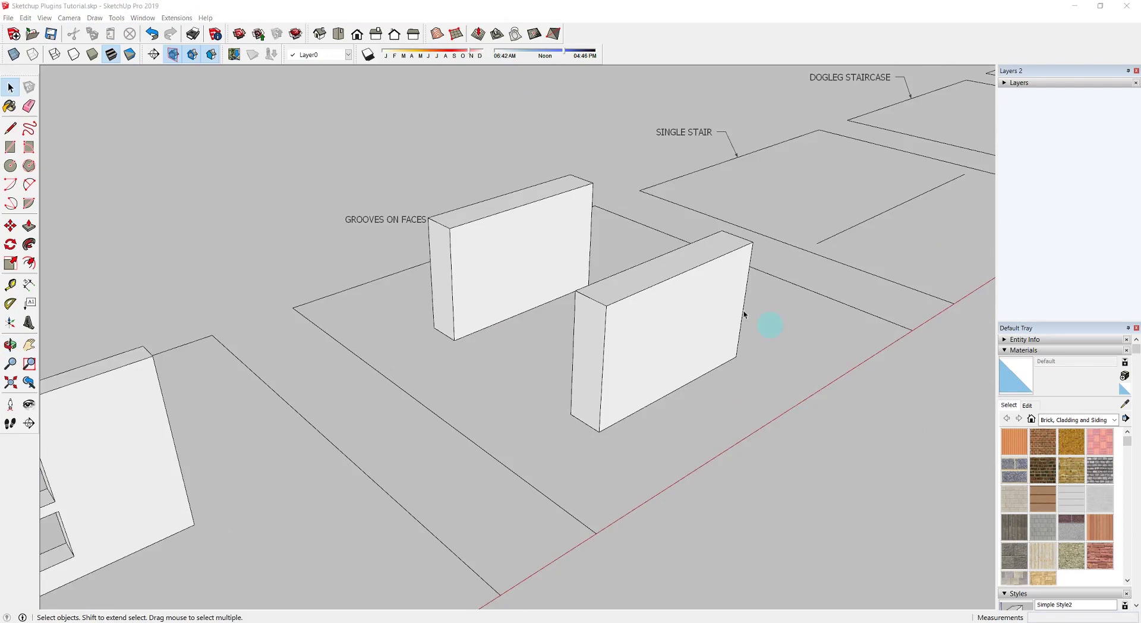
middle_click_drag(744, 313, 731, 351)
scroll(731, 351, "up", 1)
scroll(524, 266, "up", 2)
left_click(480, 269)
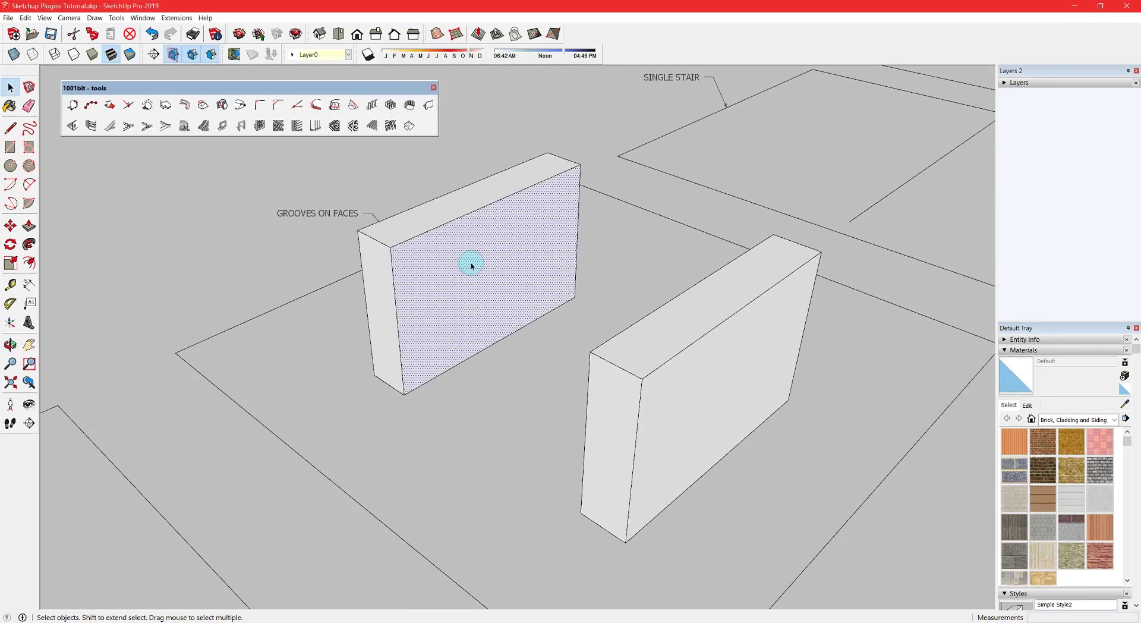
left_click(91, 126)
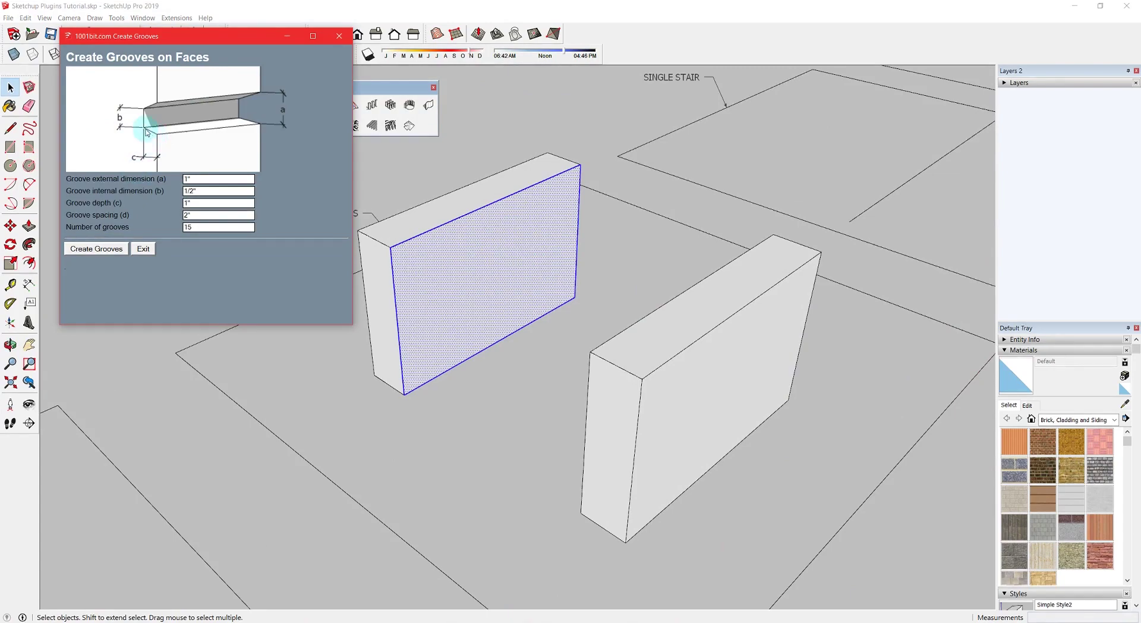
left_click(98, 249)
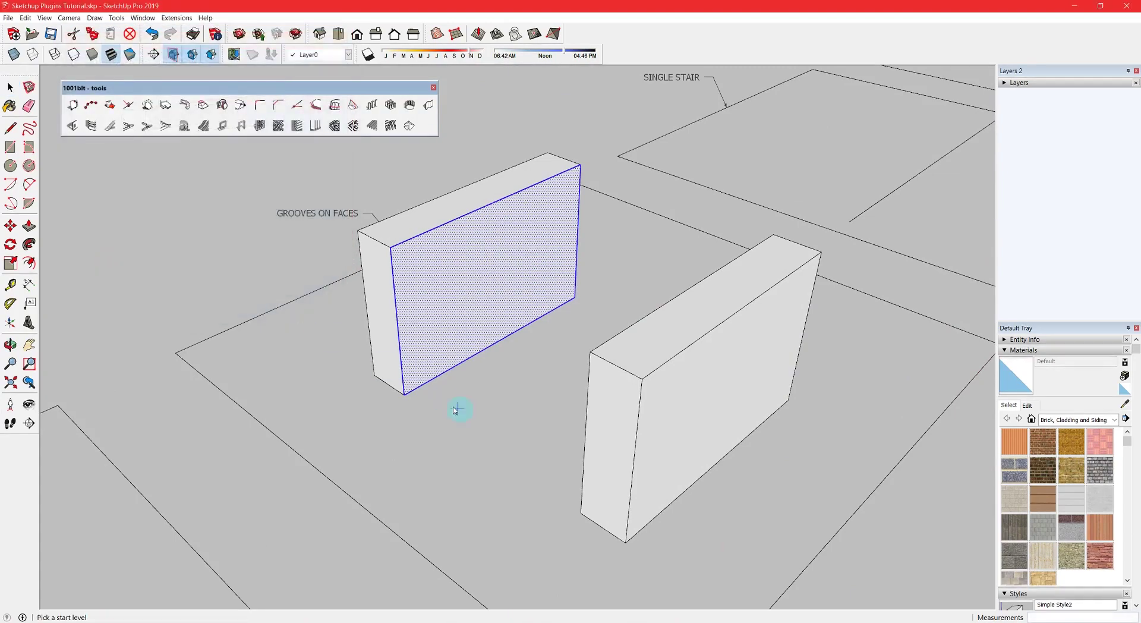
left_click(553, 344)
- Create 15 grooves across two adjoining vertical faces of the other block, 1 inch deep with 2-inch spacing
scroll(430, 344, "up", 5)
middle_click_drag(532, 322, 535, 241)
scroll(532, 243, "down", 5)
left_click(620, 306)
left_click(707, 302, "shift")
middle_click_drag(716, 299, 231, 263)
middle_click_drag(412, 295, 595, 309)
left_click(91, 125)
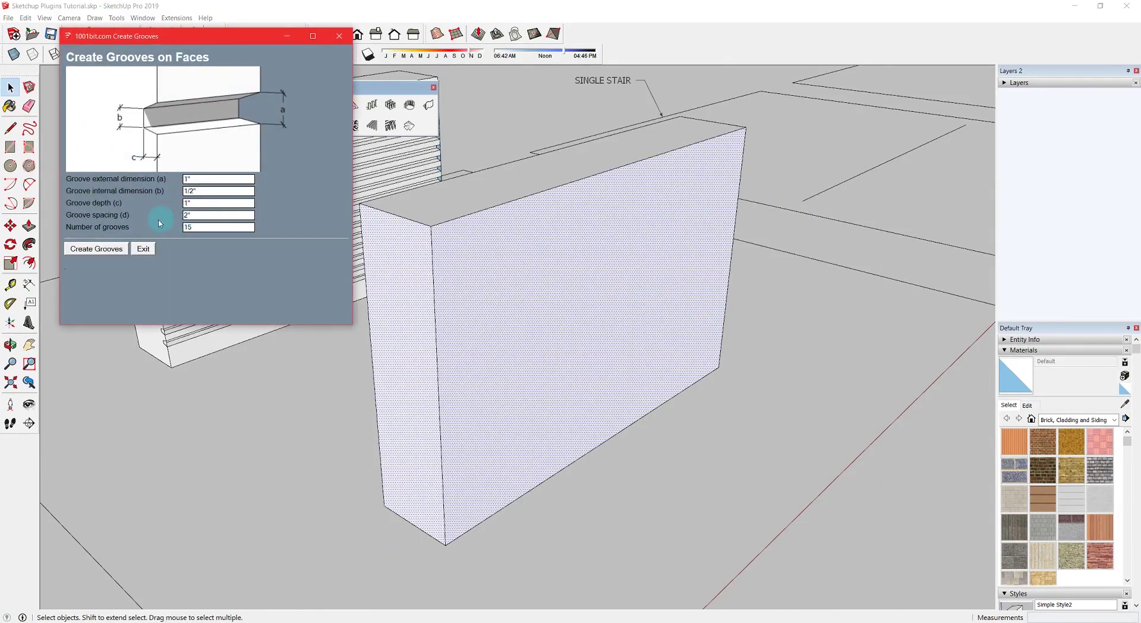
left_click(98, 248)
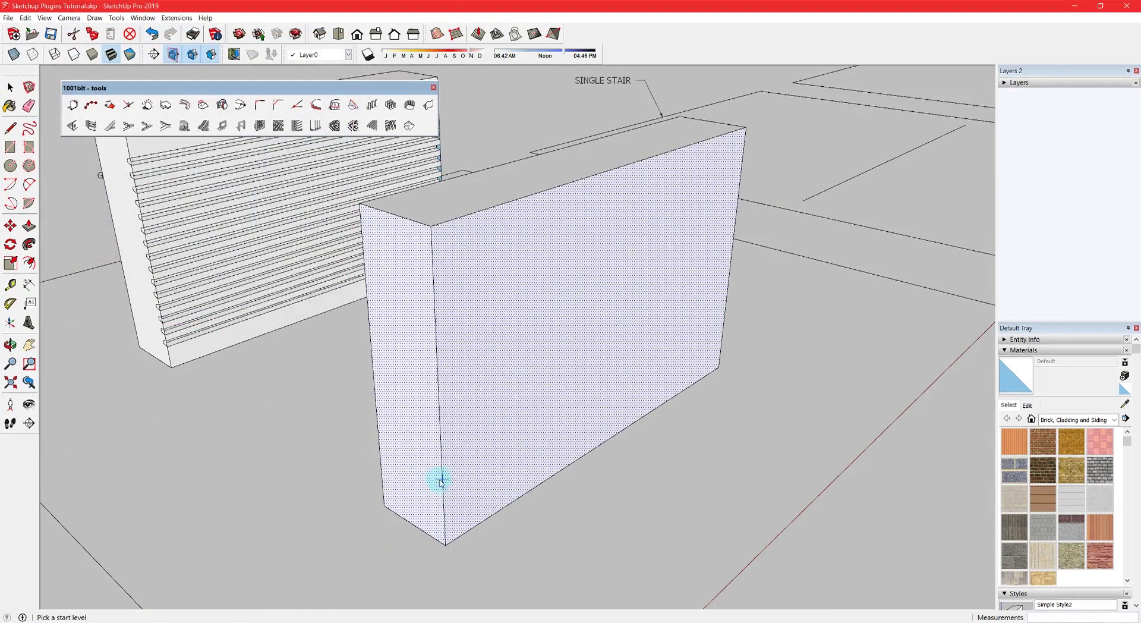
left_click(443, 507)
left_click(546, 347)
- Compare the single-flight staircase types for the Single Stair sample and choose Type D
scroll(466, 365, "up", 5)
middle_click_drag(467, 364, 379, 455)
scroll(379, 455, "down", 5)
middle_click_drag(636, 279, 421, 323, "shift")
left_click(414, 347)
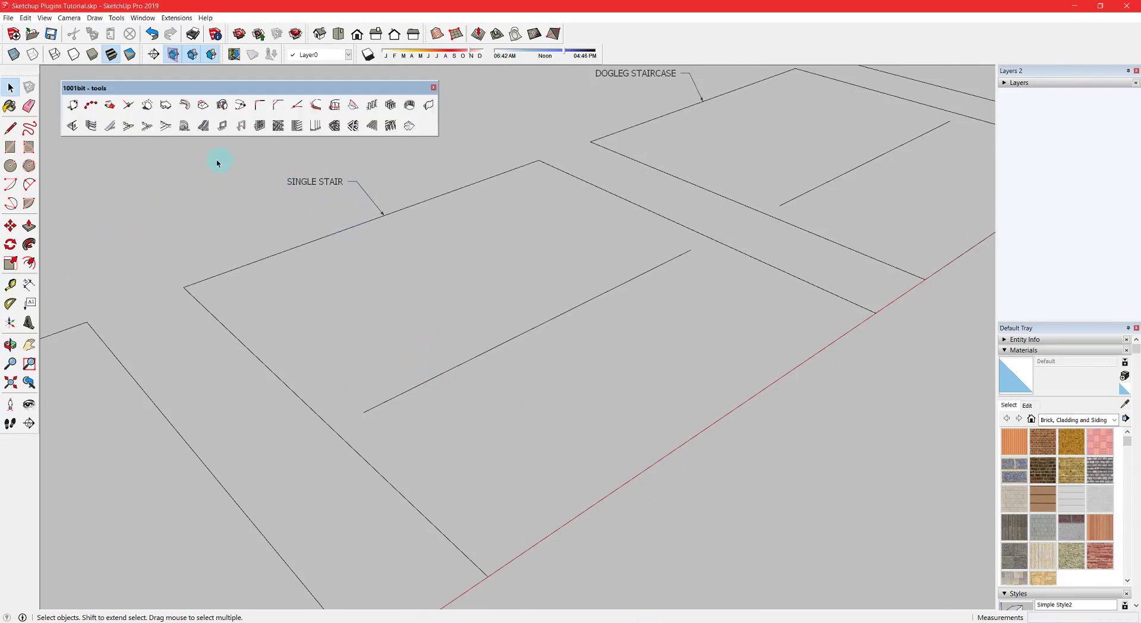
left_click(110, 127)
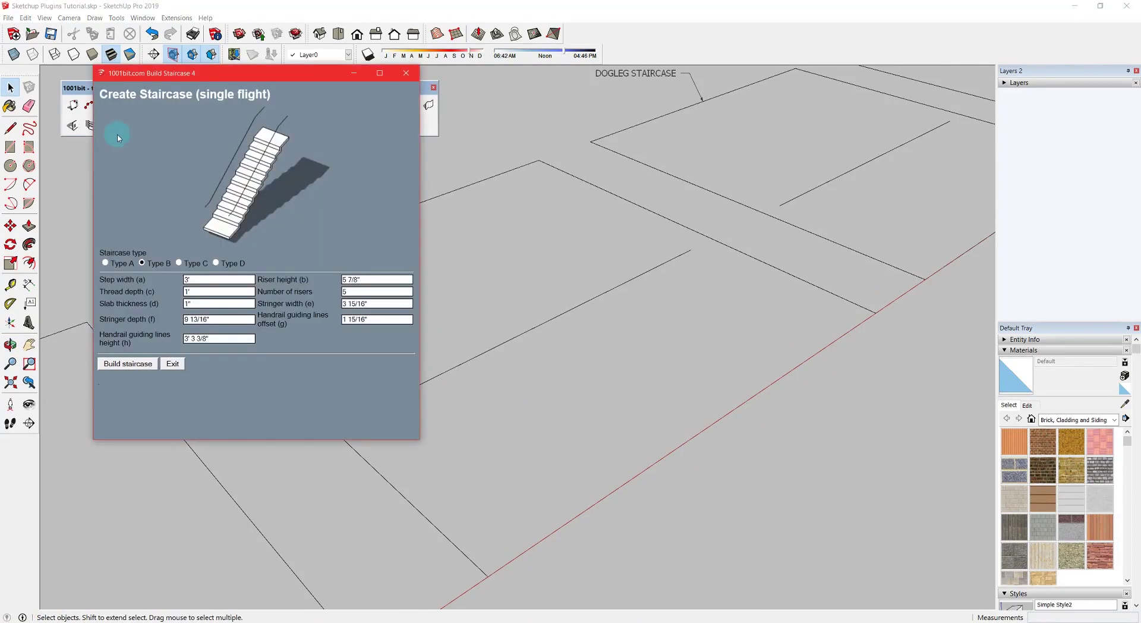
left_click(106, 264)
left_click(141, 263)
left_click(180, 263)
left_click(217, 264)
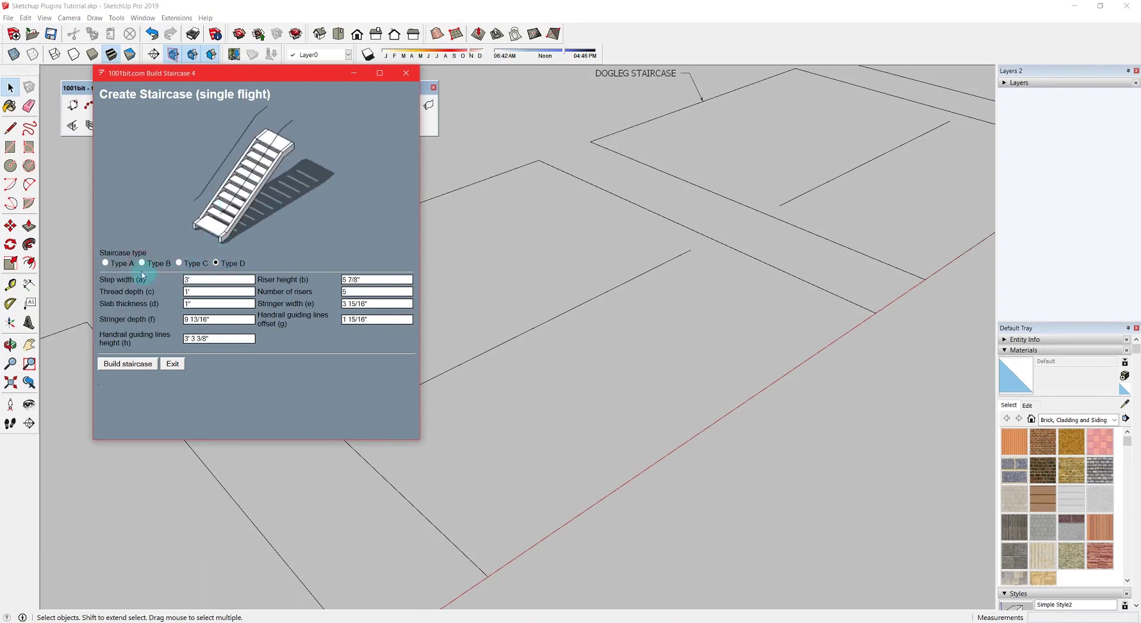
- Build the Type D single-flight staircase with 3' steps, 5 risers and a 1" slab along the Single Stair sample's base line
left_click(203, 306)
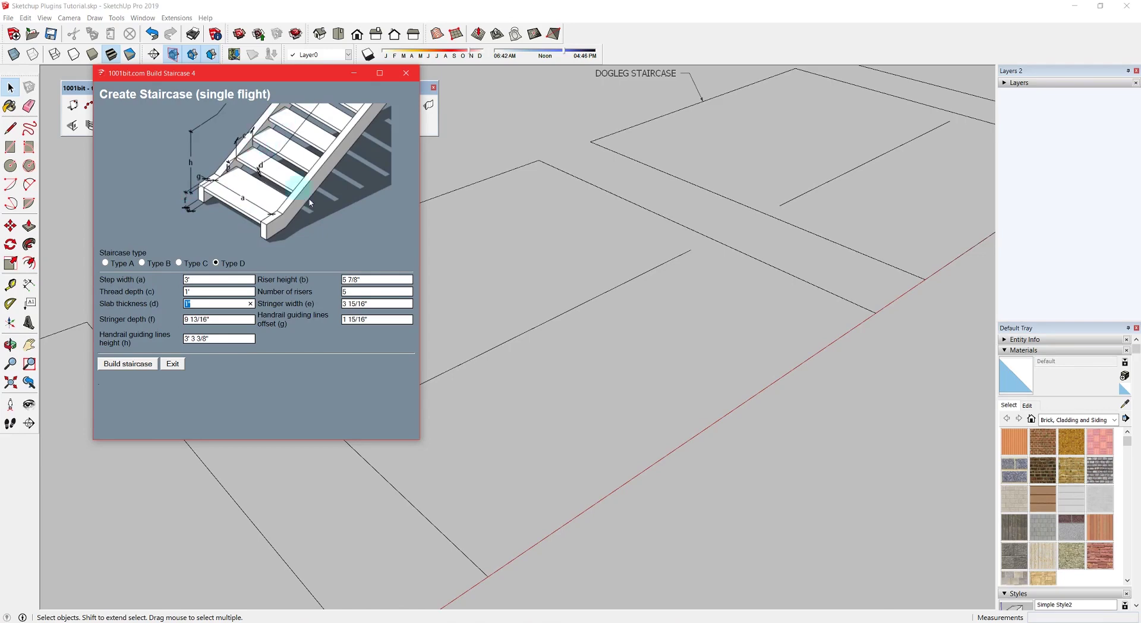
left_click(135, 364)
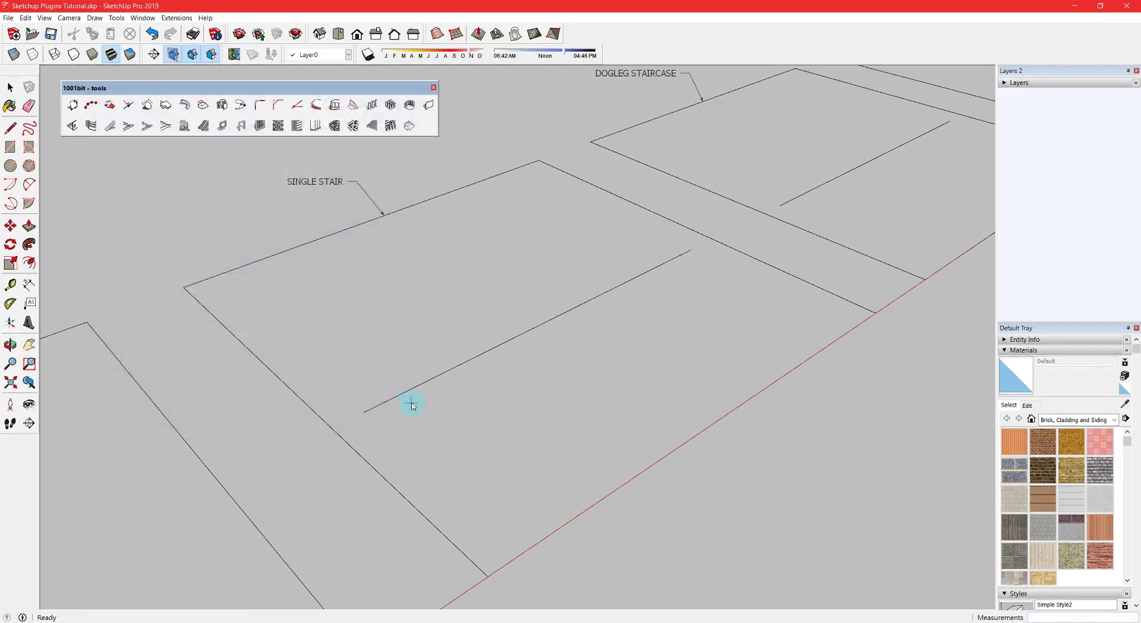
left_click(402, 394)
left_click(599, 307)
middle_click_drag(599, 307, 370, 381)
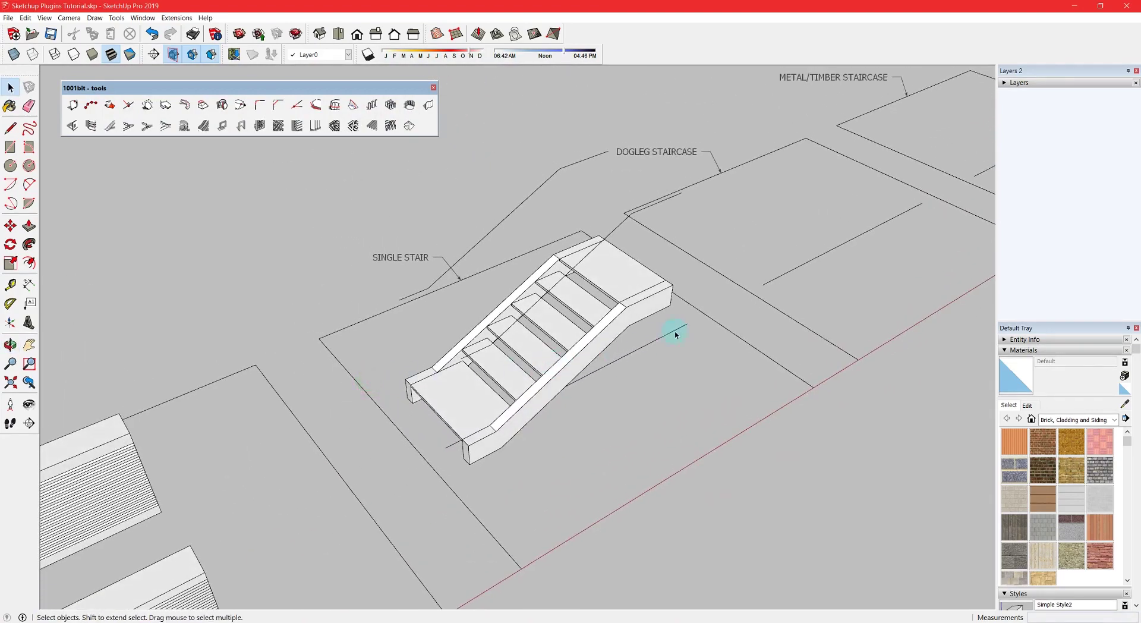
- Set up a left-to-right dogleg staircase for the Dogleg Staircase sample with 5 risers in the first flight
middle_click_drag(716, 320, 366, 404, "shift")
scroll(555, 297, "up", 3)
middle_click_drag(559, 296, 548, 315, "shift")
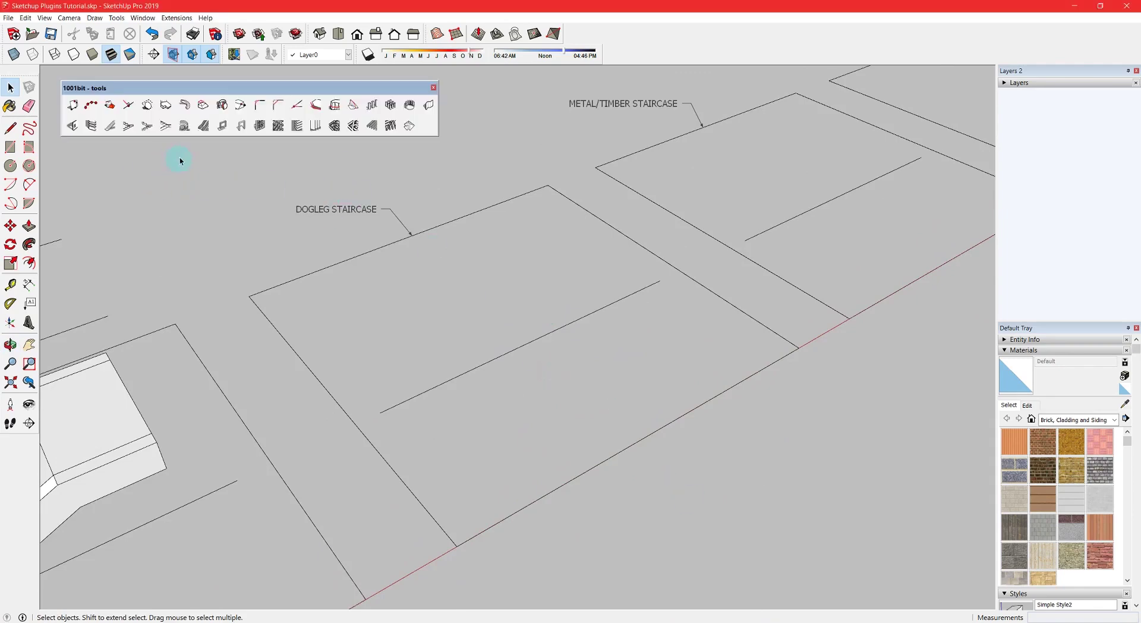
left_click(147, 126)
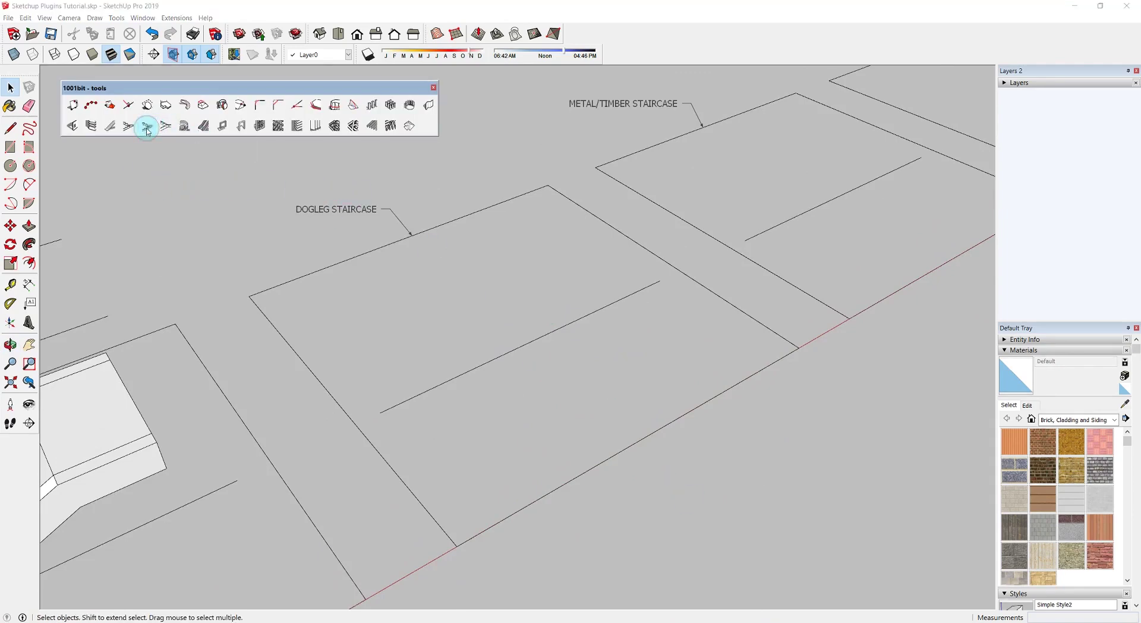
left_click(158, 254)
left_click(107, 252)
left_click(234, 294)
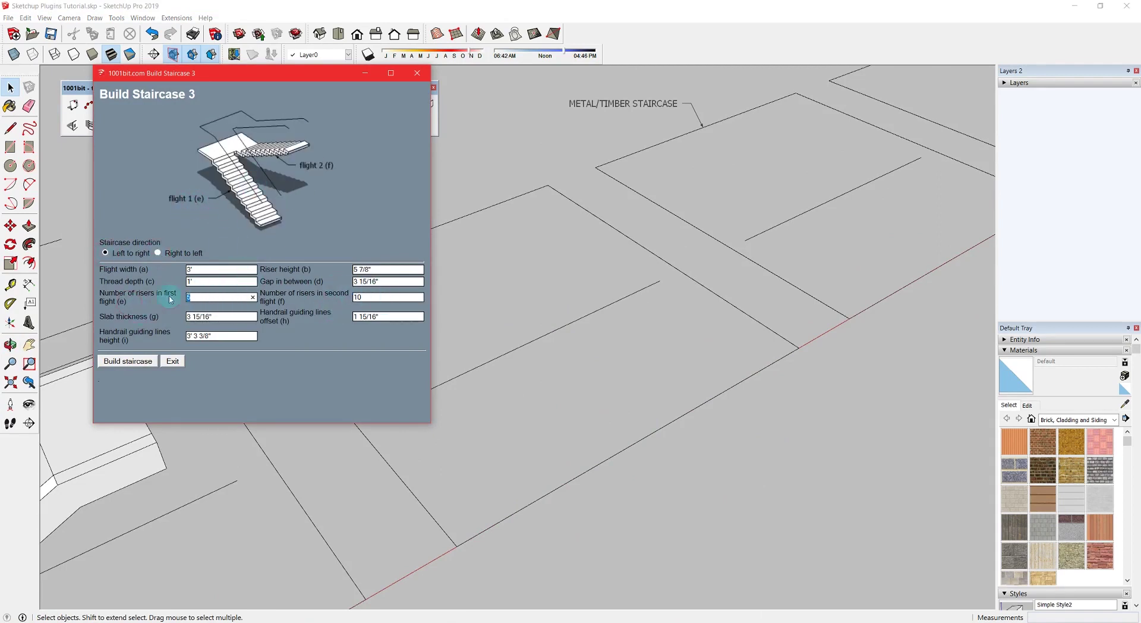
left_click(208, 282)
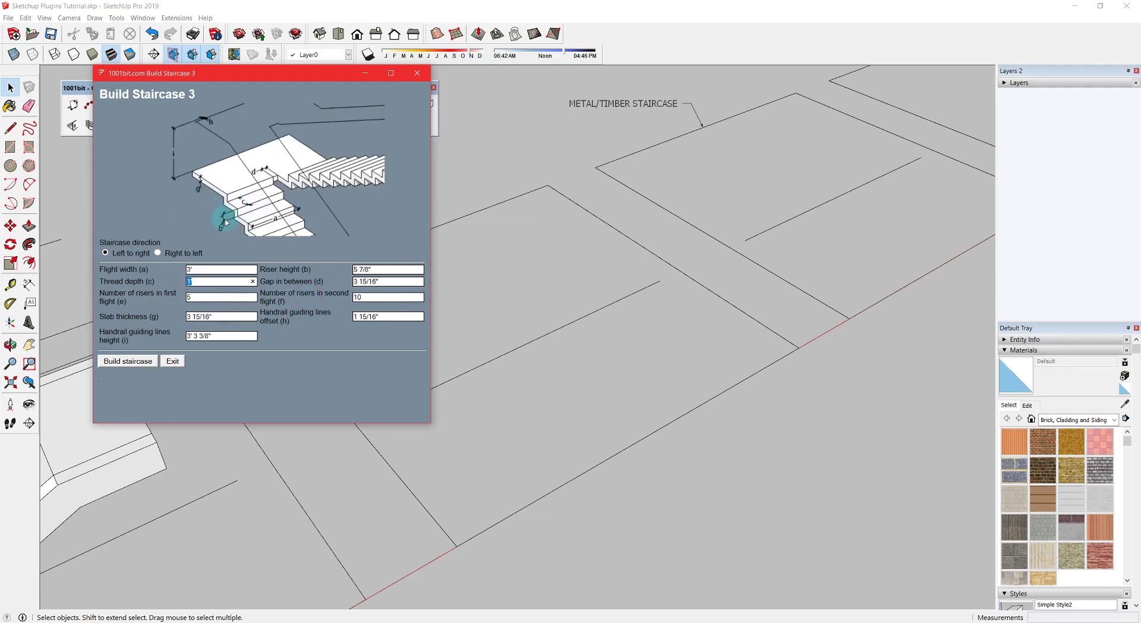
- Build the dogleg staircase along the base line of the Dogleg Staircase sample
left_click(113, 362)
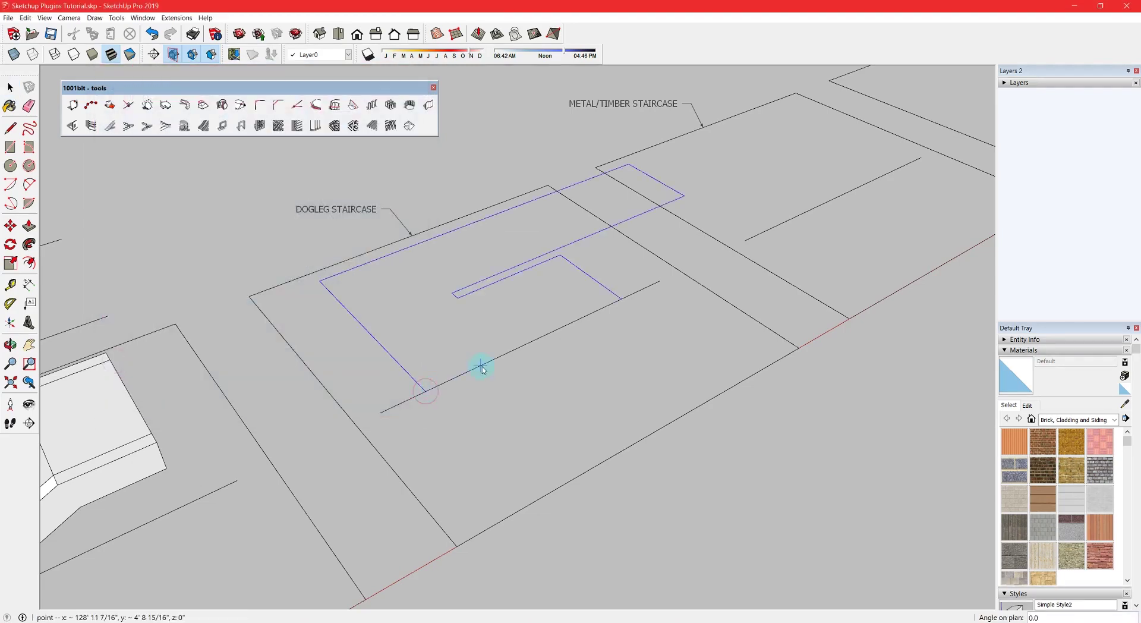
left_click(535, 374)
scroll(400, 383, "up", 3)
scroll(400, 384, "down", 3)
- Scale the dogleg staircase down to fit its sample outline and deselect it
left_click(529, 223)
key("s")
left_click_drag(598, 119, 513, 226)
key("space")
scroll(479, 298, "up", 3)
scroll(466, 361, "up", 3)
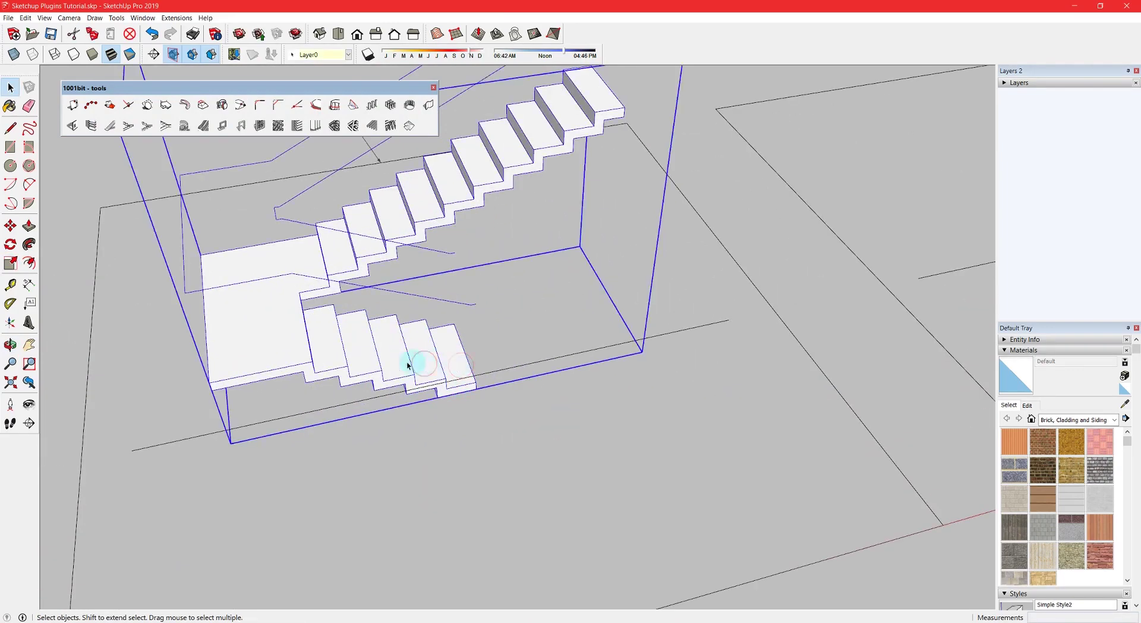
scroll(437, 333, "down", 4)
left_click(541, 387)
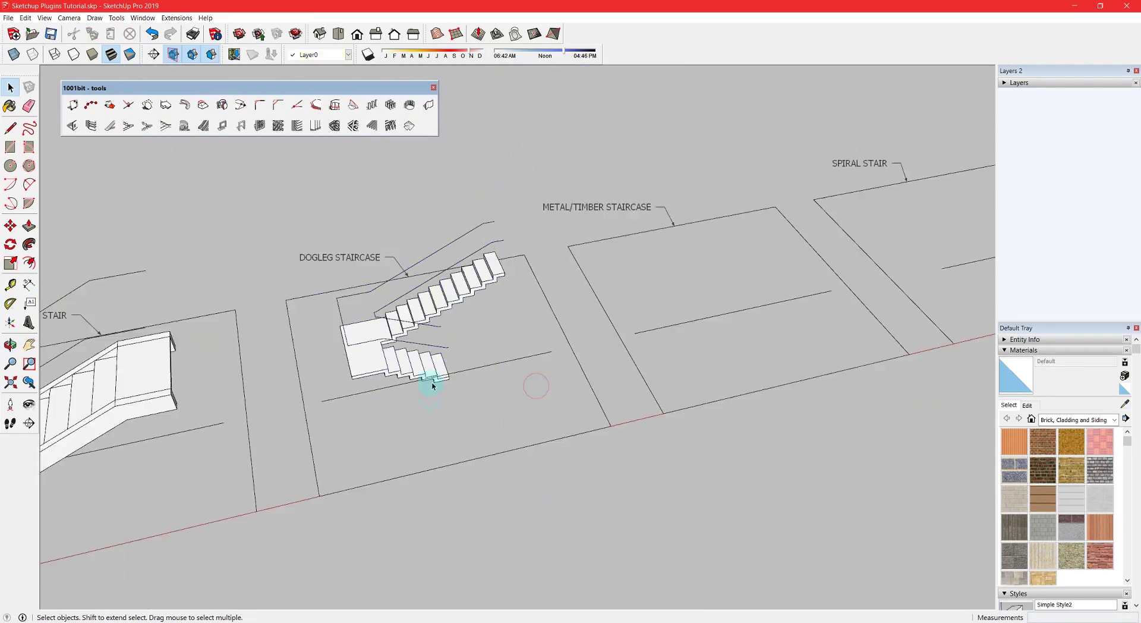
- Set up a metal/timber staircase running right to left with steel [ section stringers
middle_click_drag(593, 335, 430, 344, "shift")
scroll(624, 323, "up", 2)
middle_click_drag(624, 324, 574, 346)
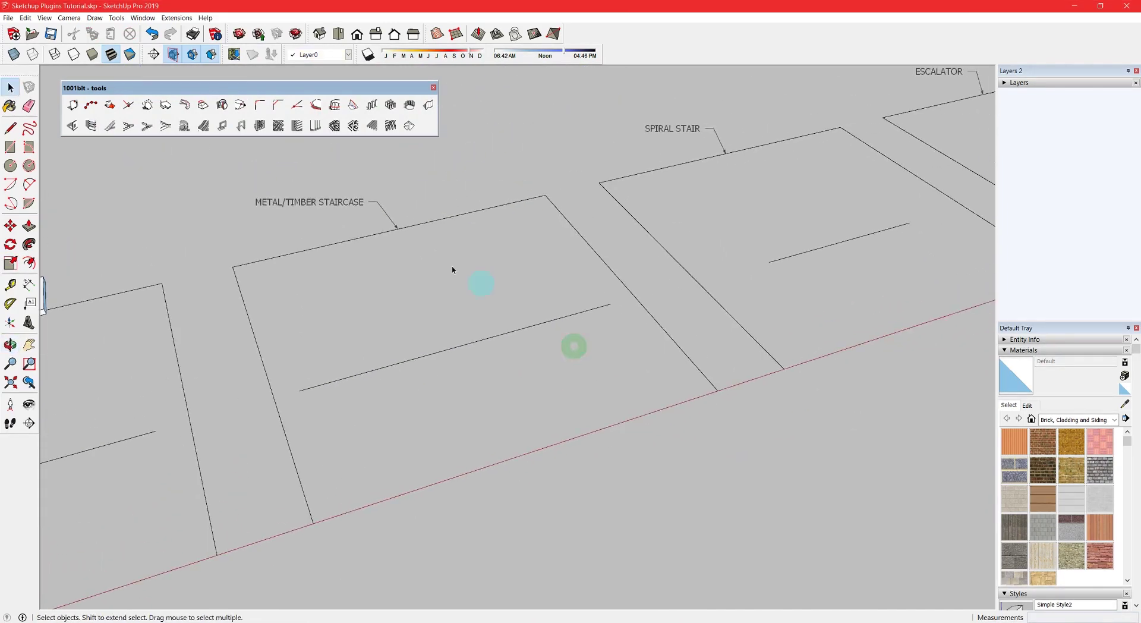
left_click(167, 126)
left_click(395, 73)
left_click(168, 126)
left_click(158, 252)
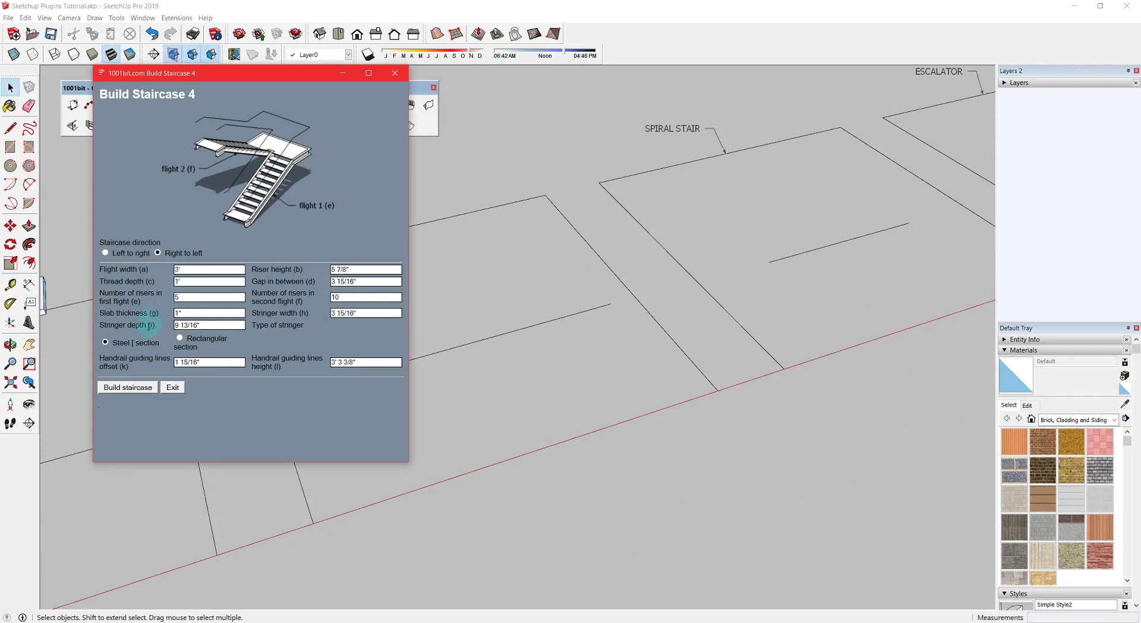
left_click(180, 338)
left_click(106, 343)
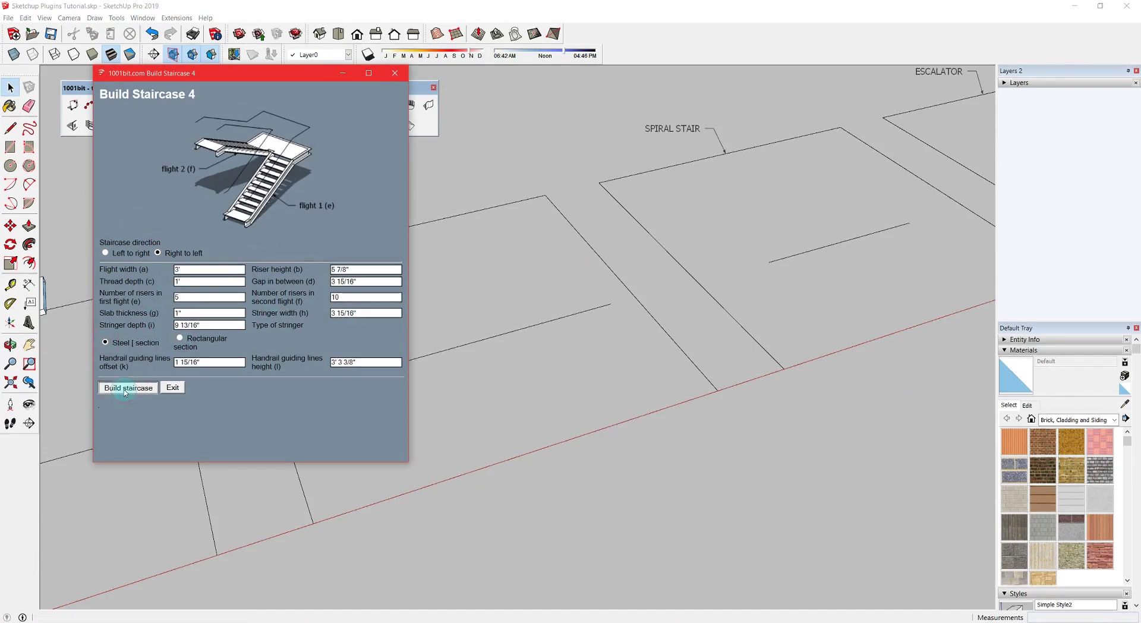
- Build the metal/timber staircase on the base line of the Metal/Timber Staircase sample
left_click(128, 387)
left_click(449, 350)
scroll(464, 363, "down", 3)
middle_click_drag(480, 376, 350, 297)
- Scale the metal/timber staircase down to a size that suits its sample outline
left_click(529, 270)
key("s")
left_click_drag(701, 160, 487, 256)
middle_click_drag(476, 280, 381, 383)
key("space")
scroll(433, 397, "up", 5)
scroll(492, 342, "down", 5)
scroll(767, 262, "up", 3)
- Set up a Type A spiral staircase with 10 risers, including hand rail and intermediate rails
middle_click_drag(767, 262, 504, 343, "shift")
left_click(185, 127)
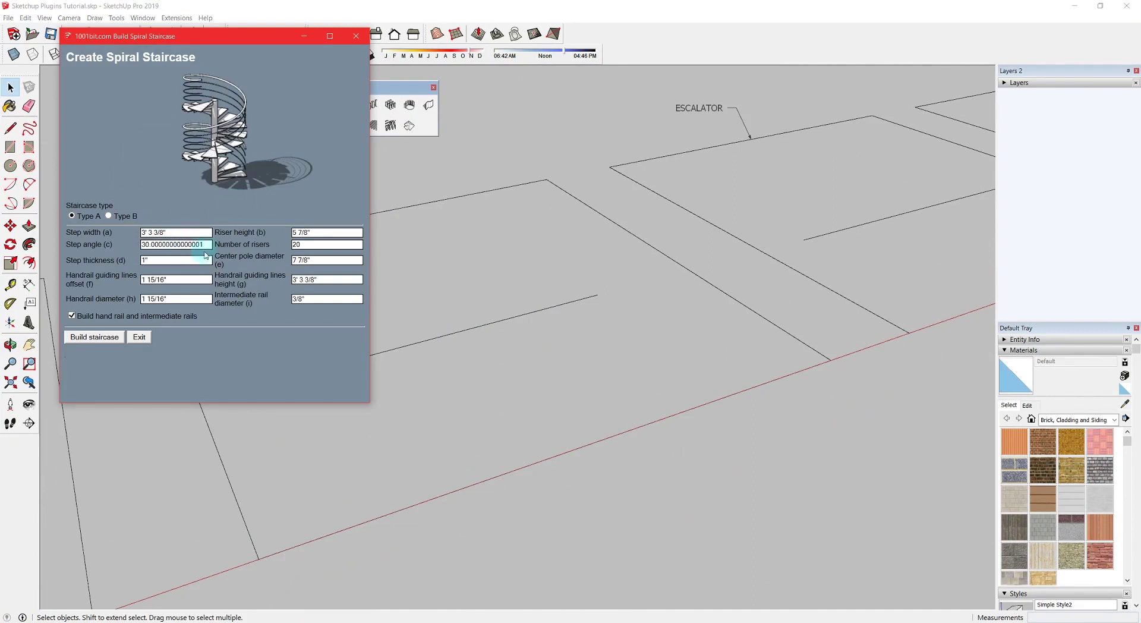
left_click(205, 245)
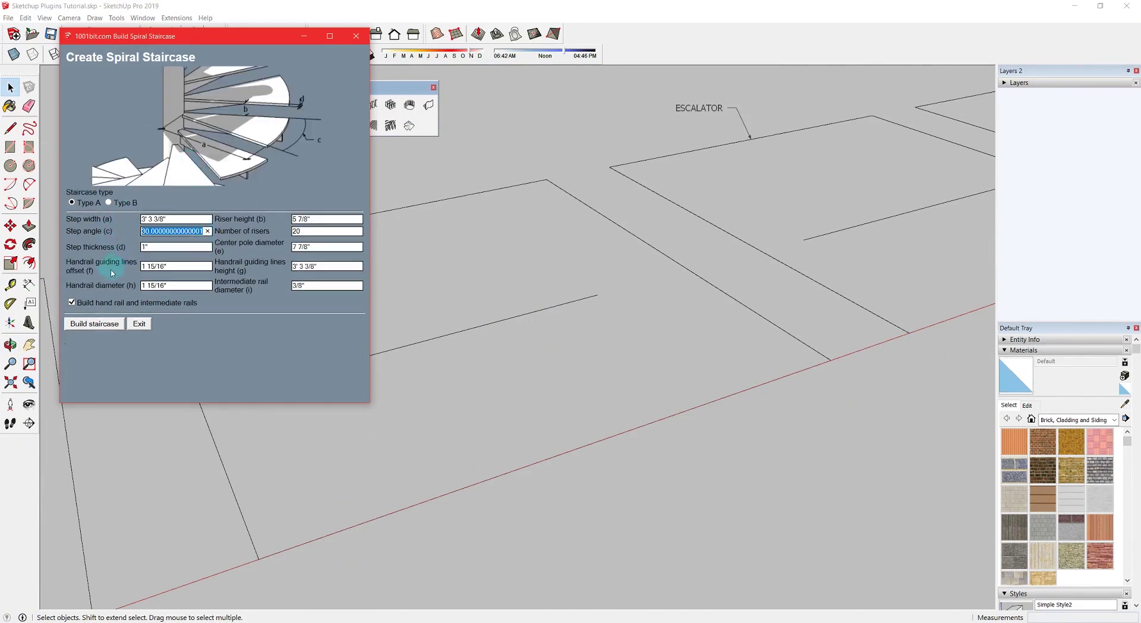
left_click(93, 202)
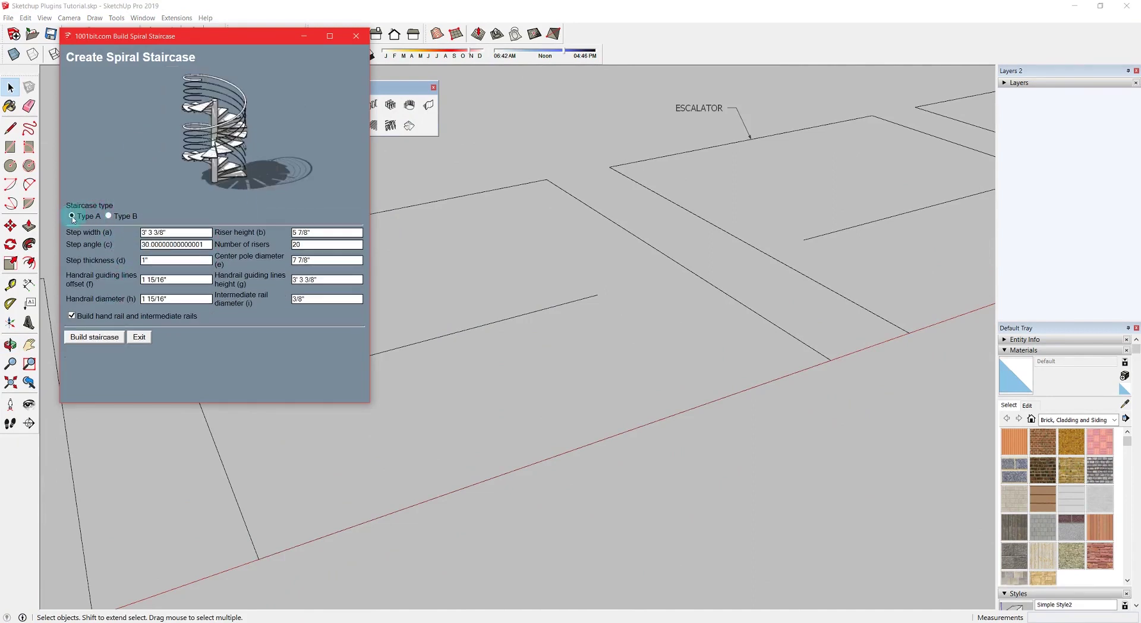
left_click(321, 259)
left_click(337, 259)
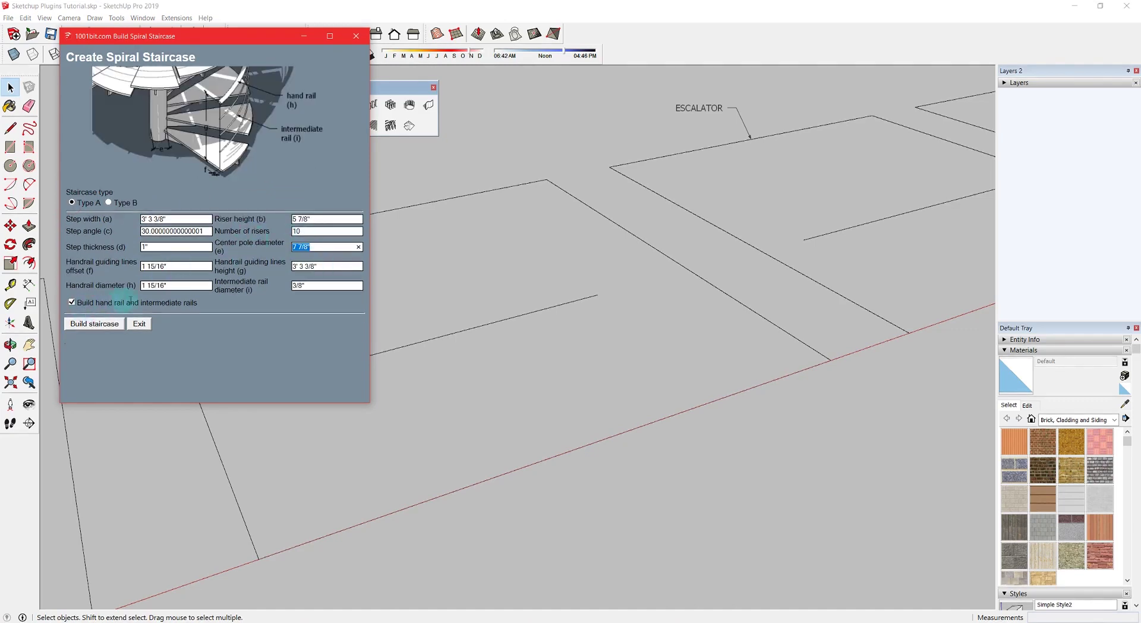
- Build the spiral staircase at the middle of the Spiral Stair sample's base line and inspect it from around
left_click(108, 324)
left_click(479, 327)
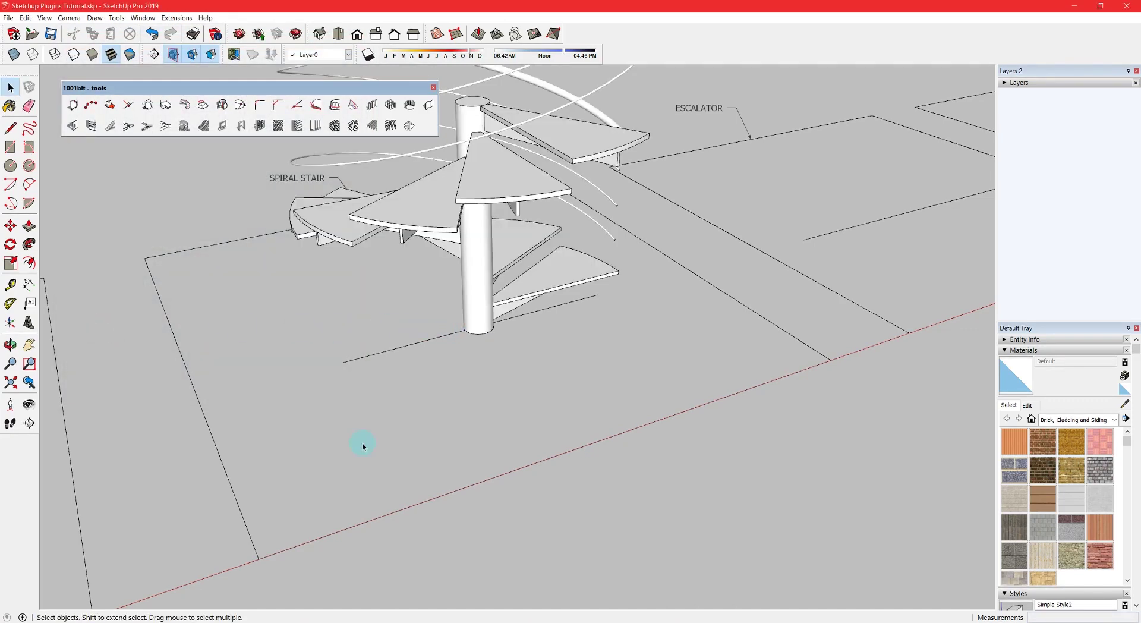
scroll(364, 444, "down", 4)
scroll(447, 434, "up", 2)
middle_click_drag(437, 398, 765, 343)
scroll(648, 313, "up", 4)
middle_click_drag(642, 315, 238, 357)
scroll(362, 365, "down", 6)
scroll(761, 328, "up", 6)
- Create an escalator with a 10' floor to floor height from end to end of the Escalator sample's base line
middle_click_drag(760, 328, 606, 341, "shift")
scroll(654, 337, "down", 3)
scroll(688, 477, "up", 2)
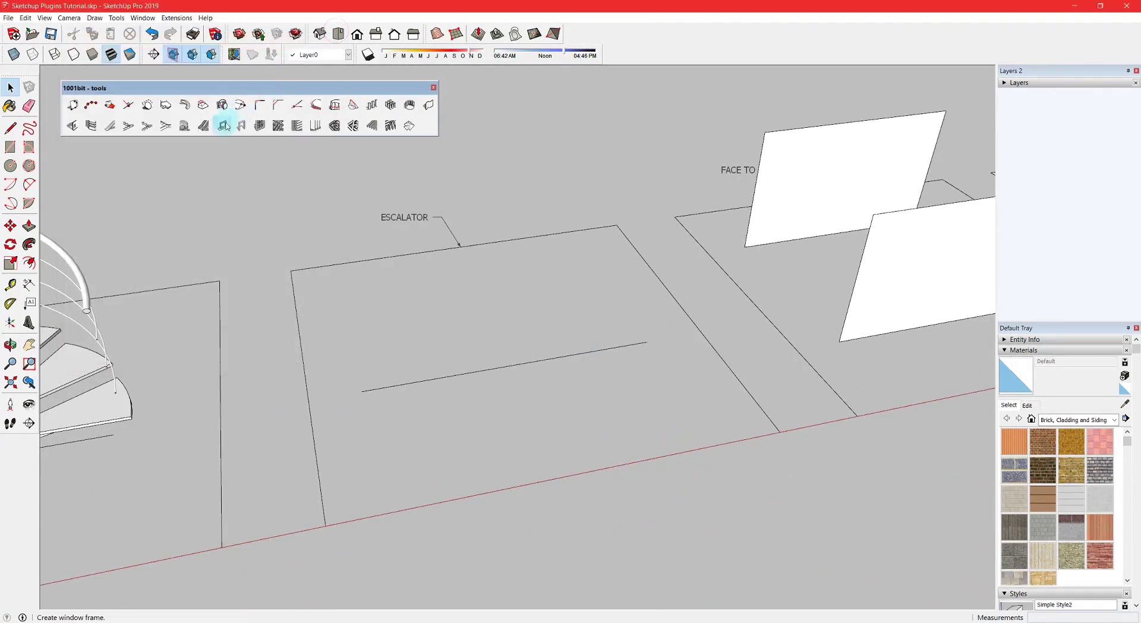
left_click(253, 232)
left_click(207, 199)
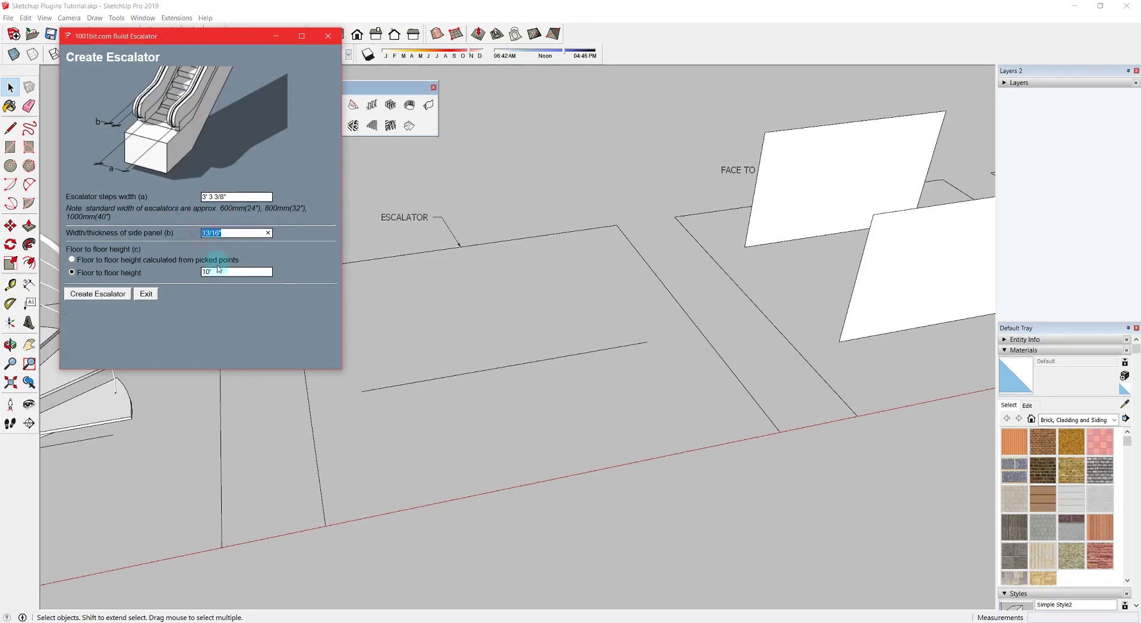
left_click(126, 273)
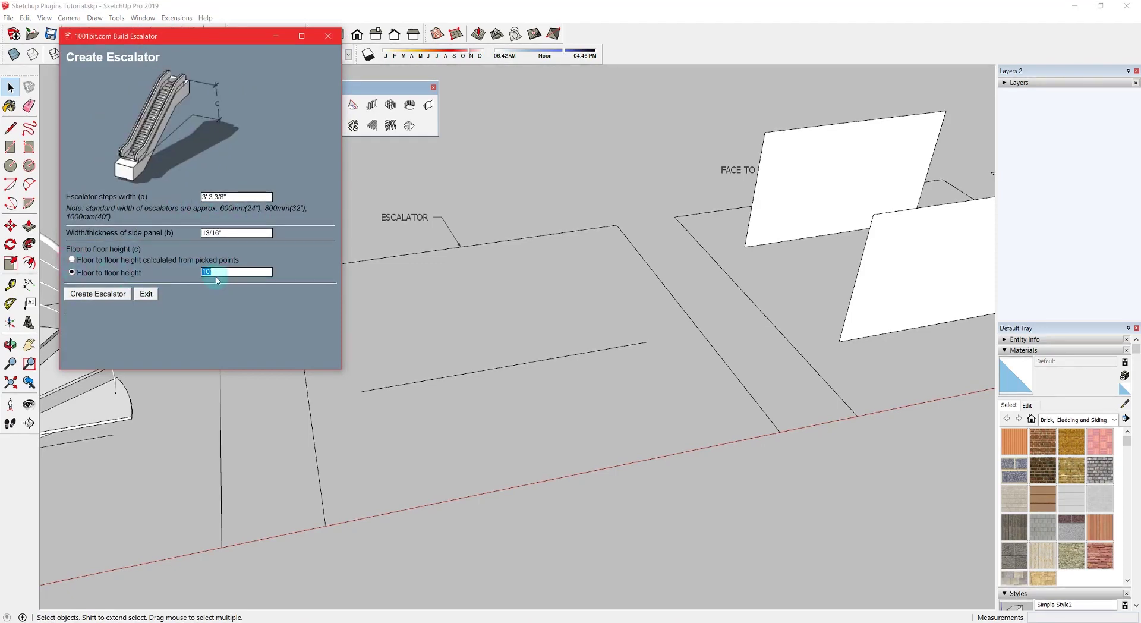
left_click(99, 294)
left_click(362, 391)
left_click(647, 342)
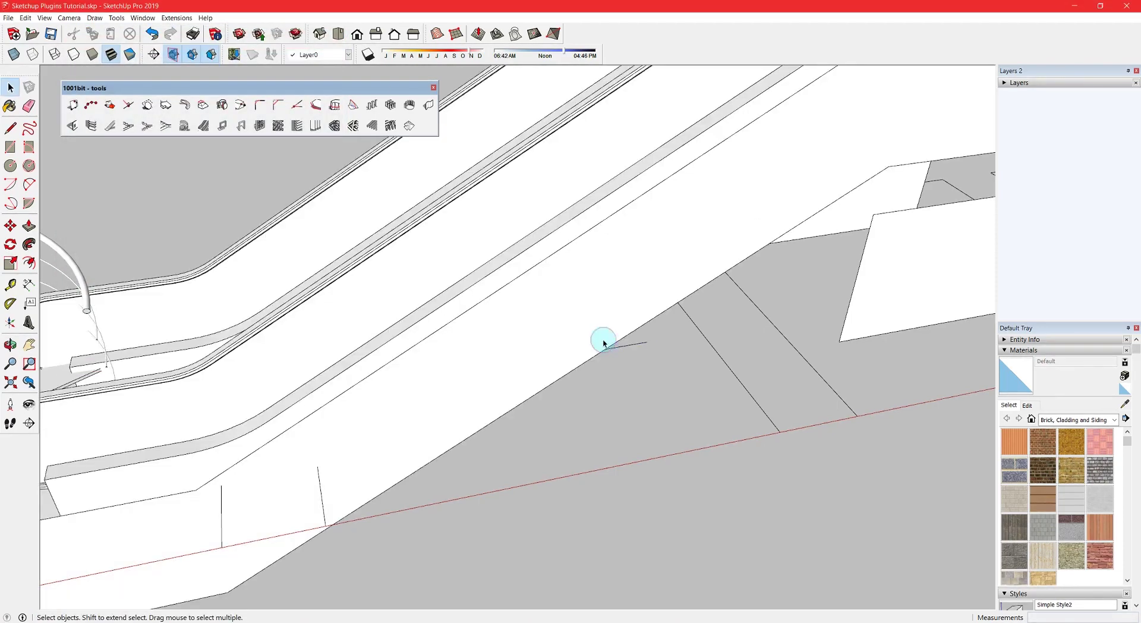
- Scale the oversized escalator down about its center to fit the Escalator sample
scroll(604, 343, "down", 4)
left_click(423, 376)
key("s")
left_click_drag(319, 461, 500, 381, "ctrl")
key("space")
left_click(501, 380)
- Examine the escalator's steps and side panels inside its group, and leave the group
scroll(516, 309, "up", 5)
middle_click_drag(509, 314, 627, 308)
scroll(529, 355, "up", 3)
double_click(520, 363)
triple_click(521, 365)
left_click(560, 354)
mouse_move(557, 355)
middle_mouse_down()
mouse_move(570, 332)
mouse_move(556, 336)
middle_mouse_up()
triple_click(562, 354)
scroll(547, 339, "down", 5)
middle_click_drag(544, 341, 487, 349)
key("Escape")
key("Escape")
- Move the scaled escalator forward onto the base line of its sample
left_click(535, 375)
key("m")
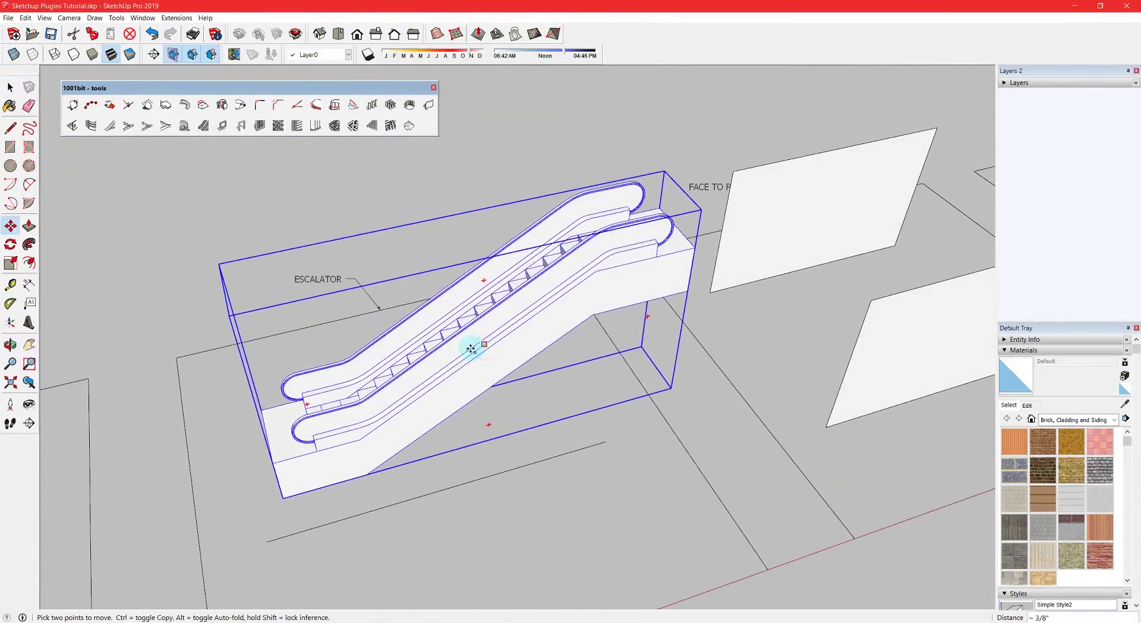
left_click(470, 349)
left_click(470, 395)
key("space")
- Select the rear upright face beside the Face to Panels label
scroll(475, 392, "down", 2)
middle_click_drag(780, 362, 758, 385)
left_click(548, 598)
left_click(377, 276)
middle_click_drag(377, 276, 483, 286)
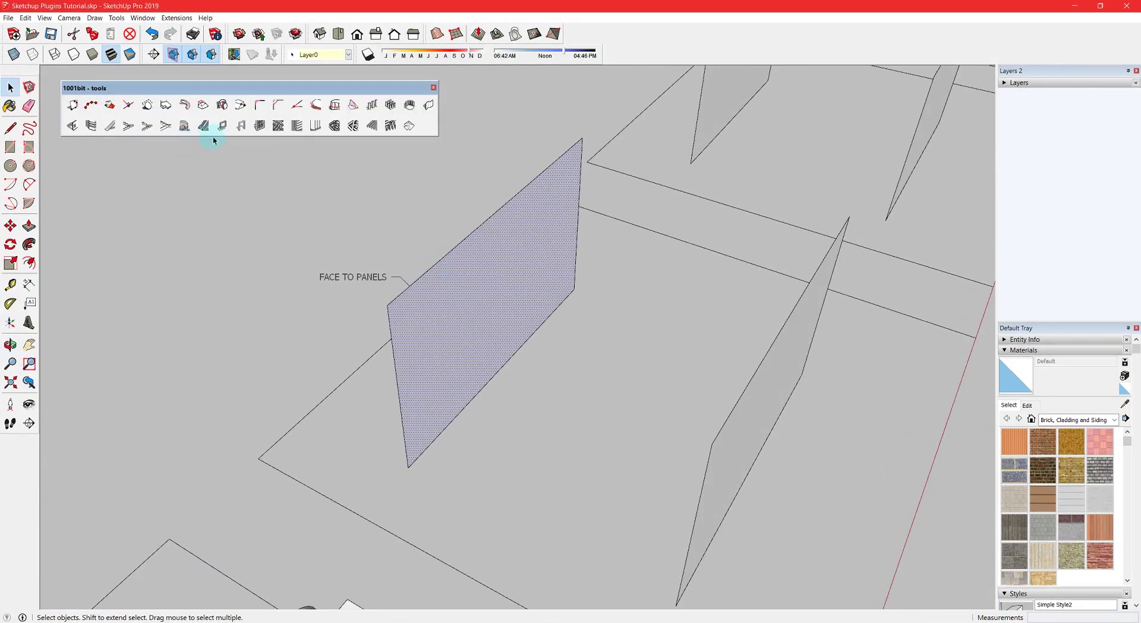
left_click(259, 125)
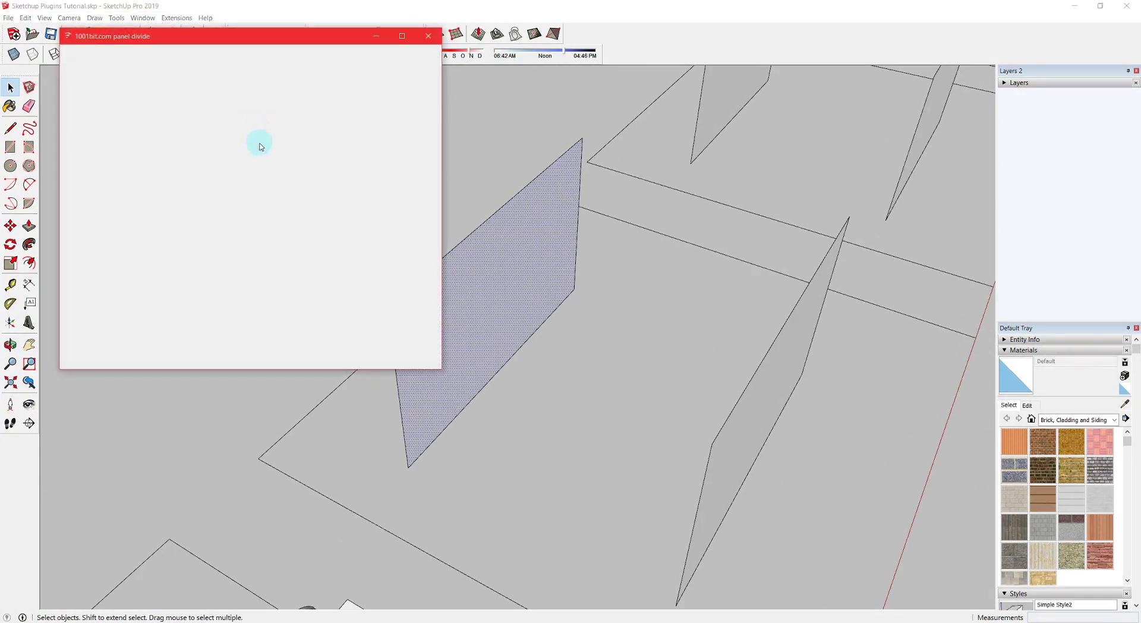
left_click(430, 37)
left_click(263, 123)
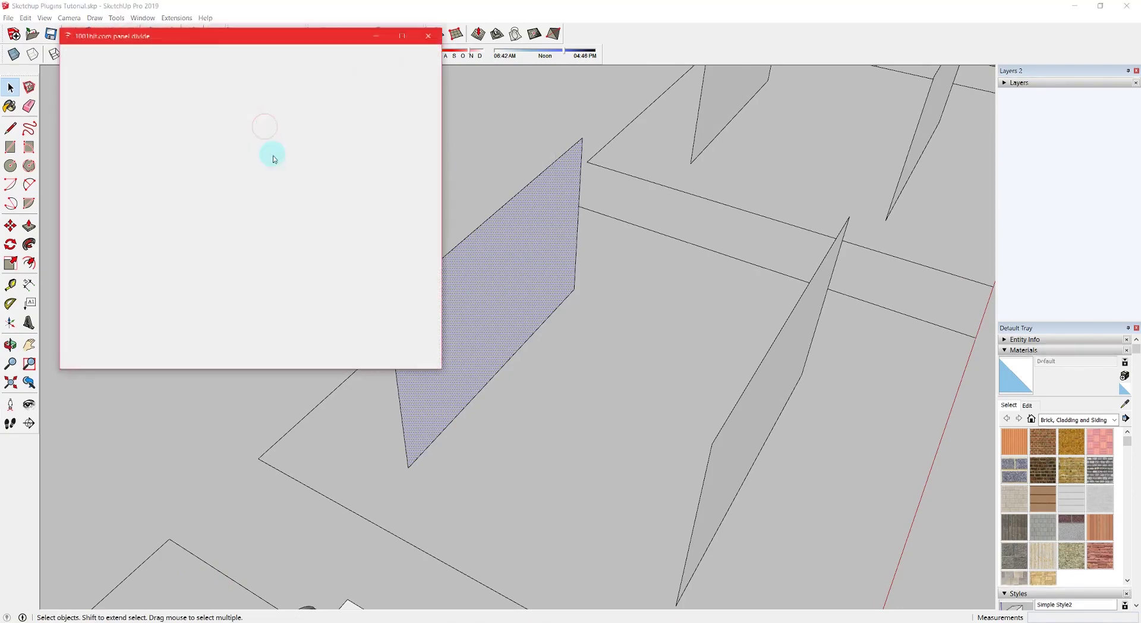
left_click(430, 36)
left_click(260, 125)
left_click(429, 37)
- Convert the selected face into a plain rectangular frame panel with 3 rows and 3 columns, located in the middle of the face
left_click(260, 124)
left_click(226, 222)
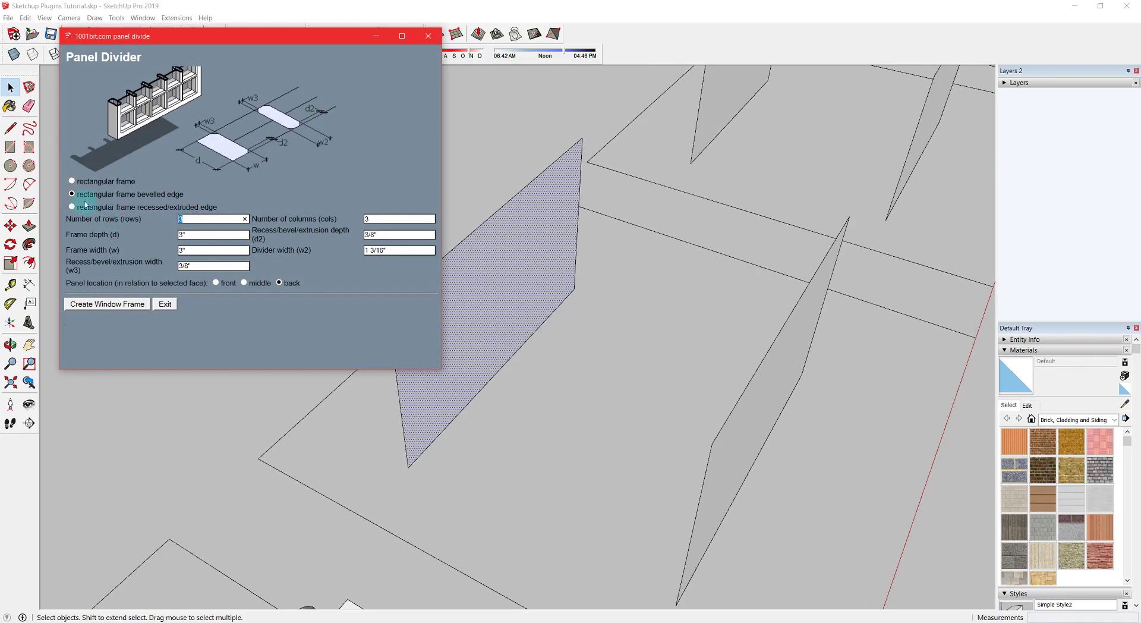
left_click(73, 182)
left_click(72, 195)
left_click(73, 207)
left_click(74, 184)
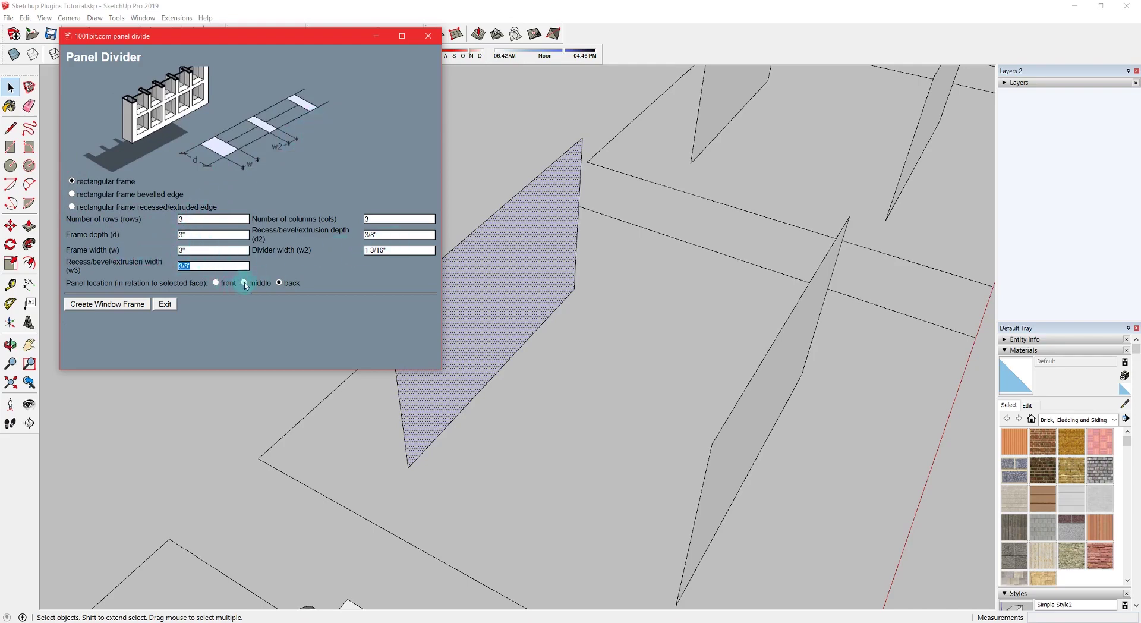
left_click(126, 310)
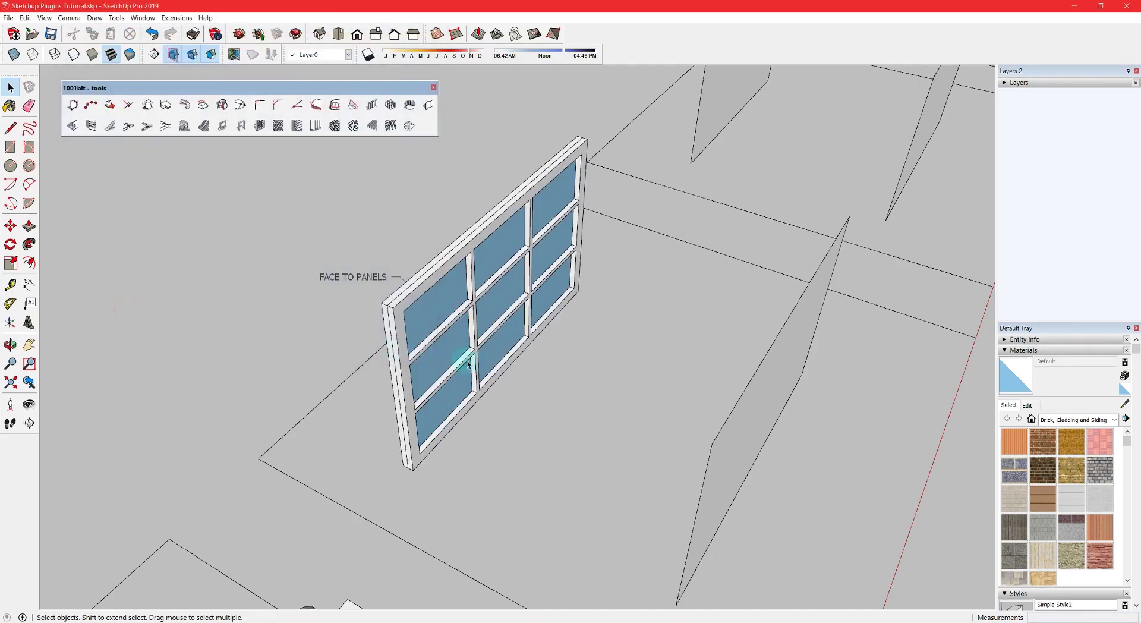
- Convert the front face of the Face to Panels sample into a 3 by 3 panel with a rectangular bevelled-edge frame
scroll(474, 362, "up", 5)
middle_click_drag(473, 362, 441, 255)
scroll(354, 333, "down", 5)
middle_click_drag(355, 334, 433, 318)
scroll(519, 321, "up", 2)
left_click(519, 320)
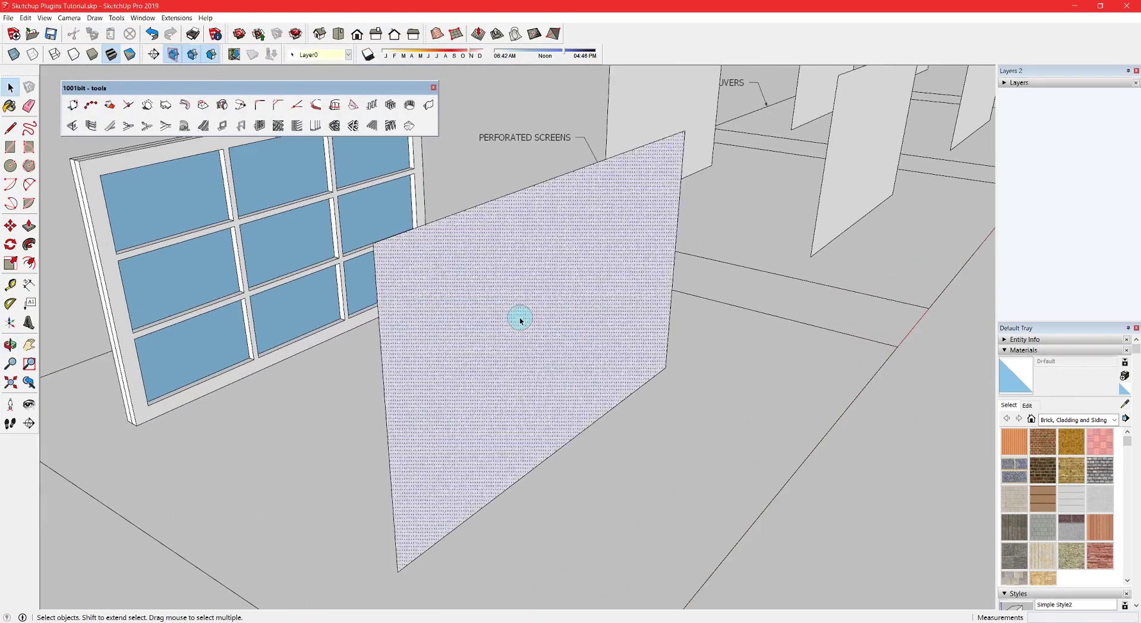
left_click(260, 126)
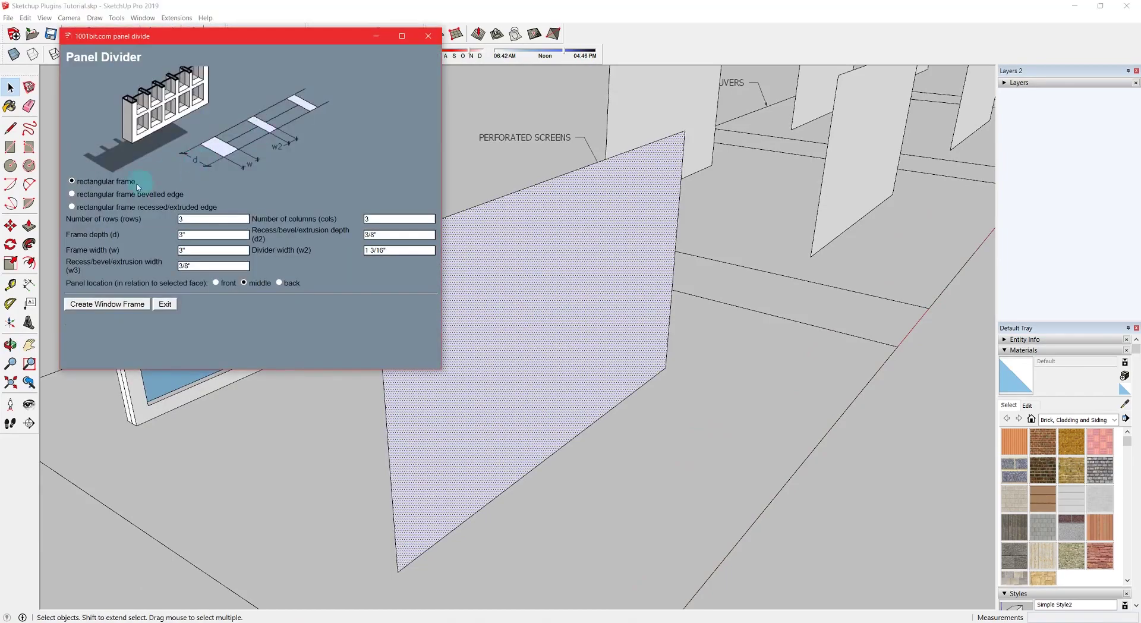
left_click(72, 194)
left_click(101, 304)
scroll(520, 324, "up", 3)
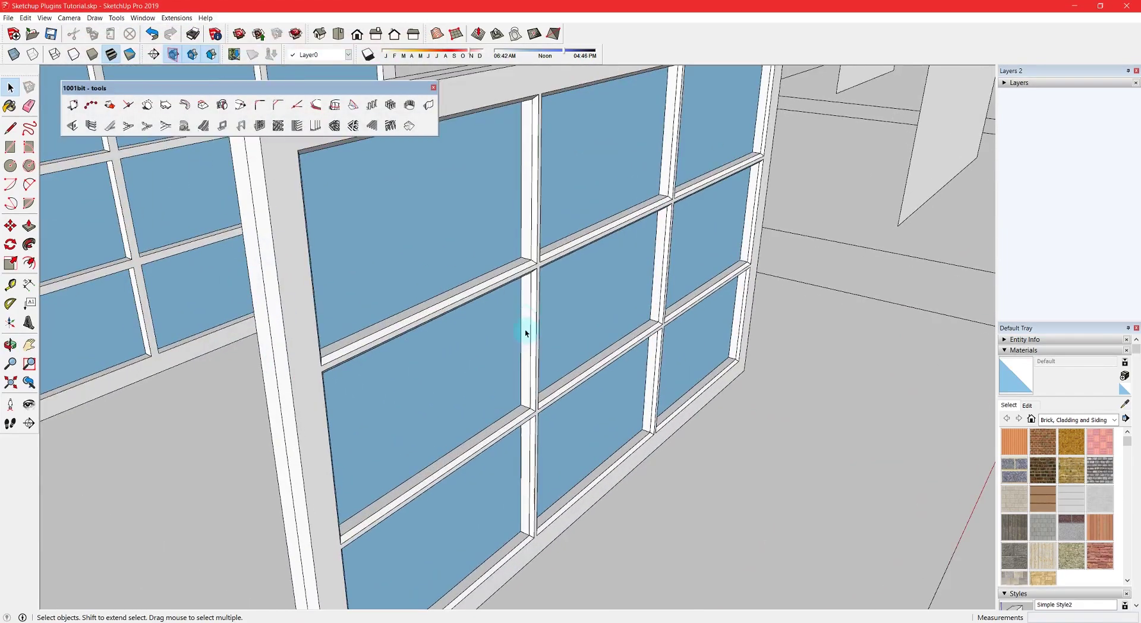
- Delete the original blue face left inside the front bevelled frame panel of the Face to Panels sample
middle_click_drag(519, 323, 240, 282)
double_click(420, 296)
left_click(423, 295)
key("Delete")
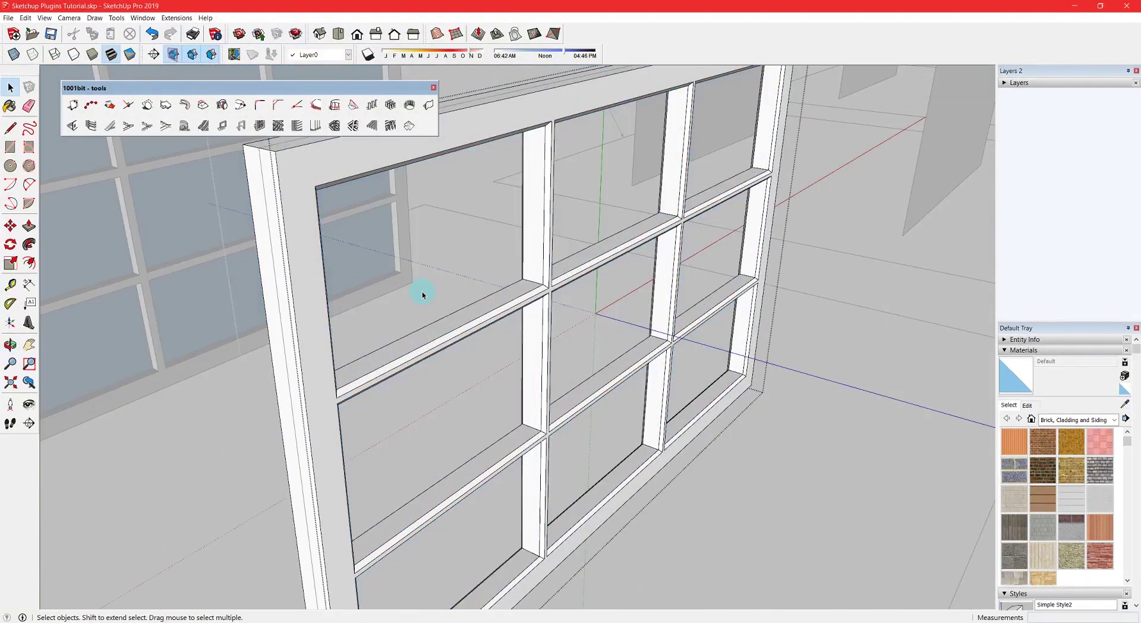
left_click(422, 295)
- Create a 2" thick screen on the rear Perforated Screens face: openings 1 15/16" by 2", column spacing 2", row spacing 1", angle 0, middle
middle_click_drag(423, 295, 366, 364)
scroll(367, 364, "down", 4)
middle_click_drag(683, 277, 621, 406, "shift")
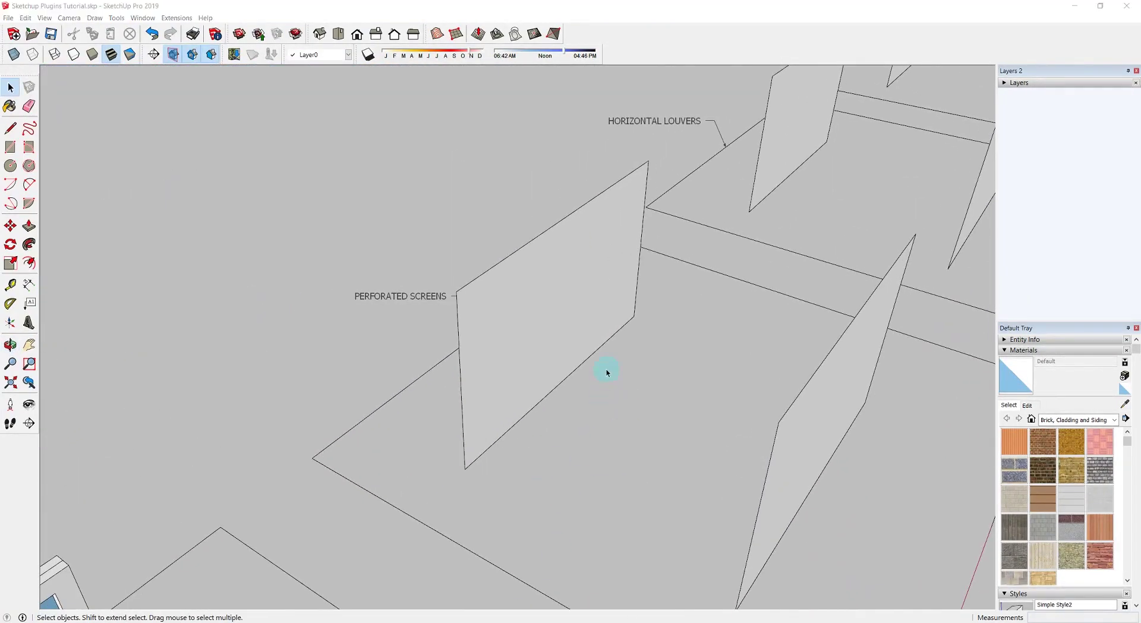
middle_click_drag(604, 369, 497, 347, "shift")
left_click(449, 327)
left_click(279, 126)
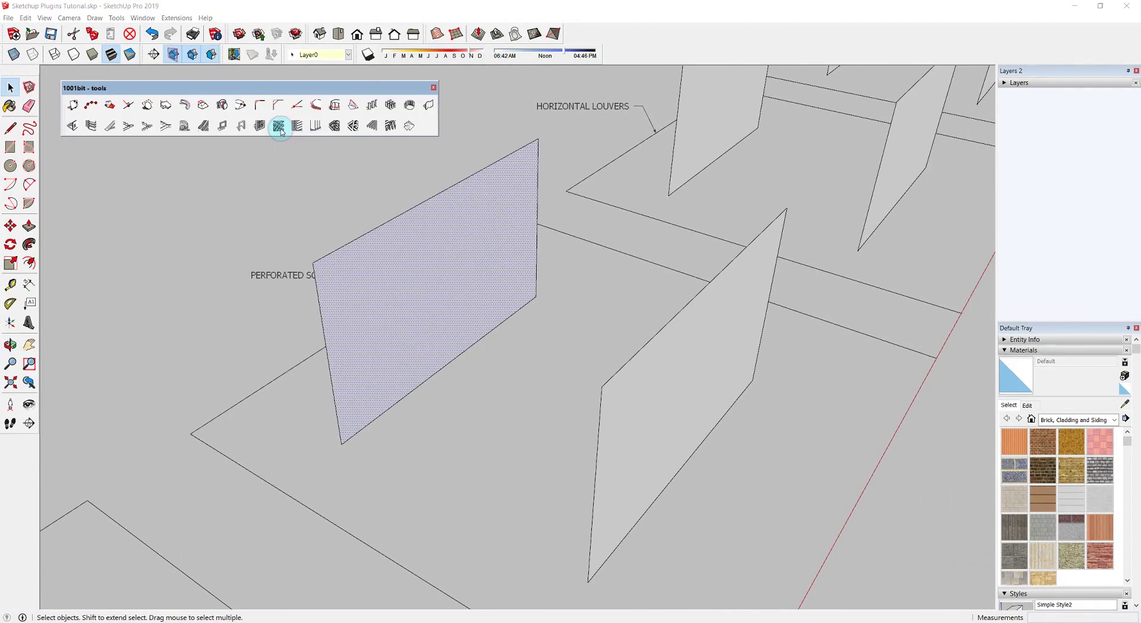
left_click(348, 37)
left_click(312, 127)
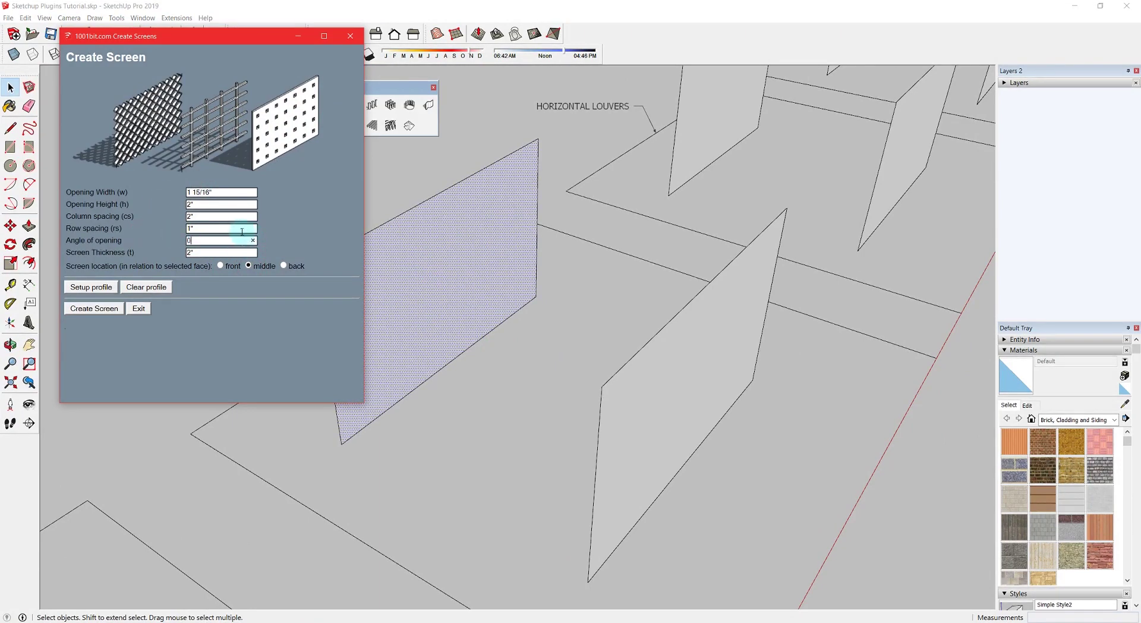
double_click(221, 228)
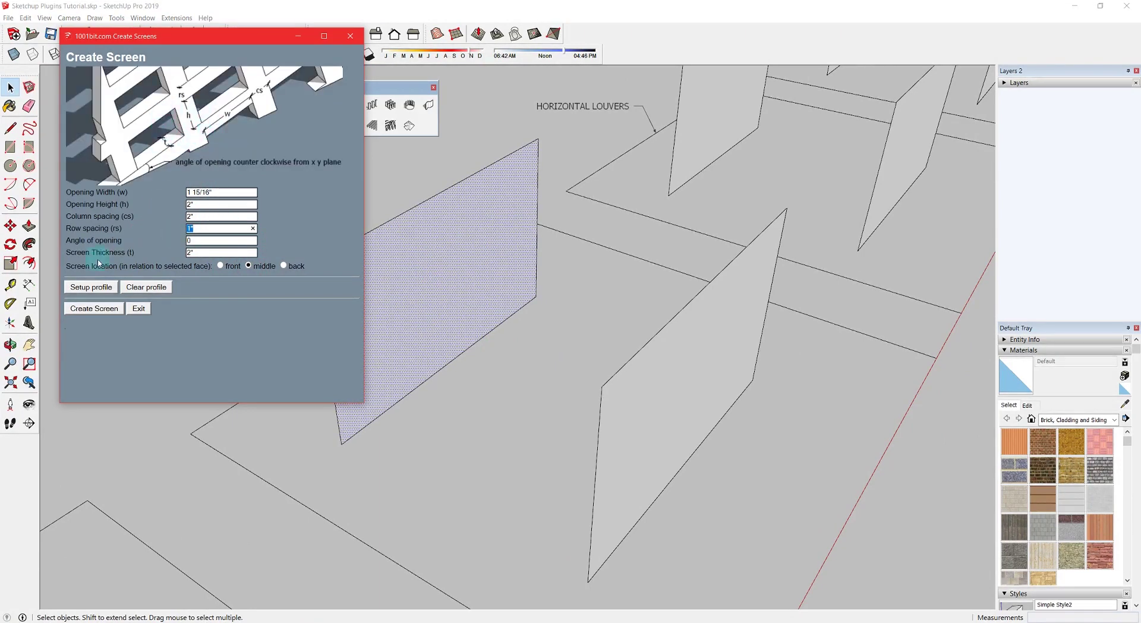
left_click(94, 308)
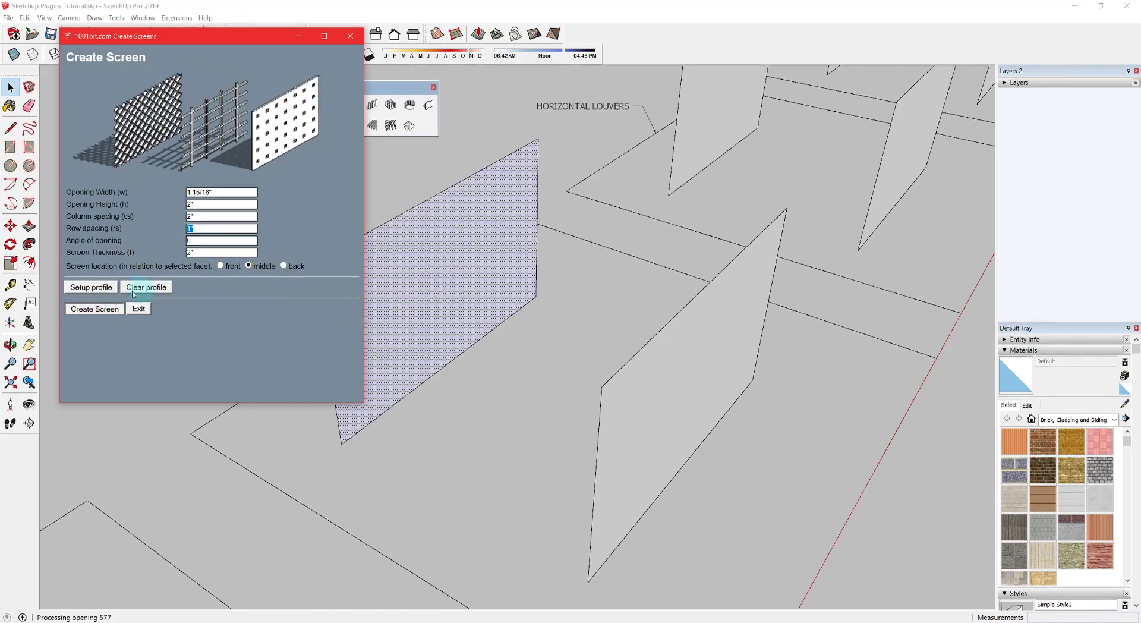
scroll(401, 307, "up", 5)
middle_click_drag(387, 316, 316, 257)
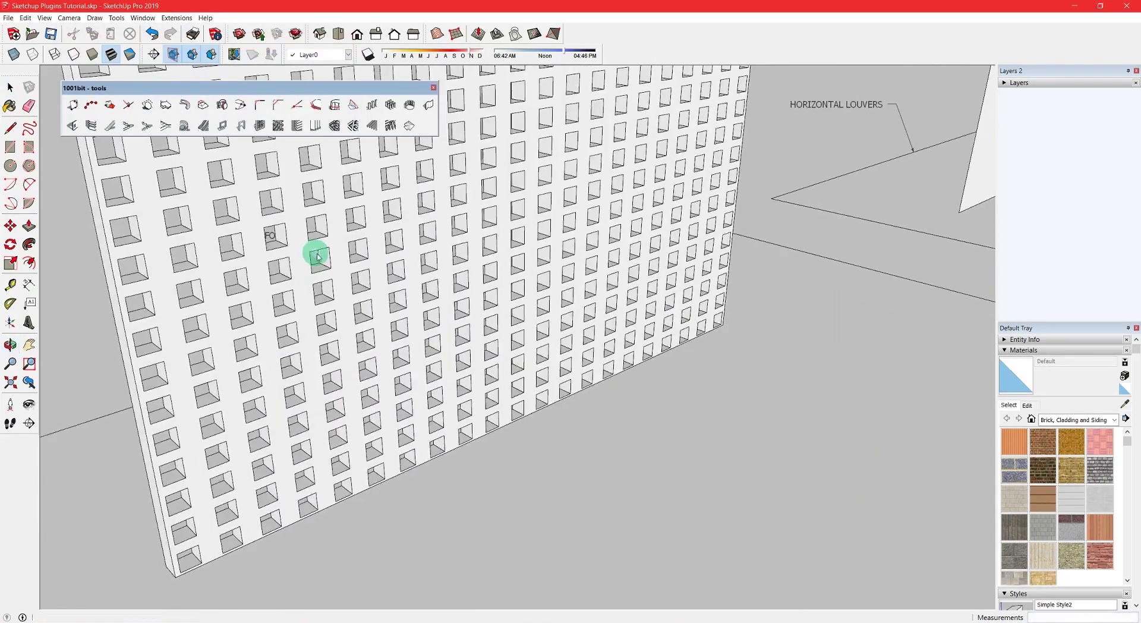
- Create a perforated screen with rotated openings on the front upright face of the Perforated Screens sample
scroll(318, 260, "down", 5)
left_click(482, 302)
scroll(510, 318, "up", 2)
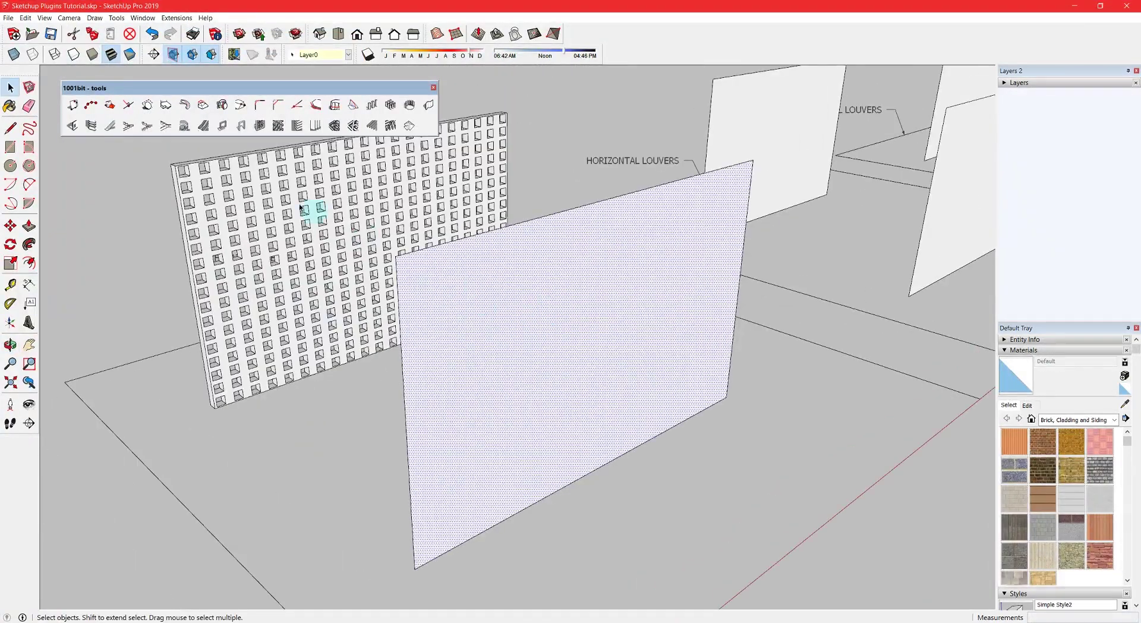
left_click(277, 127)
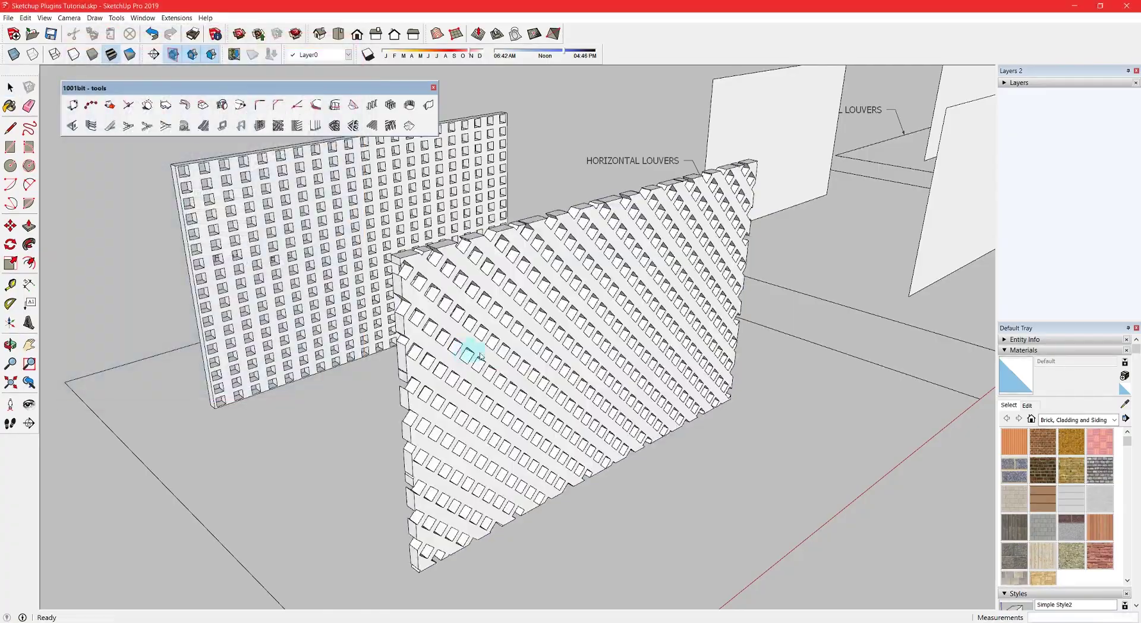
scroll(467, 350, "up", 4)
middle_click_drag(449, 309, 468, 421)
scroll(368, 410, "down", 2)
- Create horizontal louvres on the rear Horizontal Louvers face with depth 5 7/8", thickness 1 3/16", spacing 3 15/16" and a 30 degree angle
scroll(368, 410, "down", 3)
mouse_move(678, 324)
middle_mouse_down("shift")
mouse_move(405, 371)
mouse_move(612, 405)
mouse_move(693, 433)
mouse_move(484, 364)
mouse_move(492, 326)
middle_mouse_up("shift")
scroll(450, 364, "up", 3)
key("space")
left_click(484, 315)
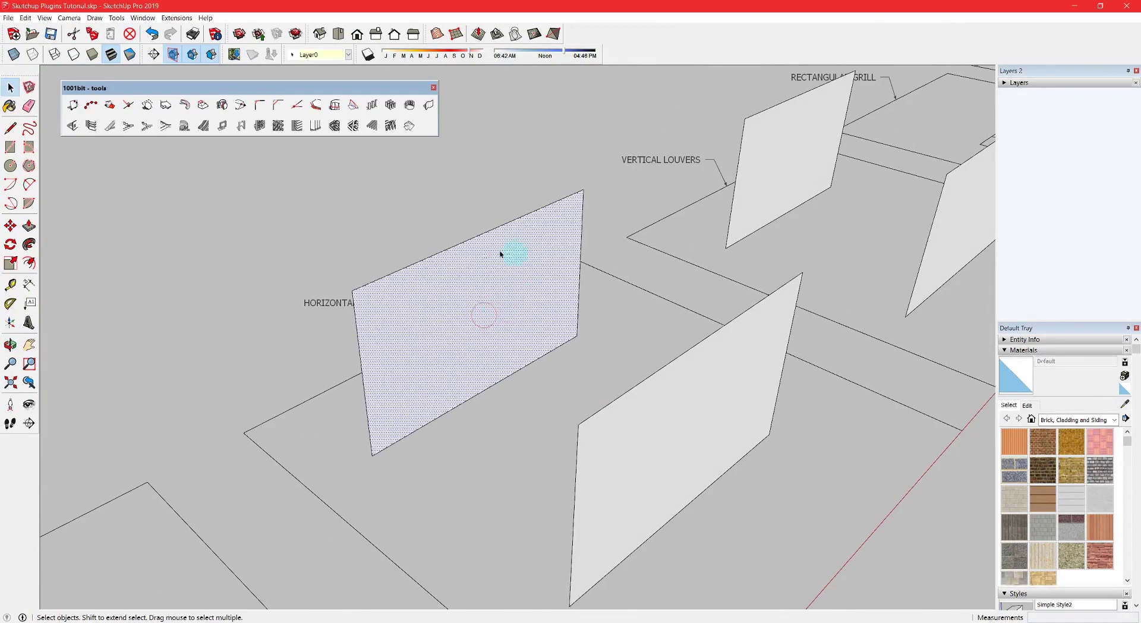
left_click(296, 127)
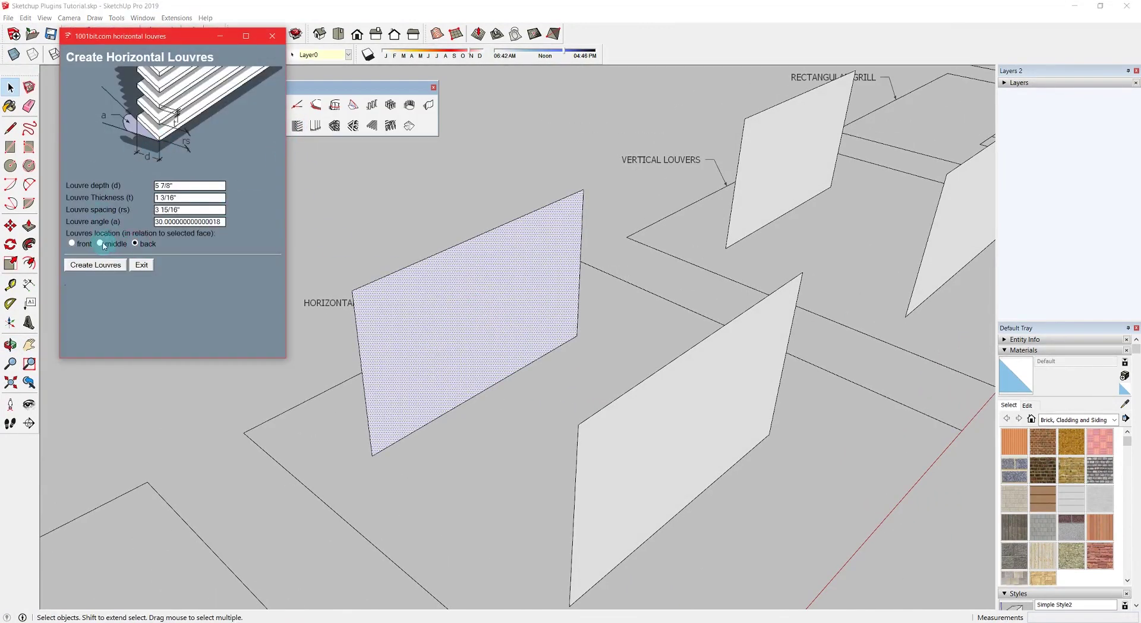
left_click(95, 264)
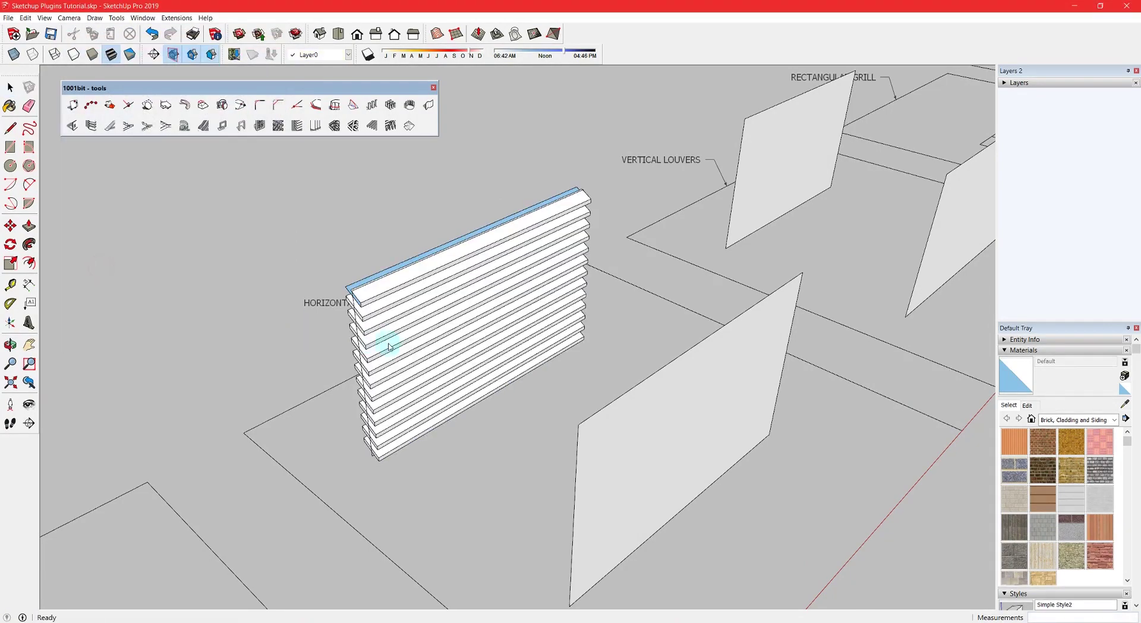
scroll(382, 338, "up", 5)
middle_click_drag(499, 298, 416, 278)
- Create horizontal louvres in the middle of the front Horizontal Louvers face: depth 5 7/8", thickness 1/2", spacing 4", angle 45 degrees
scroll(416, 276, "down", 5)
scroll(696, 369, "up", 3)
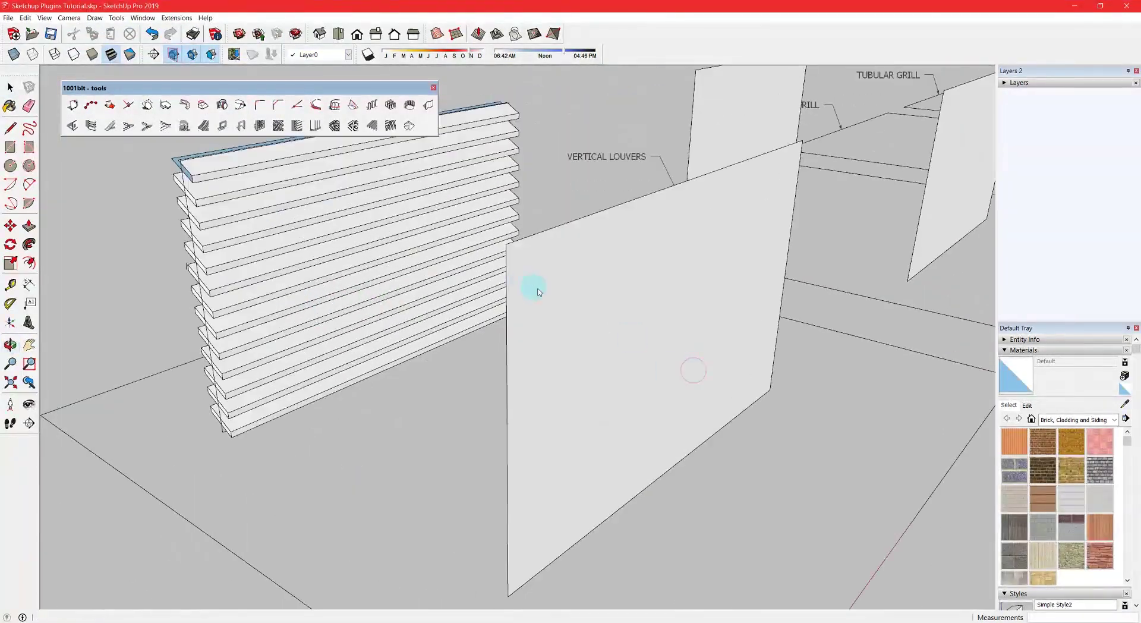
key("space")
left_click(614, 347)
left_click(293, 132)
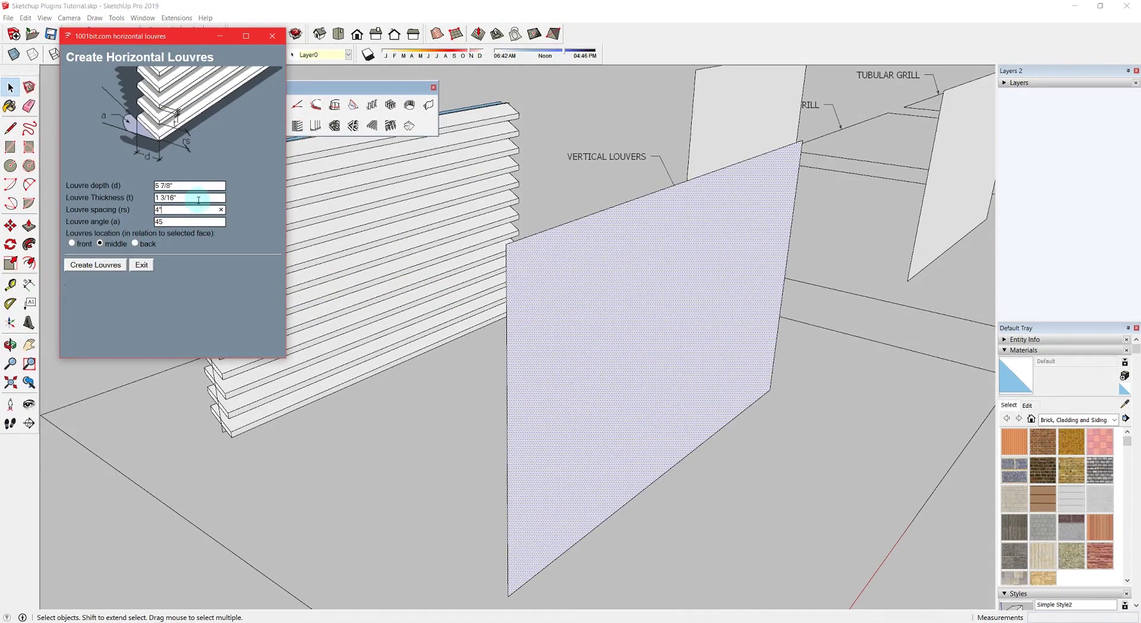
type("1")
left_click(101, 263)
- Measure the thickness of one front horizontal louvre and the vertical spacing to its neighbour
middle_click_drag(484, 365, 333, 244)
middle_click_drag(23, 249, 527, 280)
key("t")
scroll(508, 359, "up", 6)
left_click(515, 377)
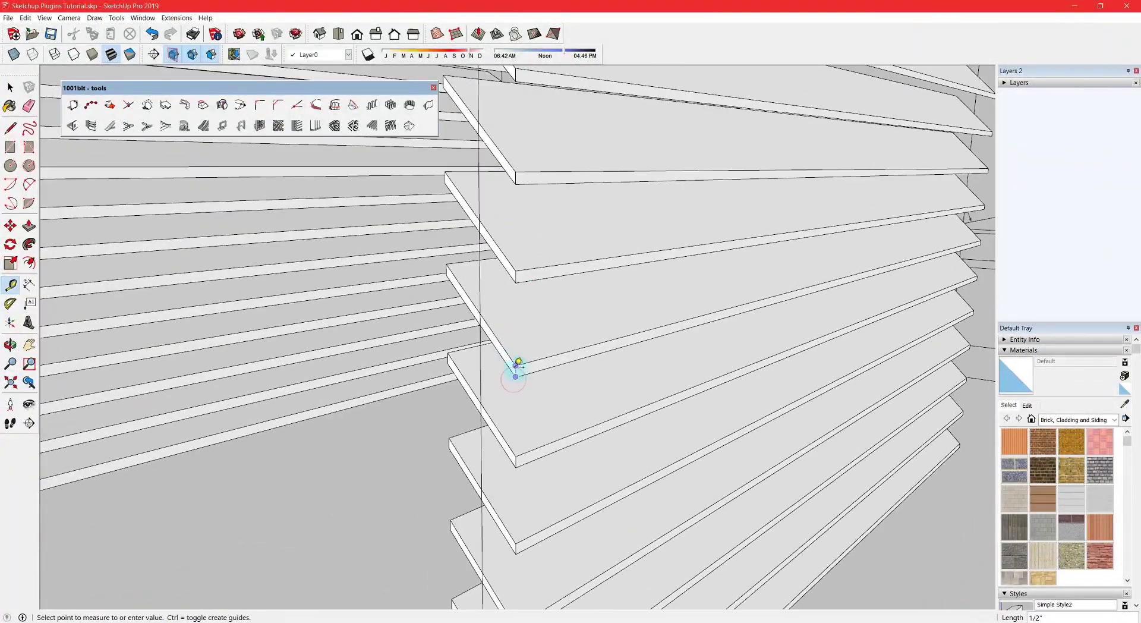
scroll(516, 360, "down", 5)
scroll(516, 361, "up", 8)
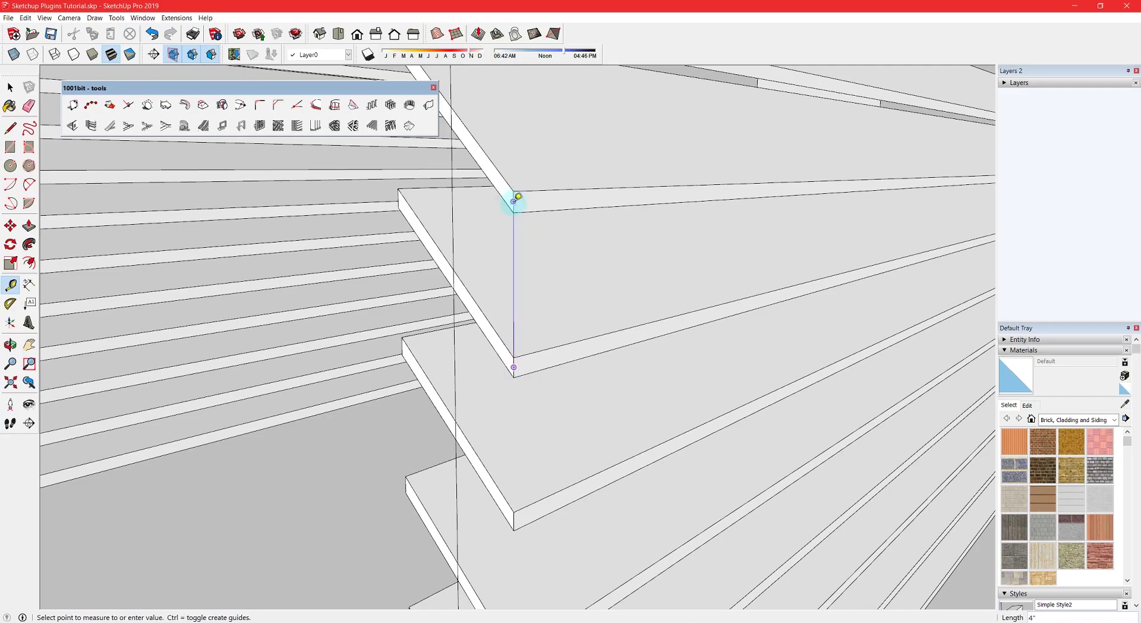
key("space")
- Create vertical louvres on the rear upright face of the Vertical Louvers sample
scroll(374, 292, "down", 8)
middle_click_drag(598, 275, 305, 382, "shift")
middle_click_drag(575, 303, 553, 418)
scroll(418, 377, "up", 2)
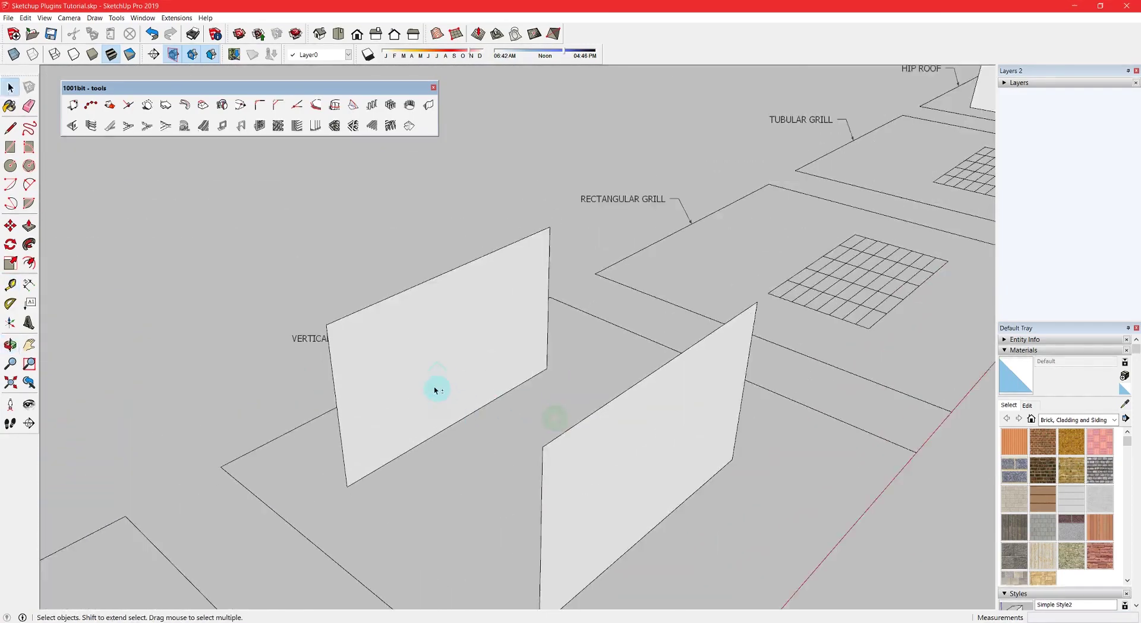
middle_click_drag(417, 377, 373, 302, "shift")
scroll(431, 315, "up", 2)
left_click(431, 315)
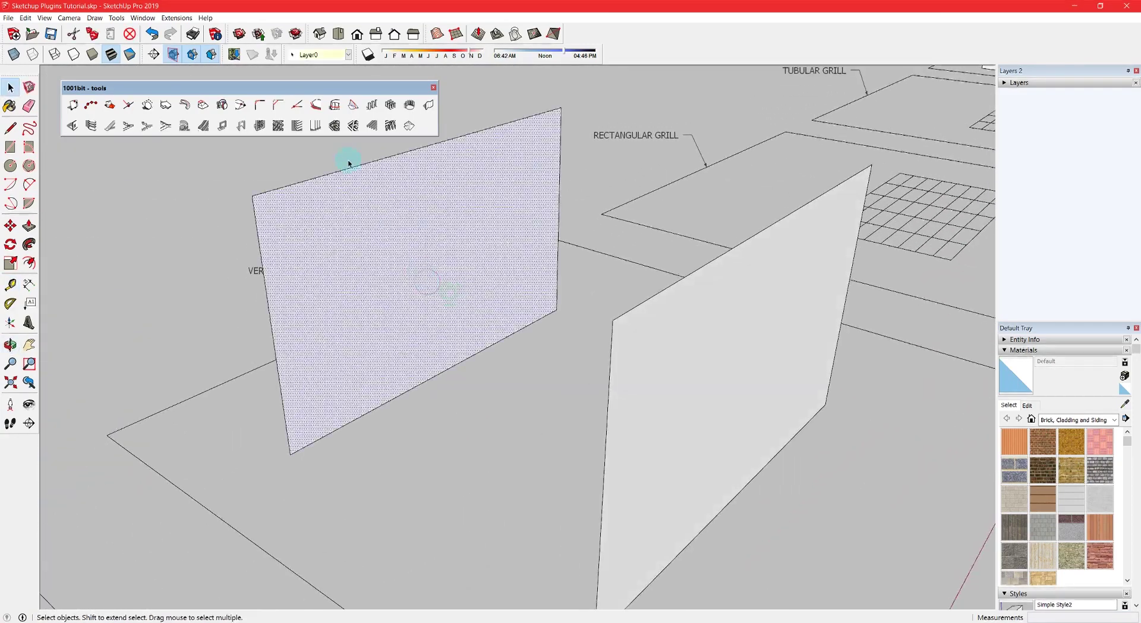
left_click(316, 125)
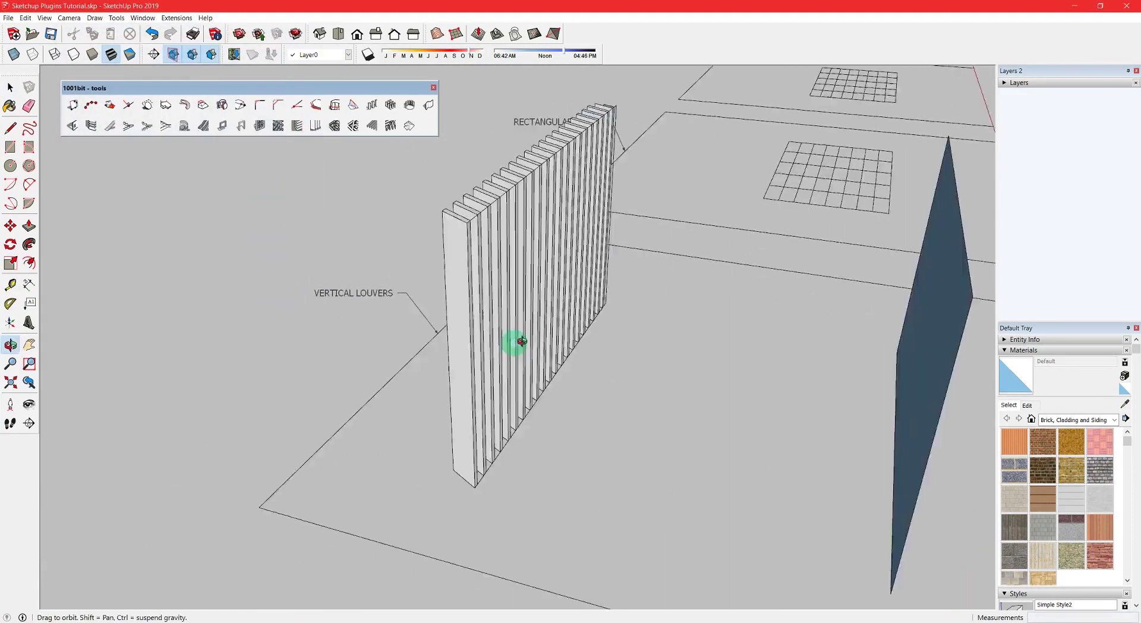
middle_click_drag(512, 338, 400, 338)
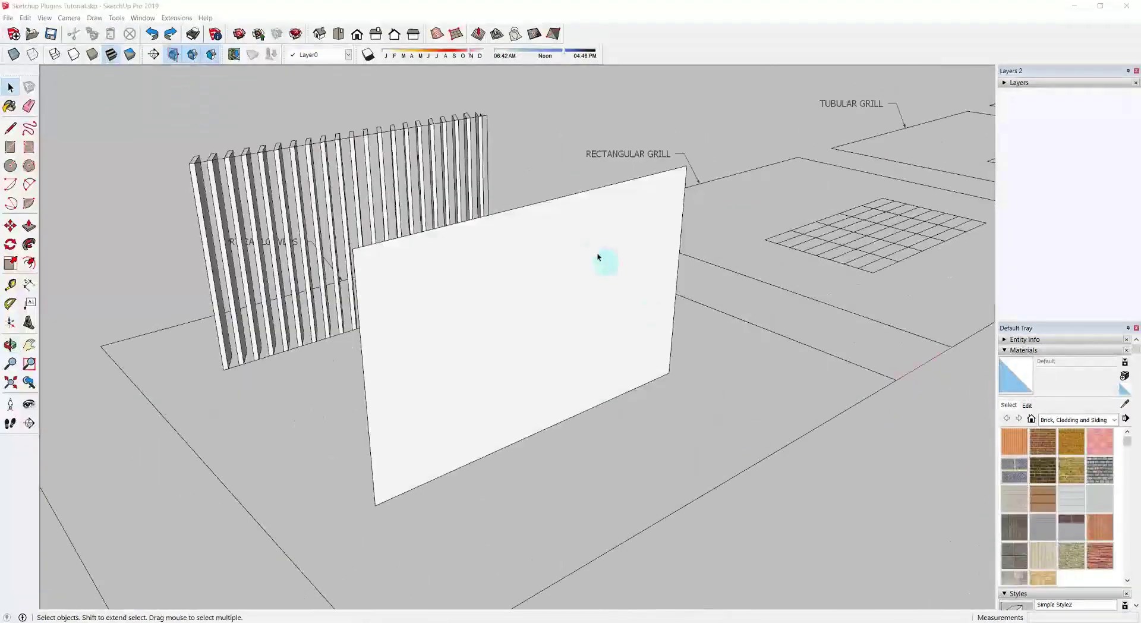
- Create vertical louvres in the middle of the front Vertical Louvers face with depth 3", thickness 2", spacing 6" and a 70 degree angle
left_click(598, 257)
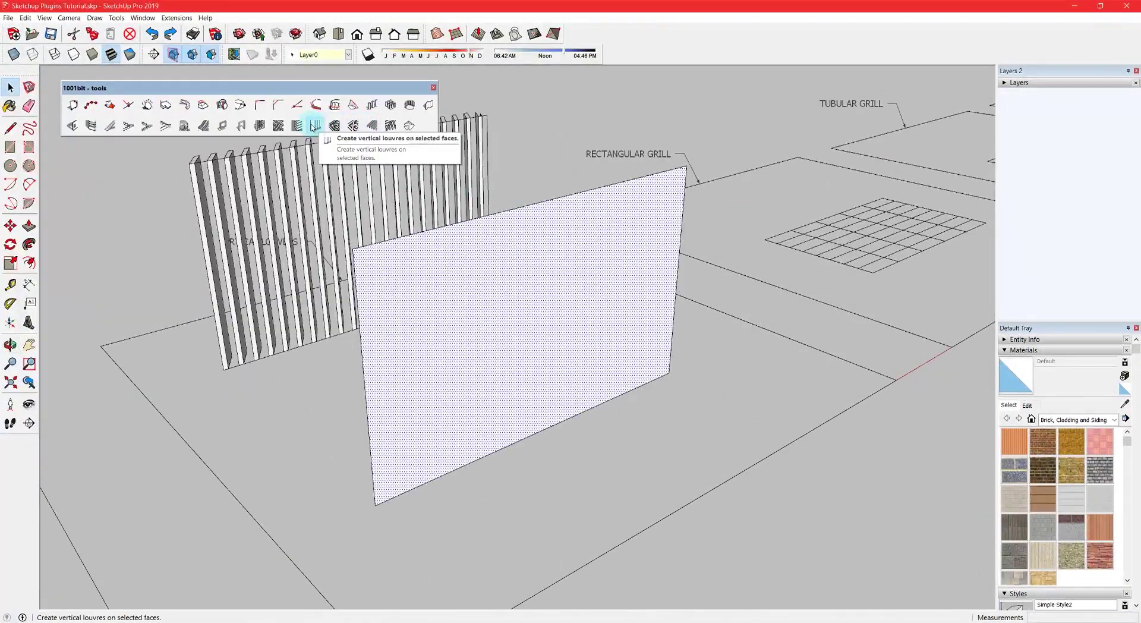
left_click(314, 125)
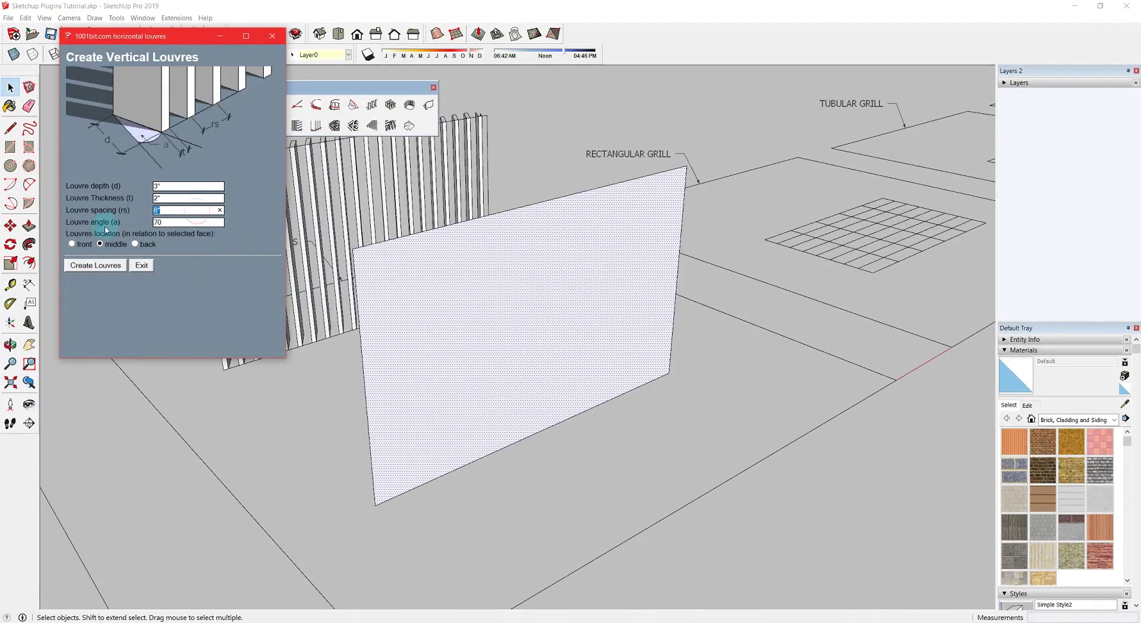
left_click(95, 265)
mouse_move(395, 331)
middle_mouse_down()
mouse_move(586, 337)
mouse_move(380, 453)
mouse_move(366, 260)
mouse_move(376, 324)
middle_mouse_up()
scroll(377, 331, "down", 3)
- Turn the line grid of the Rectangular Grill sample into a grille with a 1" by 1" rectangular section
middle_click_drag(601, 333, 410, 336, "shift")
scroll(489, 308, "up", 3)
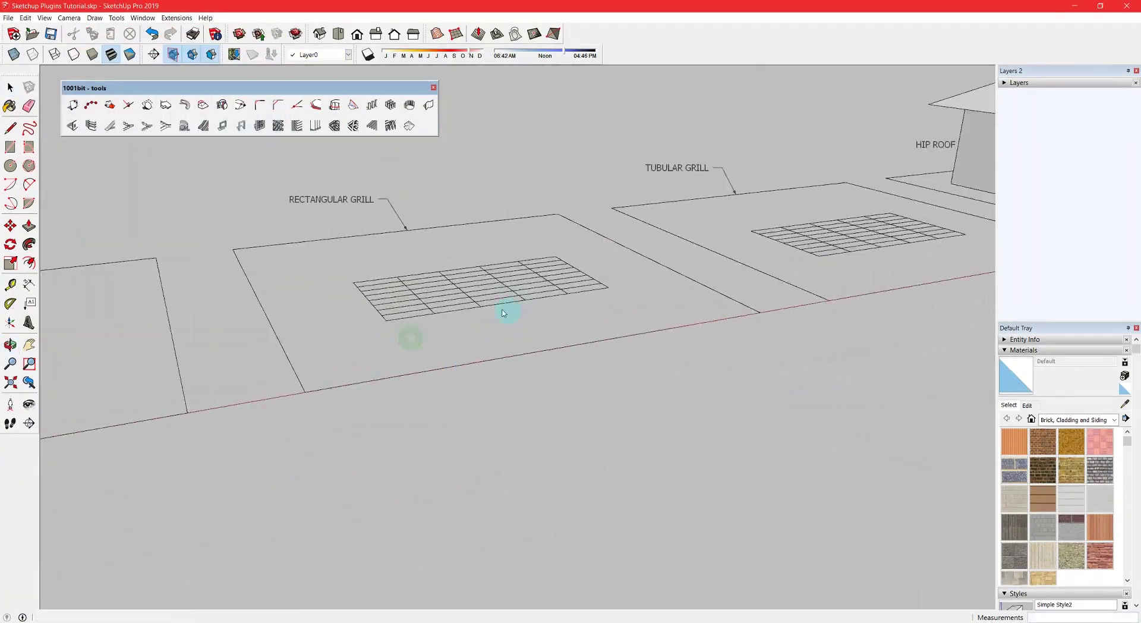
middle_click_drag(490, 308, 535, 355)
scroll(535, 355, "down", 2)
left_click(604, 388)
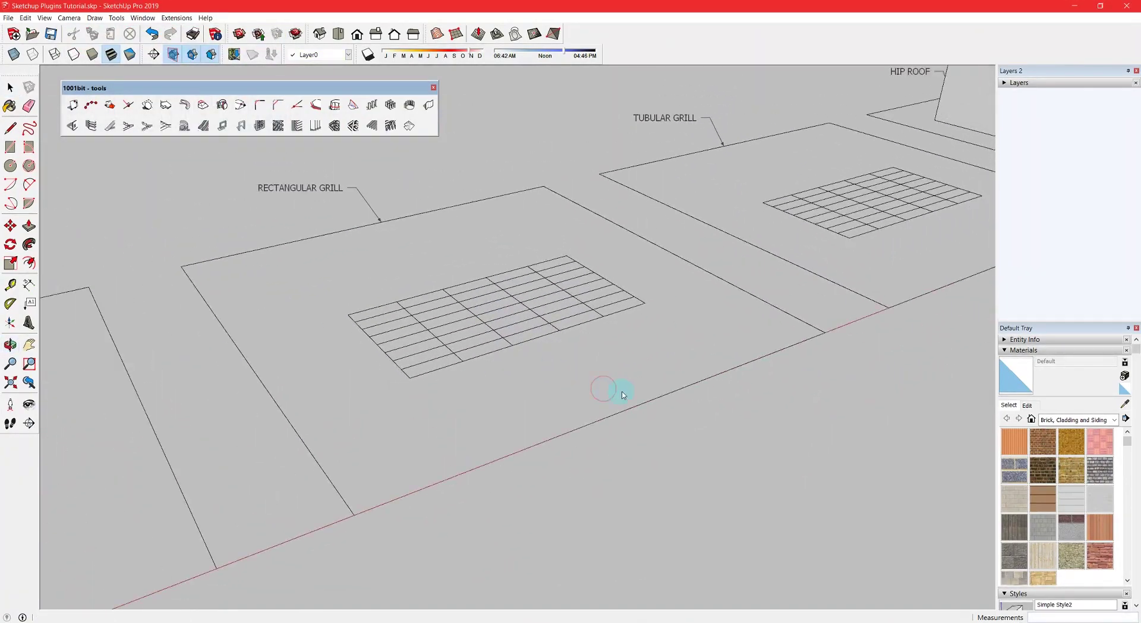
key("space")
left_click(510, 318)
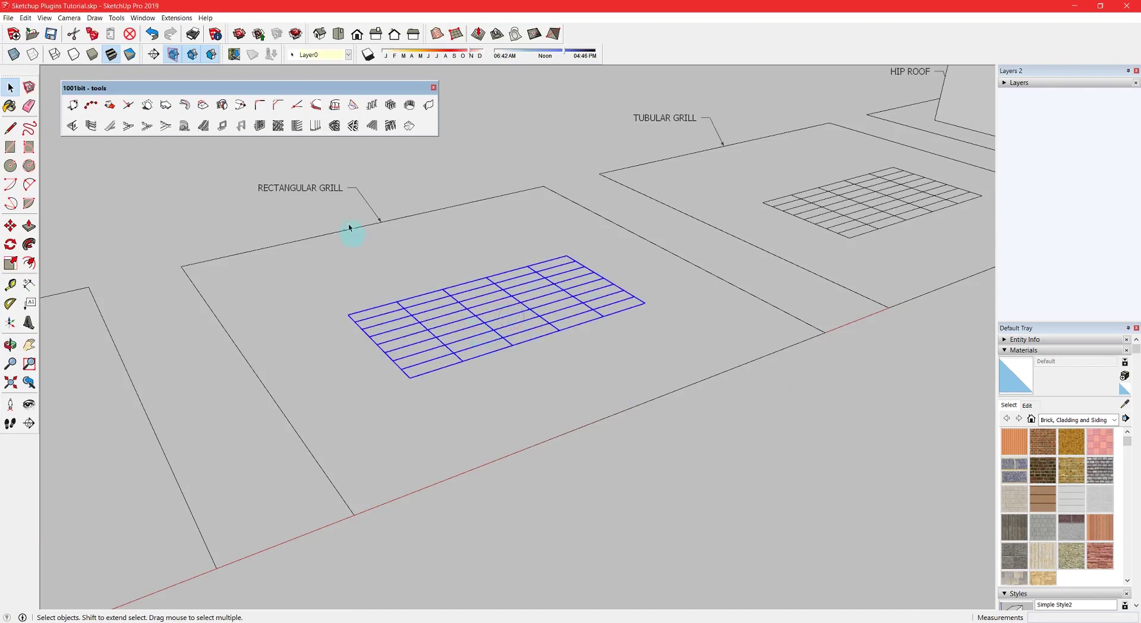
left_click(333, 127)
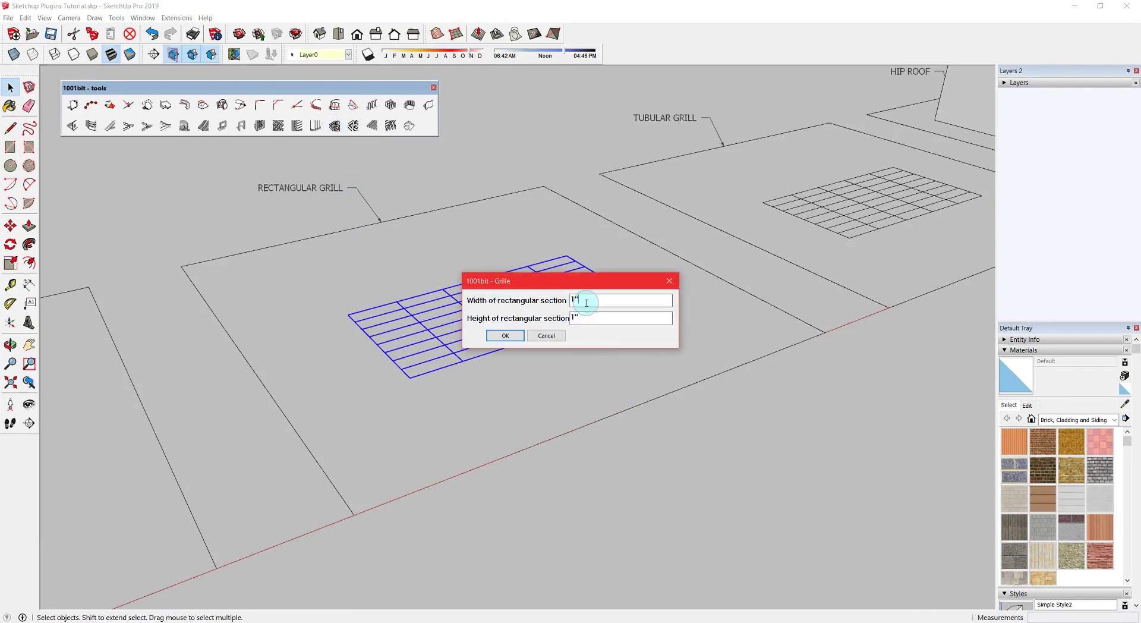
left_click(505, 335)
- Measure the width of a bar on the rectangular grille
scroll(461, 345, "up", 5)
key("t")
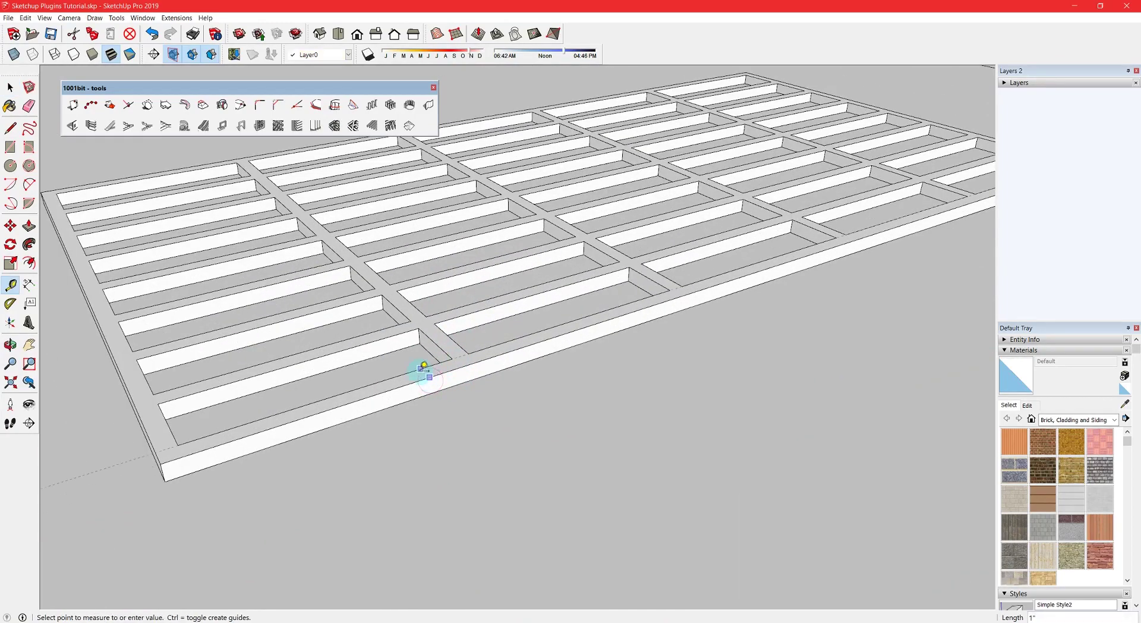
key("space")
- Turn the line grid of the Tubular Grill sample into a grille of round bars
scroll(415, 373, "down", 3)
scroll(415, 373, "down", 5)
scroll(601, 323, "up", 6)
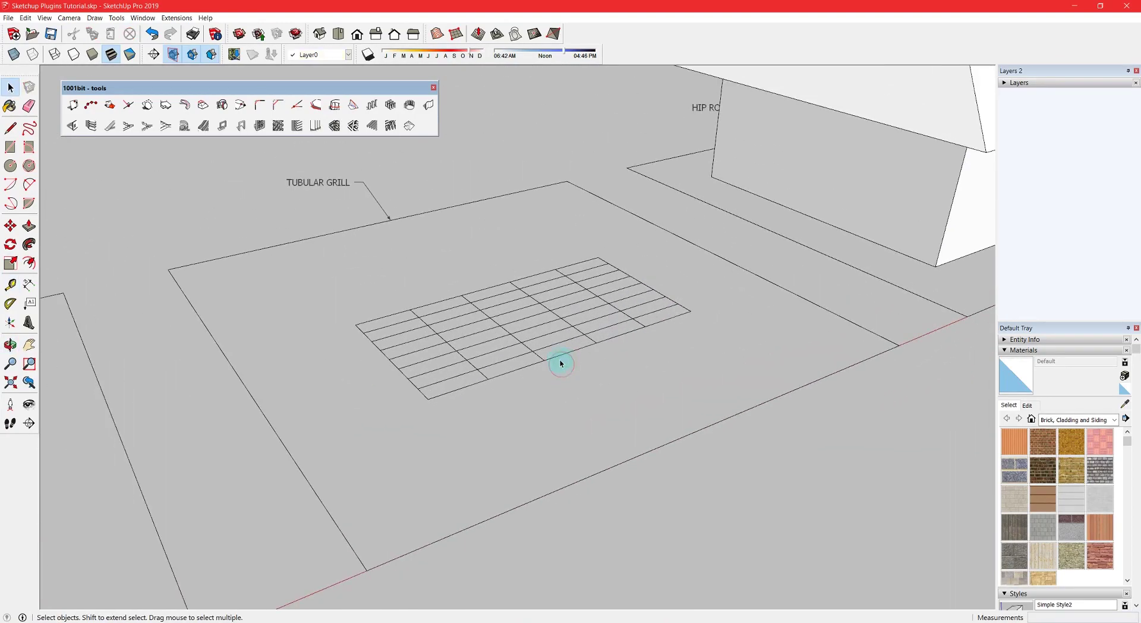
left_click(559, 357)
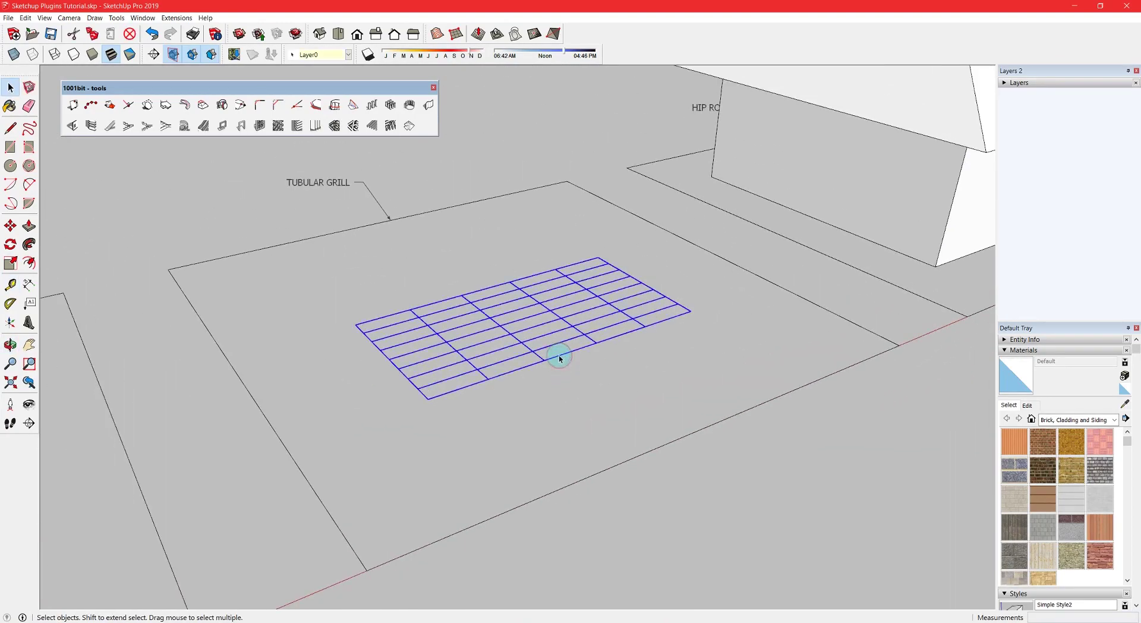
left_click(354, 126)
left_click(538, 325)
scroll(612, 339, "up", 5)
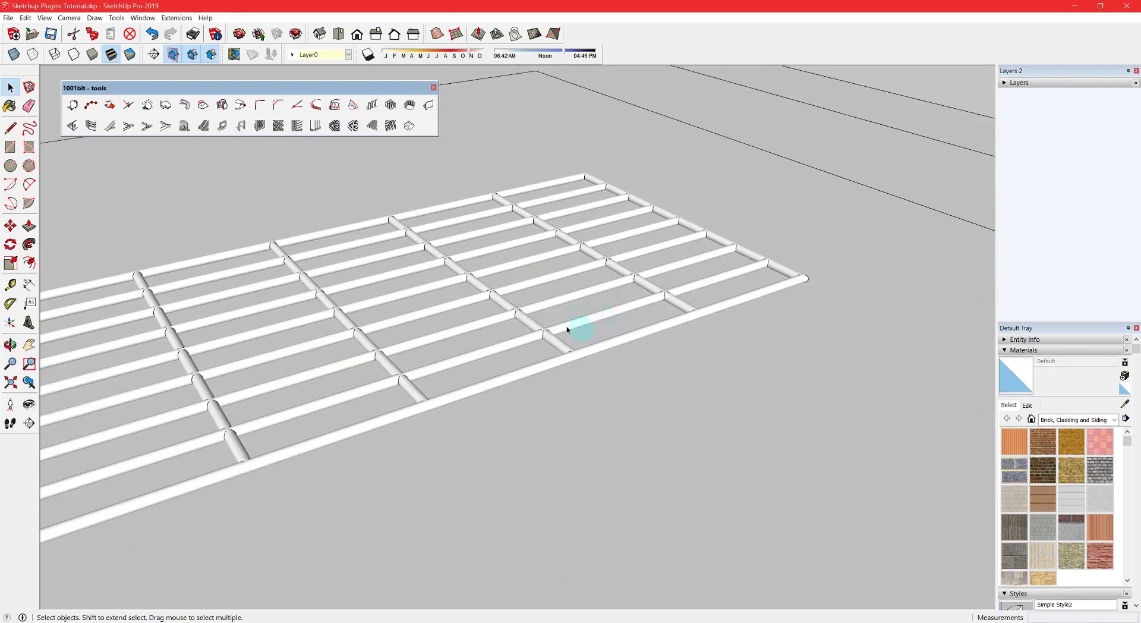
middle_click_drag(517, 329, 563, 306)
- Create a hip roof with a 45 degree pitch and a 1' overhang on the top face of the Hip Roof block
scroll(456, 331, "down", 2)
middle_click_drag(630, 285, 492, 362)
left_click(553, 259)
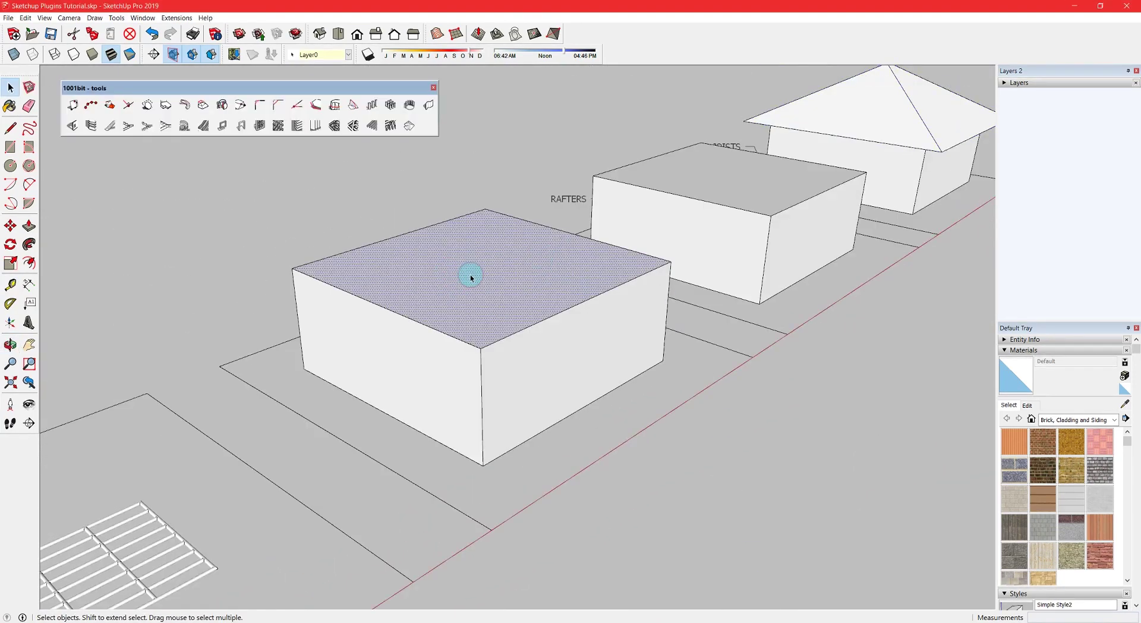
double_click(471, 278)
left_click(409, 127)
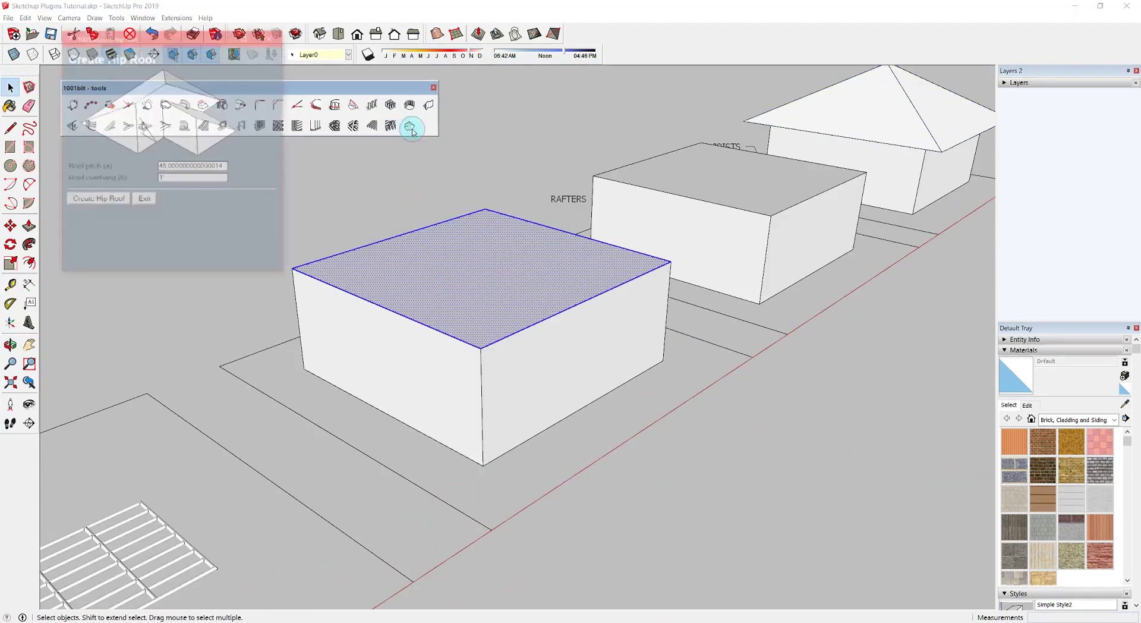
key("Tab")
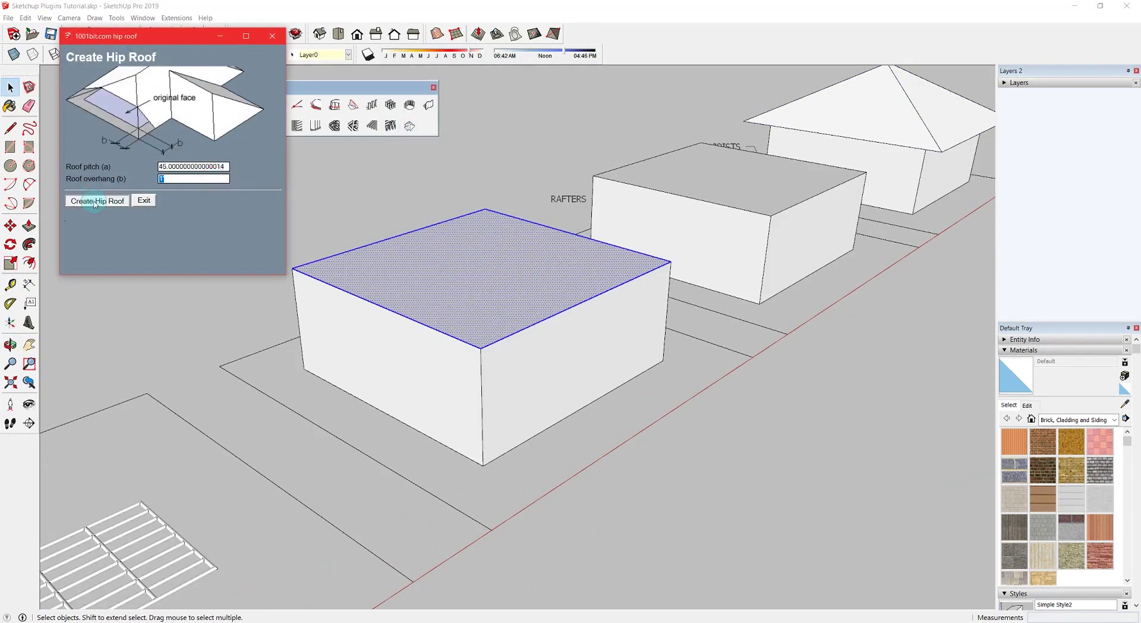
left_click(96, 203)
- Copy the new hip roof about 13' 10 3/4" across onto the neighbouring block of the Rafters sample
middle_click_drag(547, 242, 374, 247)
left_click(382, 301)
scroll(381, 332, "down", 1)
key("m")
scroll(421, 353, "down", 1)
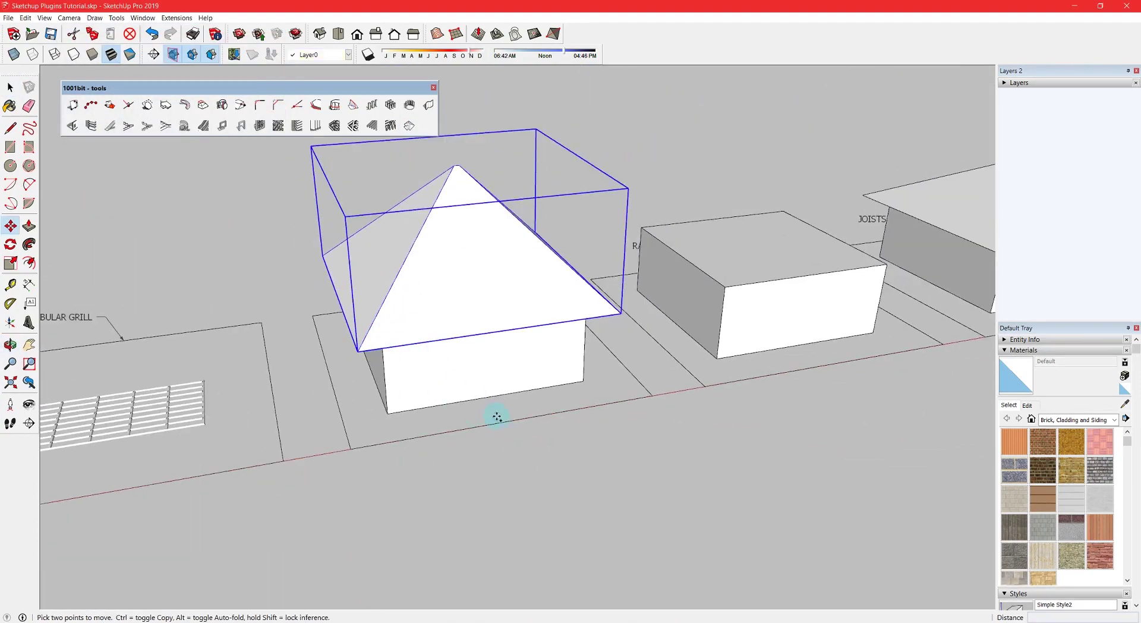
left_click(497, 418)
key("ctrl")
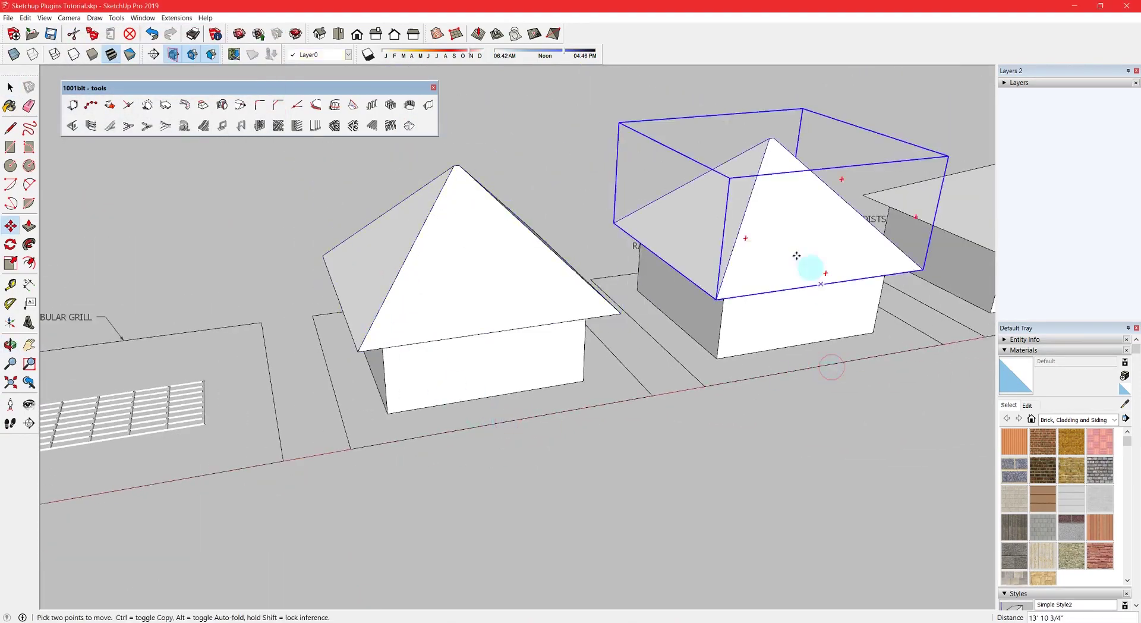
- Create rafters with battens/purlins on the selected faces of the hip roof on the Rafters block
middle_click_drag(773, 254, 755, 357)
scroll(707, 297, "up", 2)
key("space")
double_click(700, 293)
double_click(623, 257)
left_click(600, 218)
left_click(529, 227, "shift")
middle_click_drag(517, 235, 816, 277)
left_click(555, 264, "shift")
middle_click_drag(640, 381, 486, 169)
left_click(391, 126)
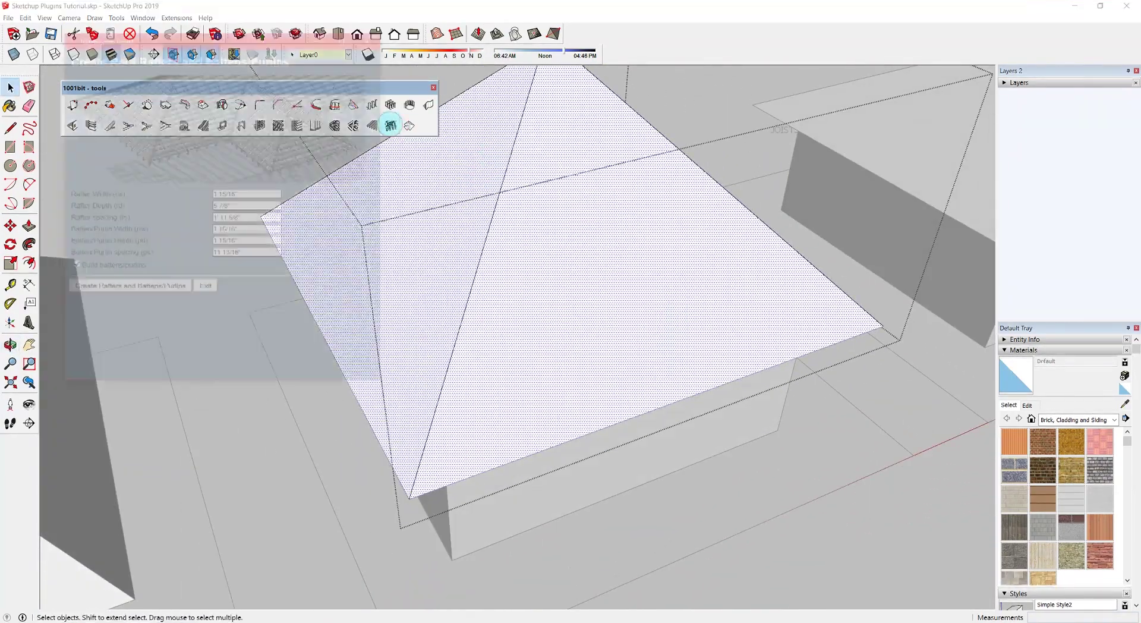
left_click(122, 288)
middle_click_drag(373, 321, 334, 285)
left_click(558, 276)
- Try roof rafters 1" wide, 2" deep and 6" apart on a single hip roof face of the Joists block
scroll(726, 267, "up", 2)
middle_click_drag(726, 267, 517, 304)
scroll(467, 265, "down", 2)
left_click(497, 267)
double_click(505, 229)
scroll(504, 227, "up", 2)
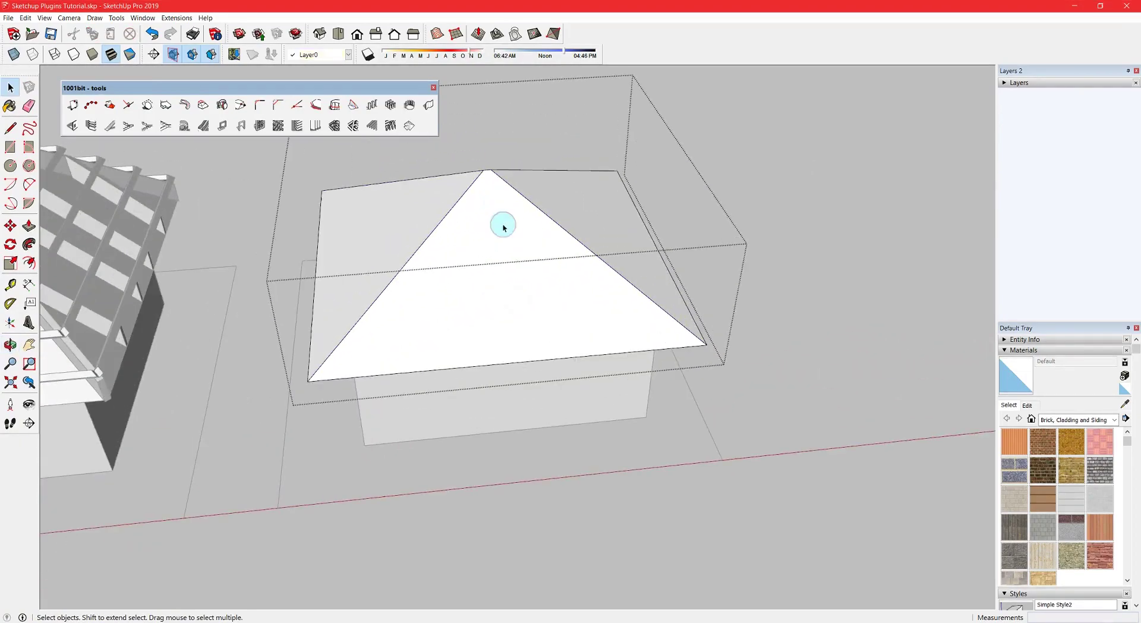
scroll(505, 228, "up", 2)
left_click(483, 201)
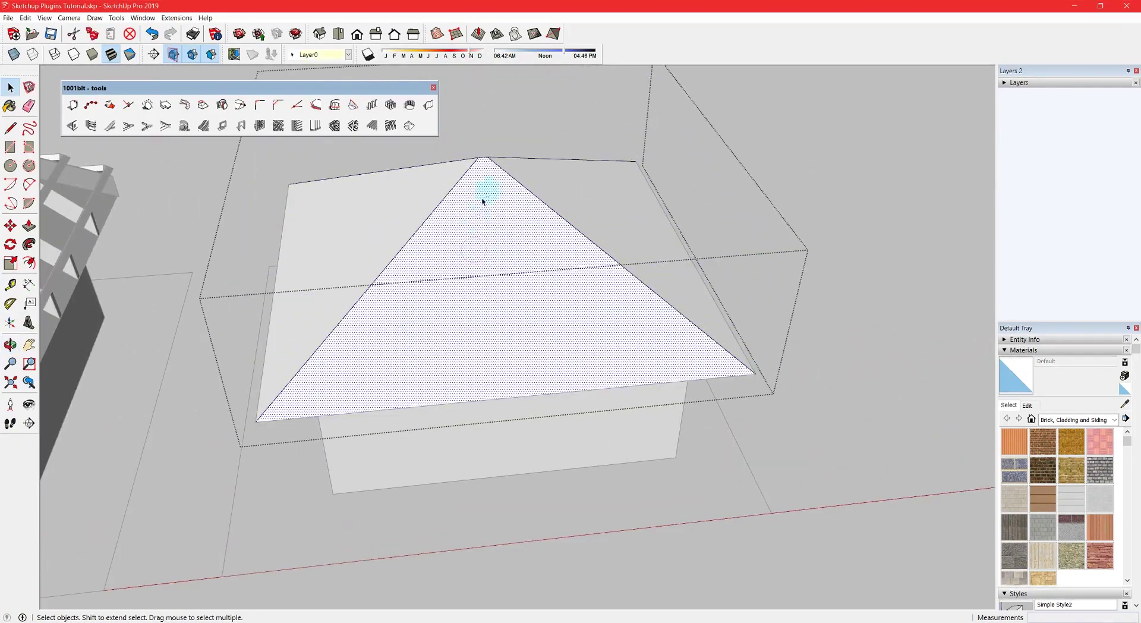
left_click(374, 127)
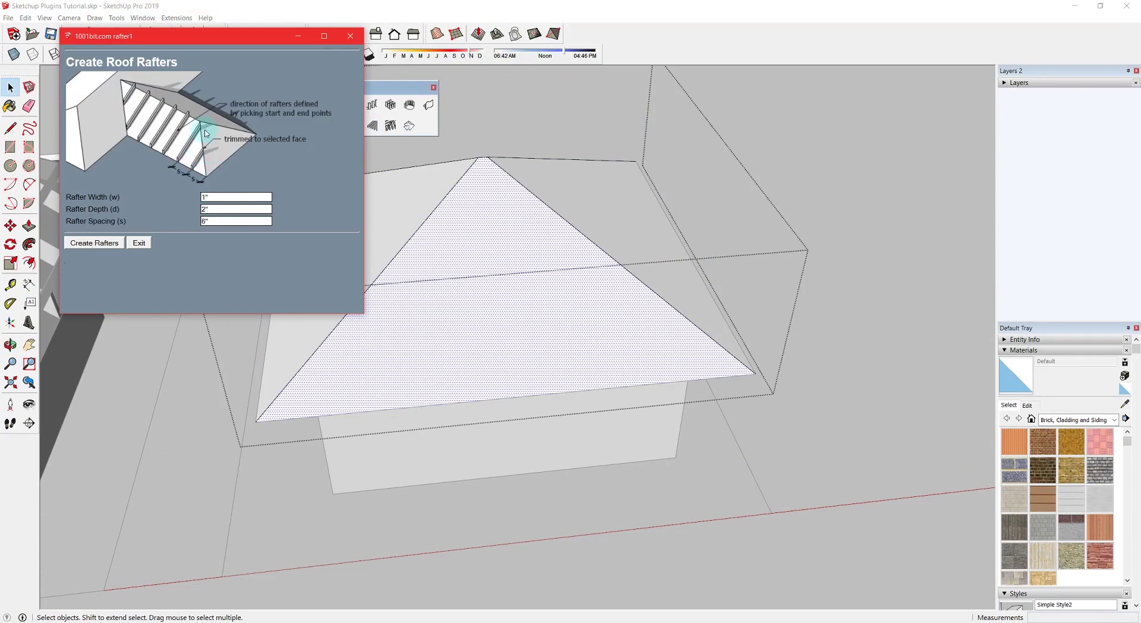
left_click(108, 239)
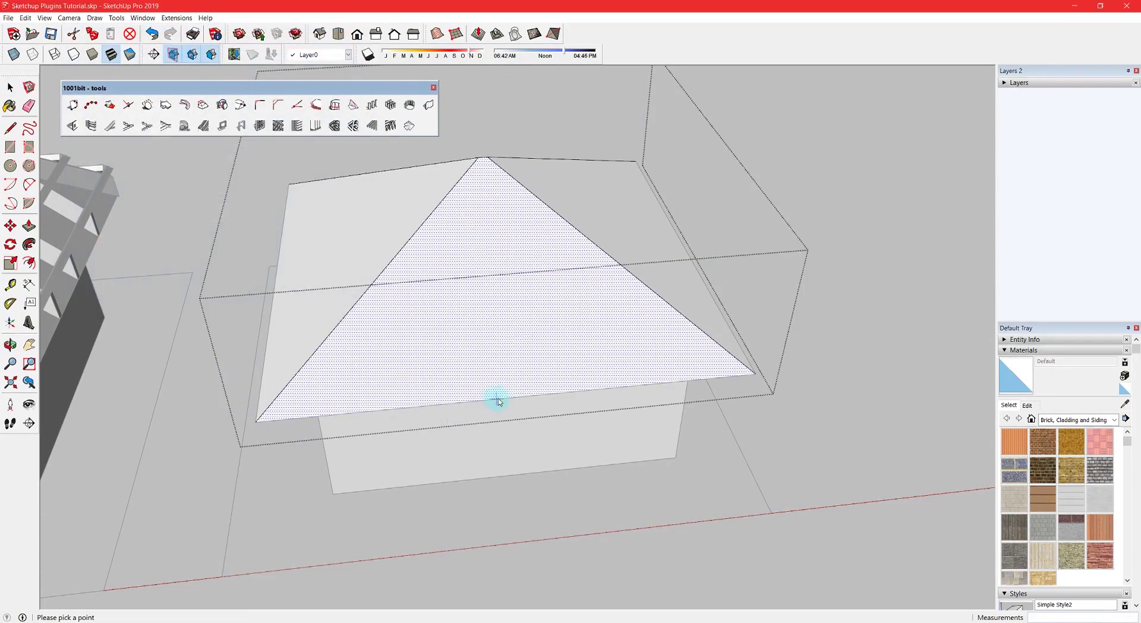
left_click(483, 158)
scroll(484, 158, "up", 3)
scroll(478, 178, "down", 3)
left_click(474, 254)
middle_click_drag(473, 254, 660, 227)
scroll(660, 227, "down", 2)
key("ctrl+z")
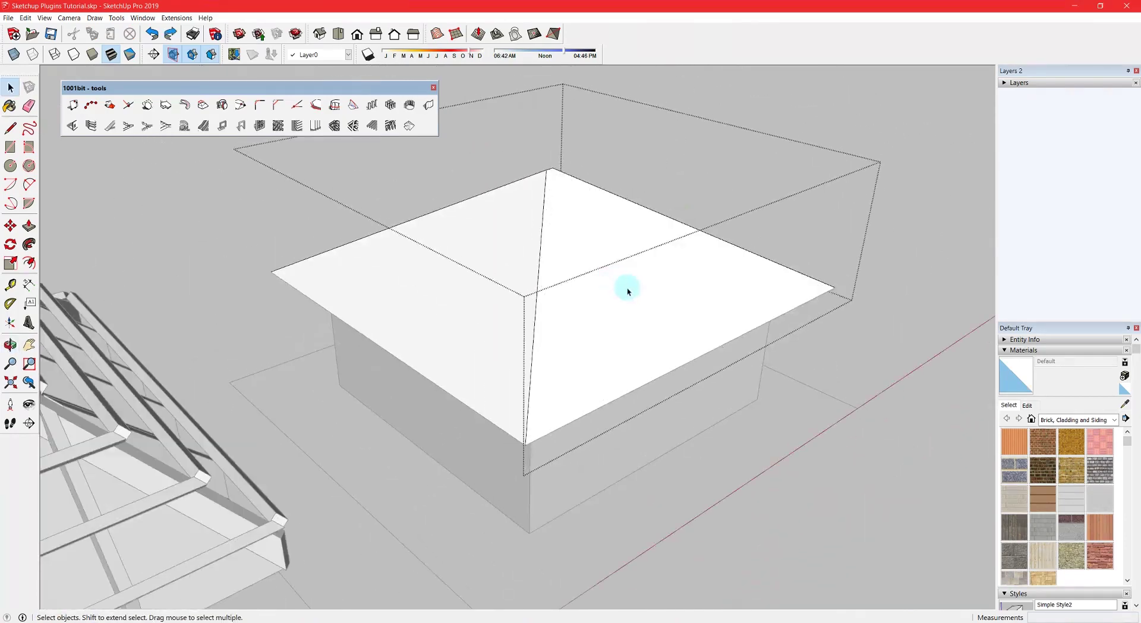
- Try rafters on the Joists block's roof face again, directed from its lower corner to the opposite hip edge
middle_click_drag(622, 288, 555, 289)
left_click(554, 290)
left_click(372, 126)
left_click(95, 243)
left_click(491, 437)
left_click(681, 240)
mouse_move(624, 291)
middle_mouse_down()
mouse_move(409, 266)
mouse_move(637, 290)
middle_mouse_up()
key("ctrl+z")
- Remove the hip roof from the Joists block and select the block's flat top face
left_click(566, 290)
left_click(564, 289)
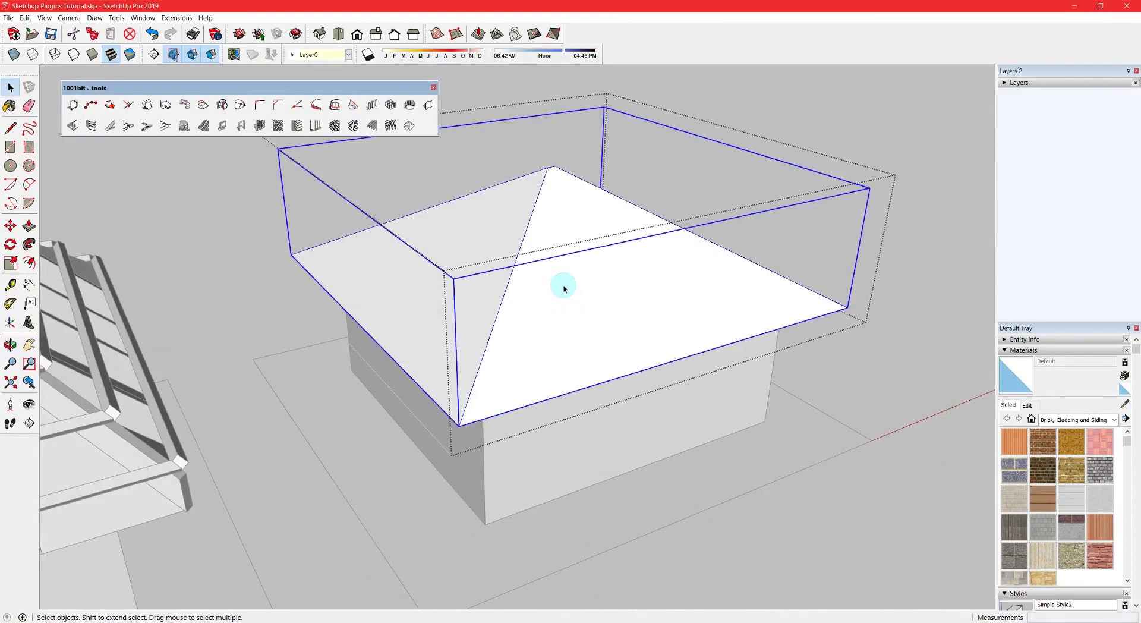
key("ctrl+z")
key("ctrl+z")
key("ctrl+z")
key("ctrl+z")
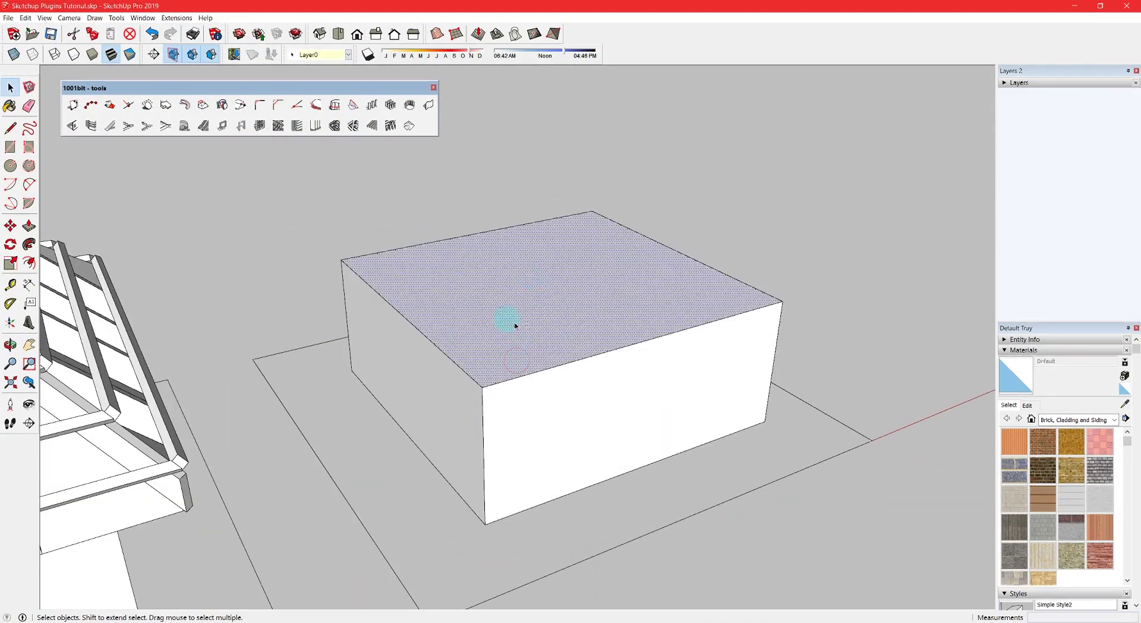
- Create rafters across the block's flat top face, running diagonally between its opposite corners
left_click(372, 125)
left_click(87, 244)
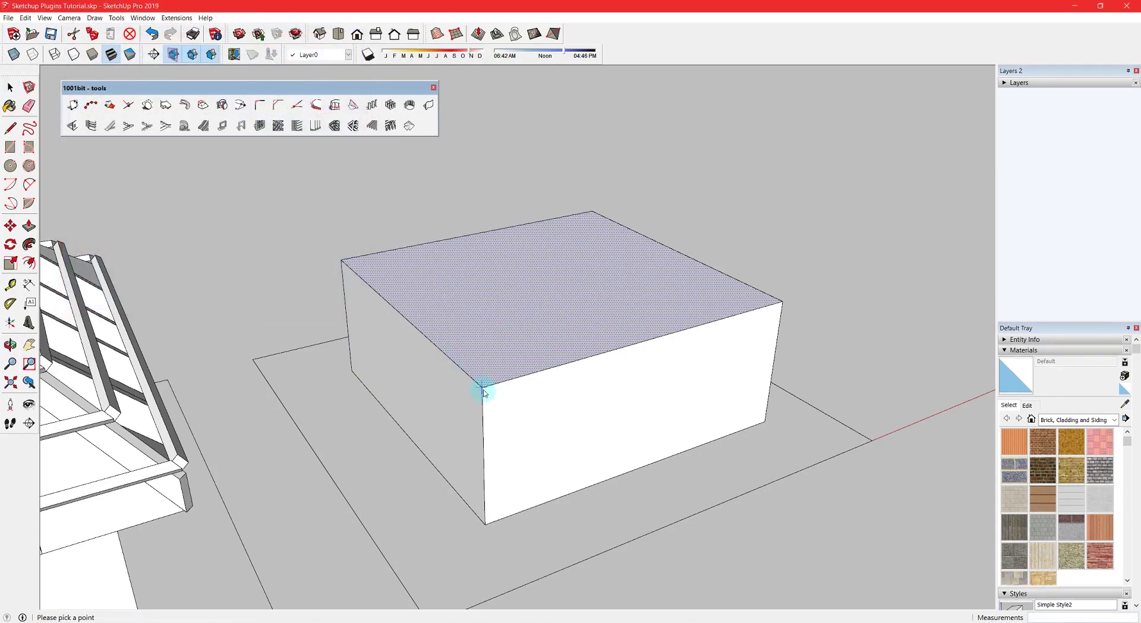
left_click(482, 386)
left_click(592, 212)
scroll(536, 327, "down", 1)
- Delete two individual rafters from the new set on the flat top face
middle_click_drag(537, 328, 510, 410)
left_click(478, 344)
double_click(478, 346)
left_click(479, 346)
key("Delete")
scroll(484, 340, "up", 3)
left_click(557, 352)
key("Delete")
scroll(479, 323, "down", 8)
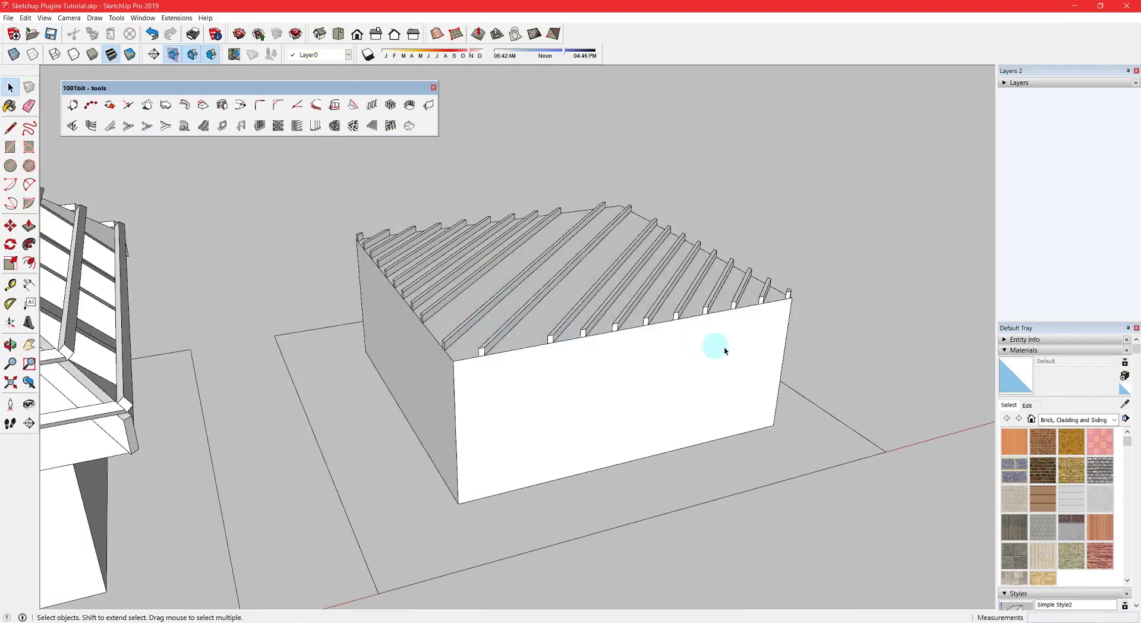
- Go to the JHS PowerBar title and close the 1001bit tools toolbar
middle_click_drag(759, 354, 364, 316)
scroll(645, 334, "down", 10)
middle_click_drag(611, 333, 629, 266)
middle_click_drag(410, 338, 708, 258, "shift")
middle_click_drag(523, 321, 601, 257, "shift")
scroll(389, 404, "up", 6)
middle_click_drag(410, 420, 401, 360)
left_click(381, 71)
left_click(434, 88)
- Turn on the JHS PowerBar toolbar and place it above the model samples
left_click(44, 18)
left_click(65, 28)
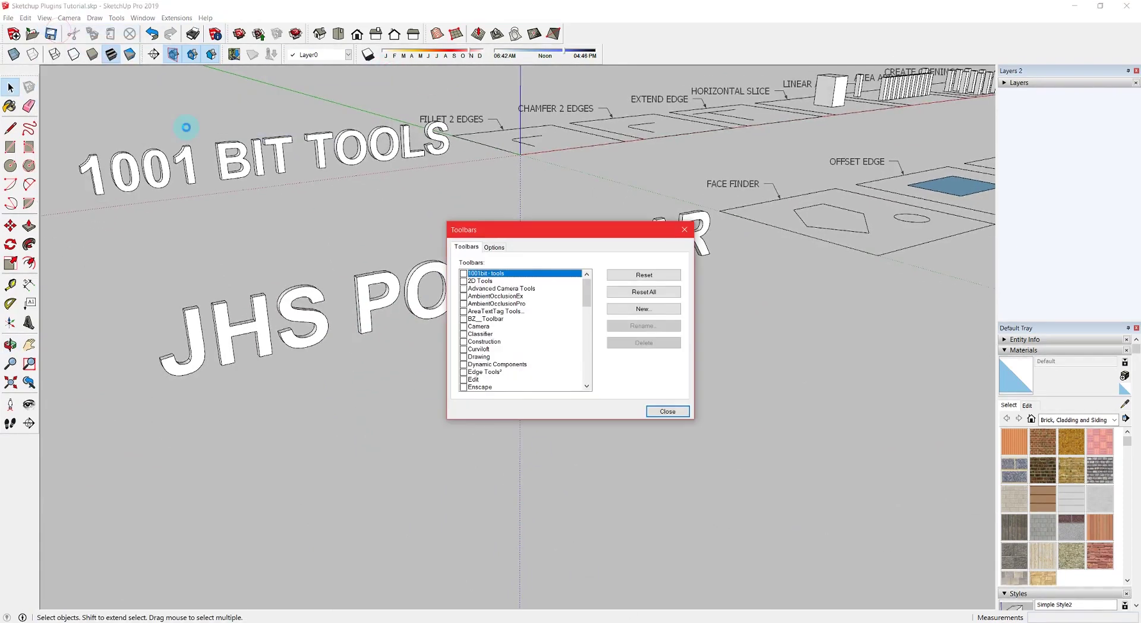
scroll(486, 336, "down", 3)
left_click(464, 319)
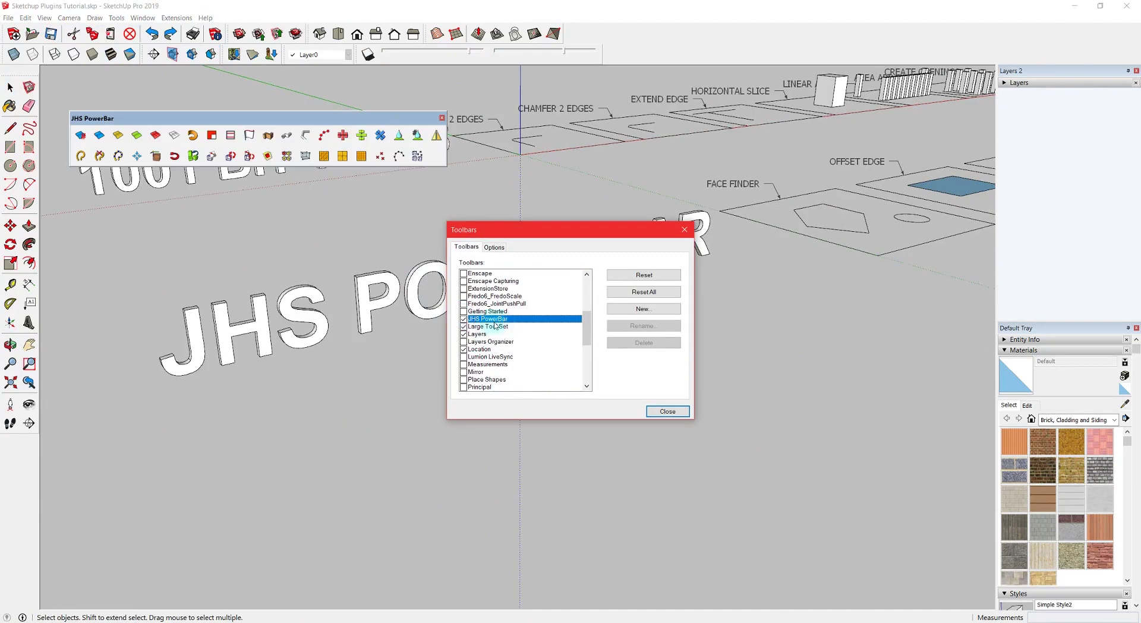
left_click(683, 229)
left_click_drag(287, 118, 277, 91)
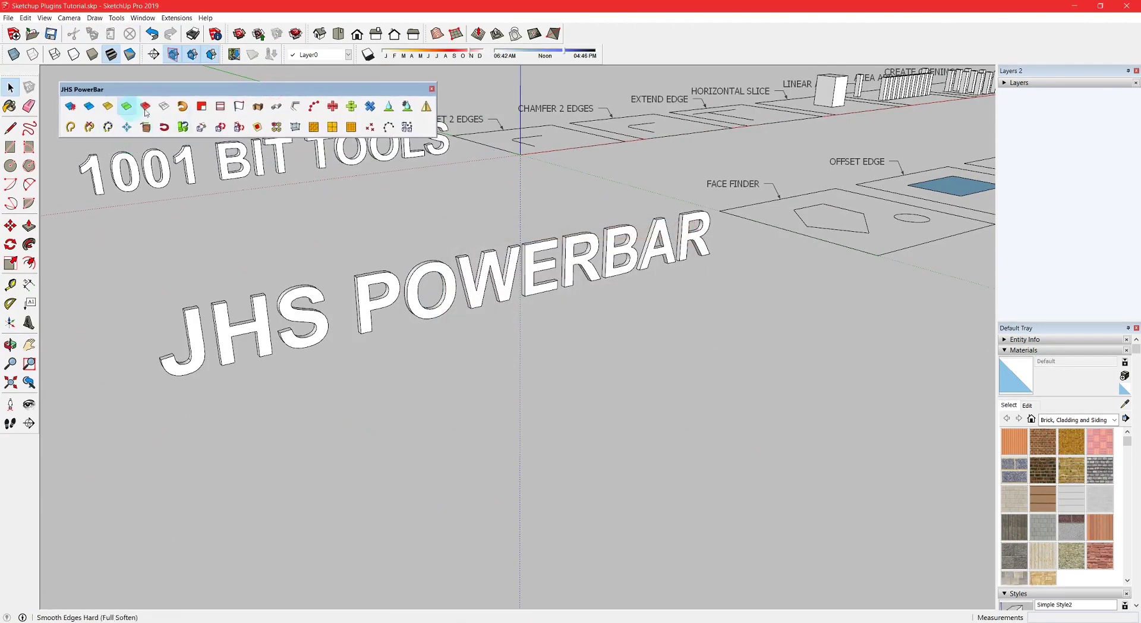
- Fill the closed five-sided outline of the Face Finder sample with a face
middle_click_drag(611, 246, 256, 287, "shift")
scroll(570, 263, "up", 5)
middle_click_drag(473, 263, 439, 349)
left_click(401, 304)
left_click(434, 368)
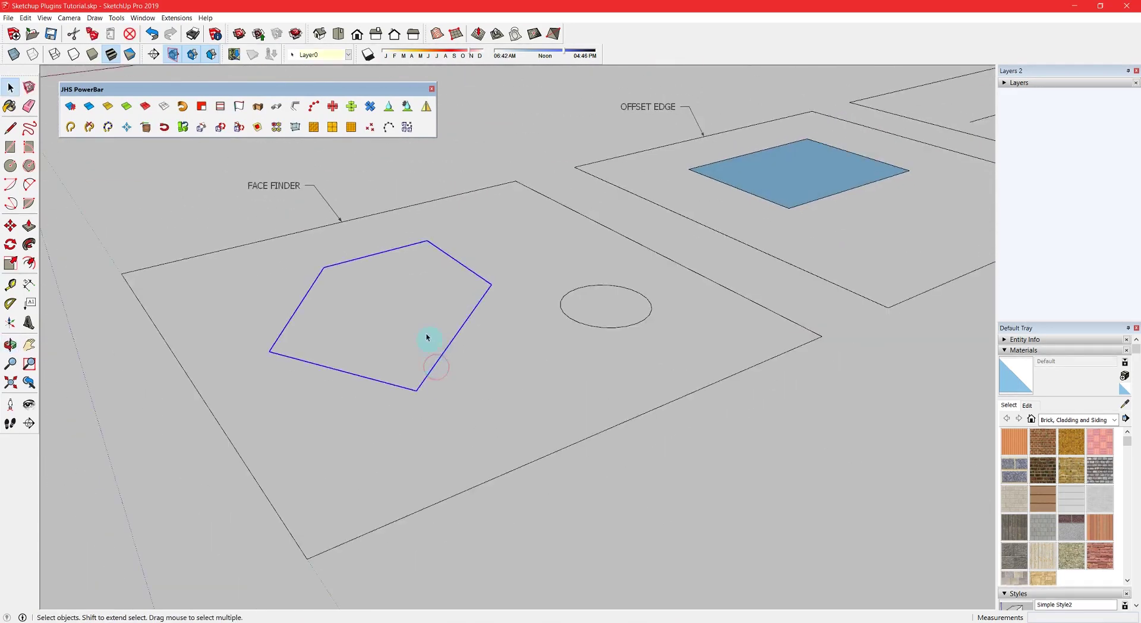
left_click(202, 108)
- Try pulling the new five-sided face up into a solid, and undo it
key("p")
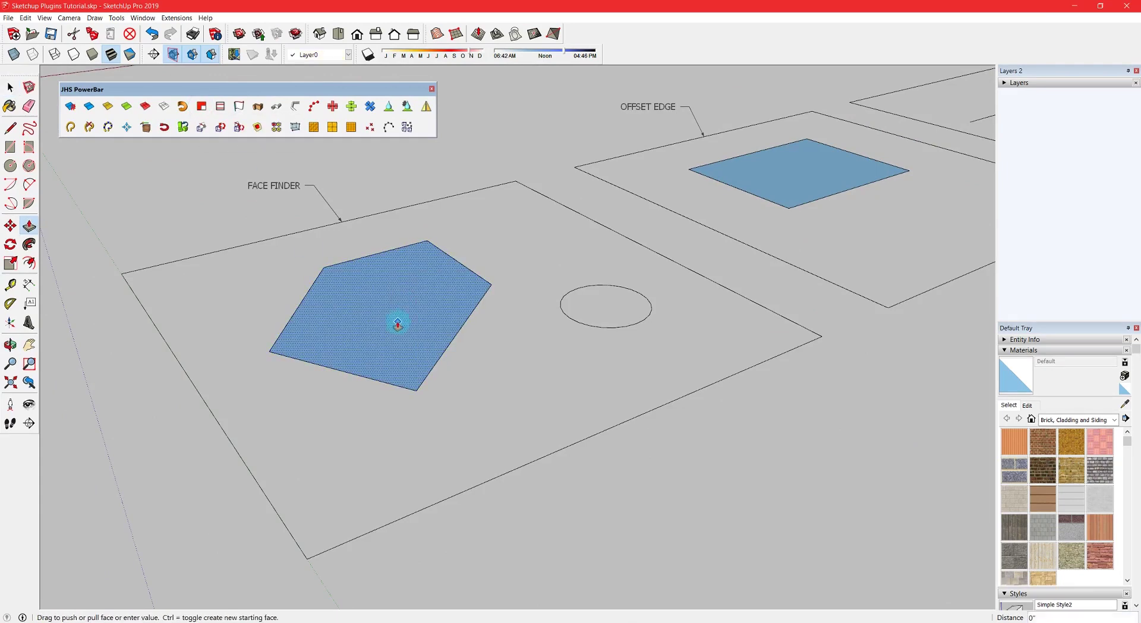
left_click_drag(397, 322, 411, 261)
middle_click_drag(413, 269, 440, 324)
key("ctrl+z")
key("space")
- Fill the circle of the Face Finder sample with a face
left_click(547, 364)
left_click(206, 111)
double_click(518, 341)
middle_click_drag(509, 338, 407, 415)
left_click(408, 416)
- Offset the front edge of the Offset Edge rectangle about 2' 4 9/16" inward across its face
scroll(512, 357, "down", 1)
middle_click_drag(612, 312, 331, 393, "shift")
scroll(458, 262, "up", 3)
middle_click_drag(459, 262, 463, 311, "shift")
middle_click_drag(463, 311, 495, 313)
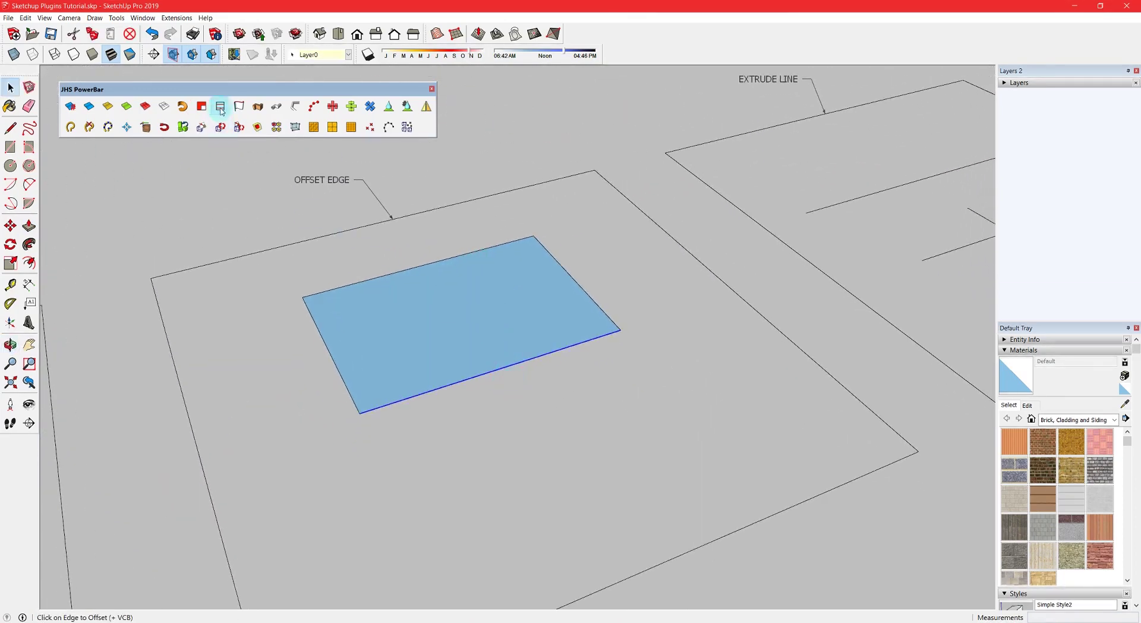
left_click(490, 372)
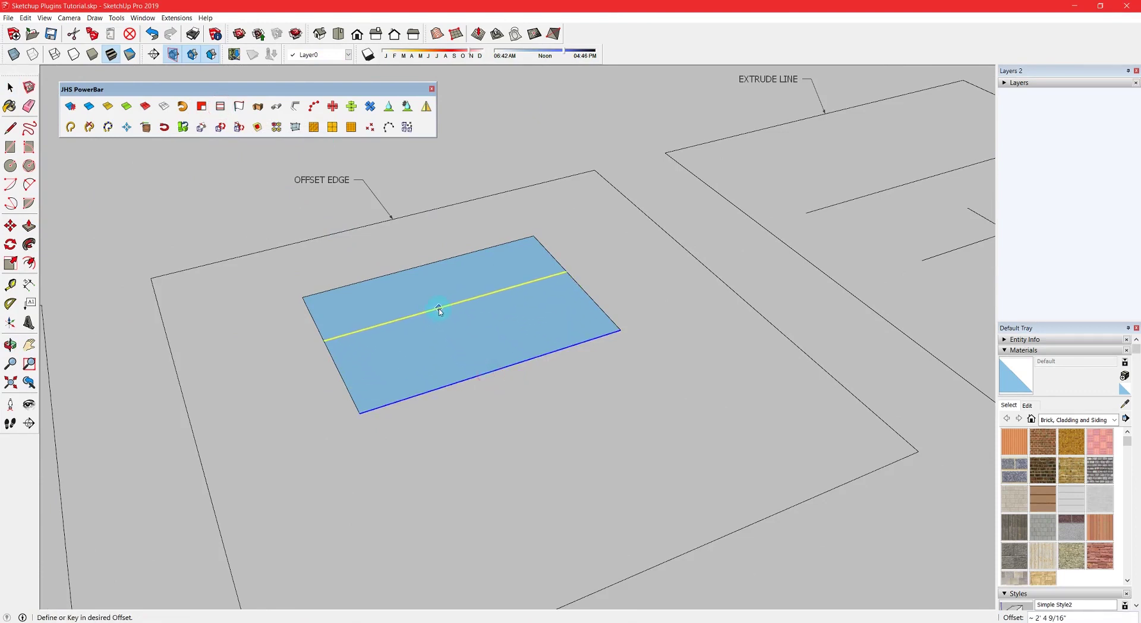
- Offset the rectangle's front edge outward in successive parallel lines, starting with an offset of 10
left_click(496, 367)
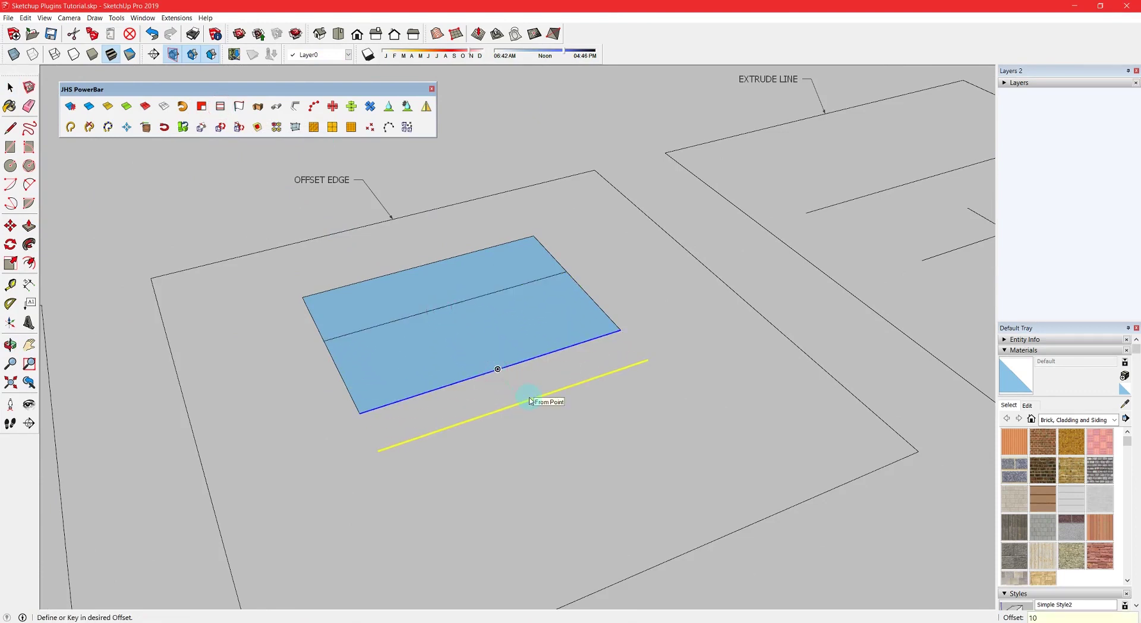
left_click(538, 422)
left_click(557, 454)
left_click(590, 484)
scroll(529, 398, "down", 1)
key("space")
- Extrude the long straight line of the Extrude Line sample upward into a vertical face
middle_click_drag(587, 343, 156, 405, "shift")
middle_click_drag(414, 311, 313, 355, "shift")
scroll(445, 307, "up", 2)
left_click(442, 304)
middle_click_drag(442, 304, 400, 344, "shift")
left_click(376, 330)
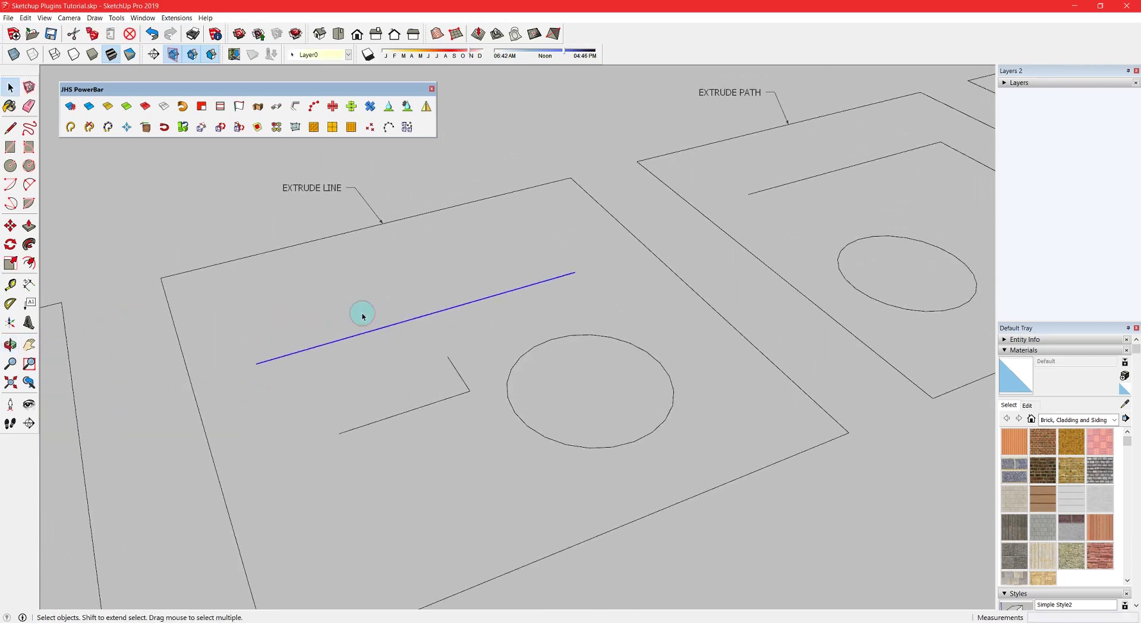
left_click(238, 108)
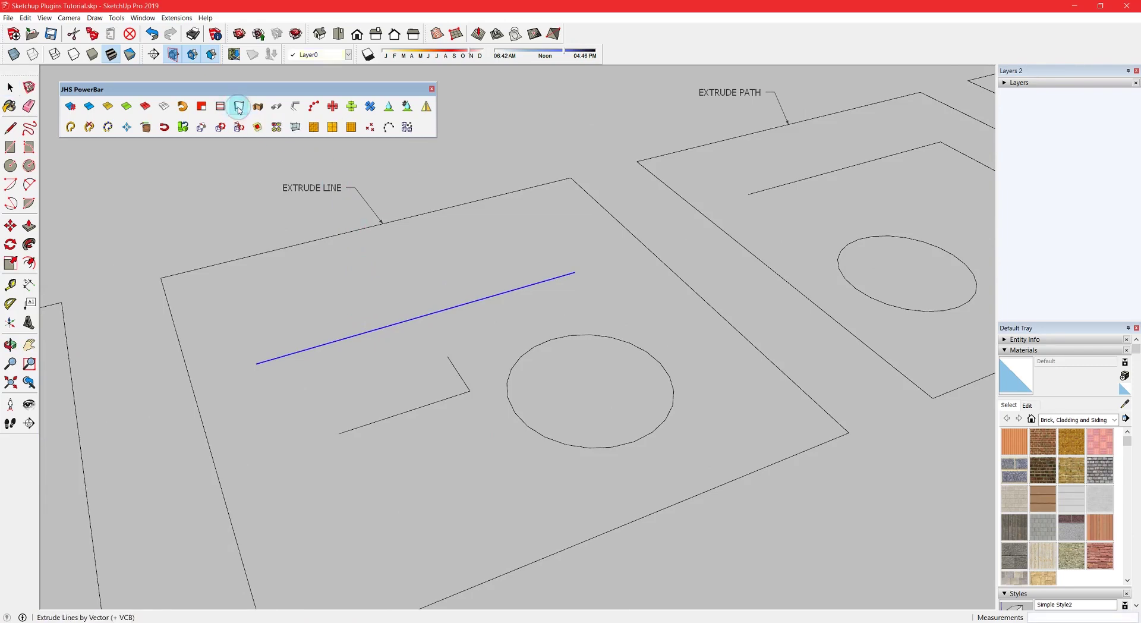
left_click(578, 223)
- Extrude the L-shaped line and the circle of the Extrude Line sample upward together
middle_click_drag(578, 223, 483, 360)
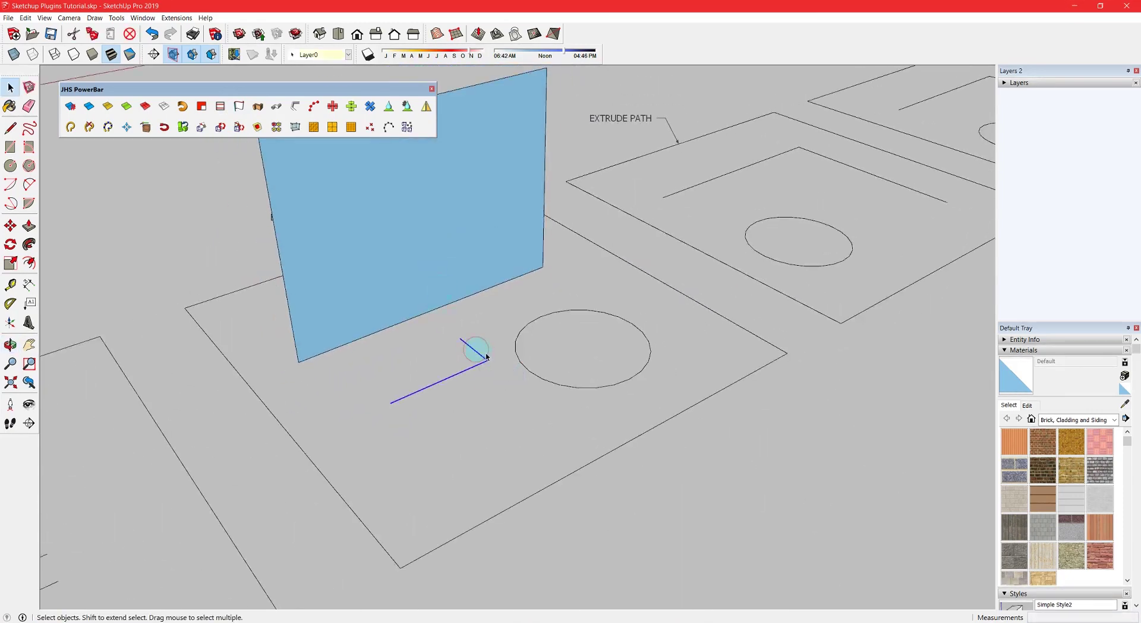
left_click(239, 106)
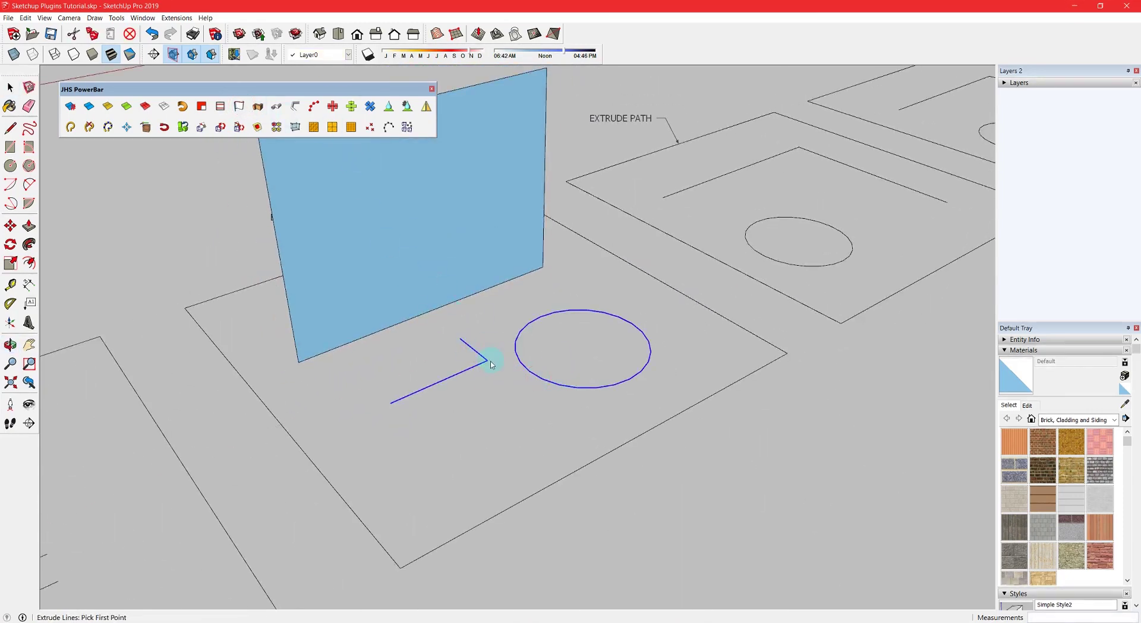
left_click(491, 244)
middle_click_drag(505, 265, 407, 268)
key("space")
left_click(682, 251)
- Extrude a rectangular profile along the L-shaped line of the Extrude Path sample, starting the face at the proposed end
middle_click_drag(687, 252, 319, 319, "shift")
scroll(559, 276, "up", 1)
middle_click_drag(561, 271, 517, 291, "shift")
scroll(533, 299, "up", 1)
left_click_drag(534, 299, 474, 257)
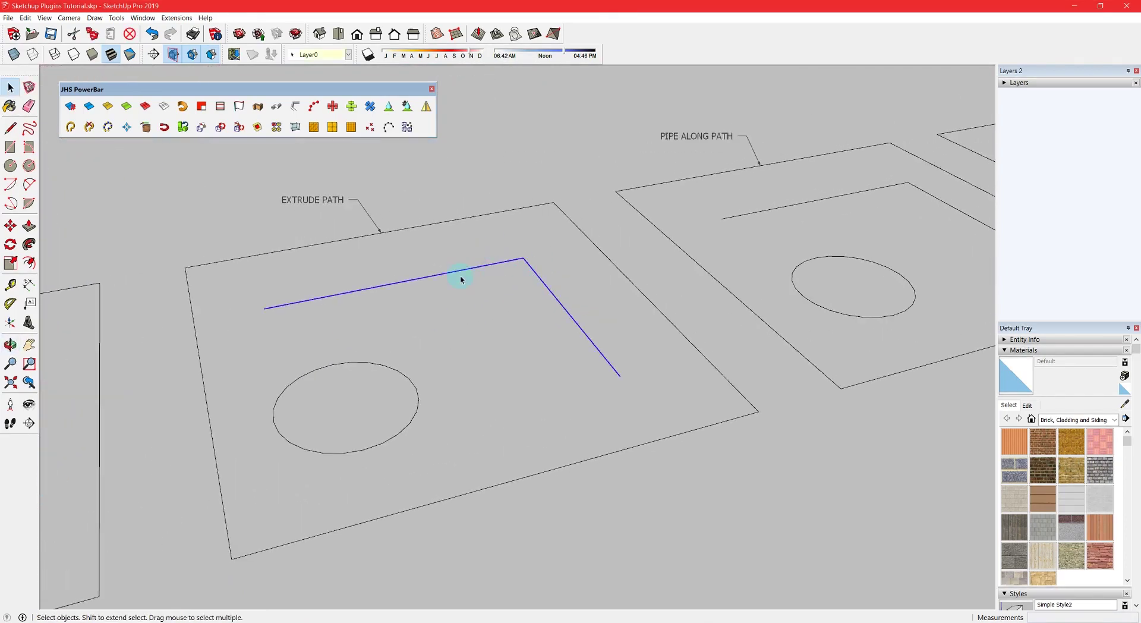
left_click(257, 107)
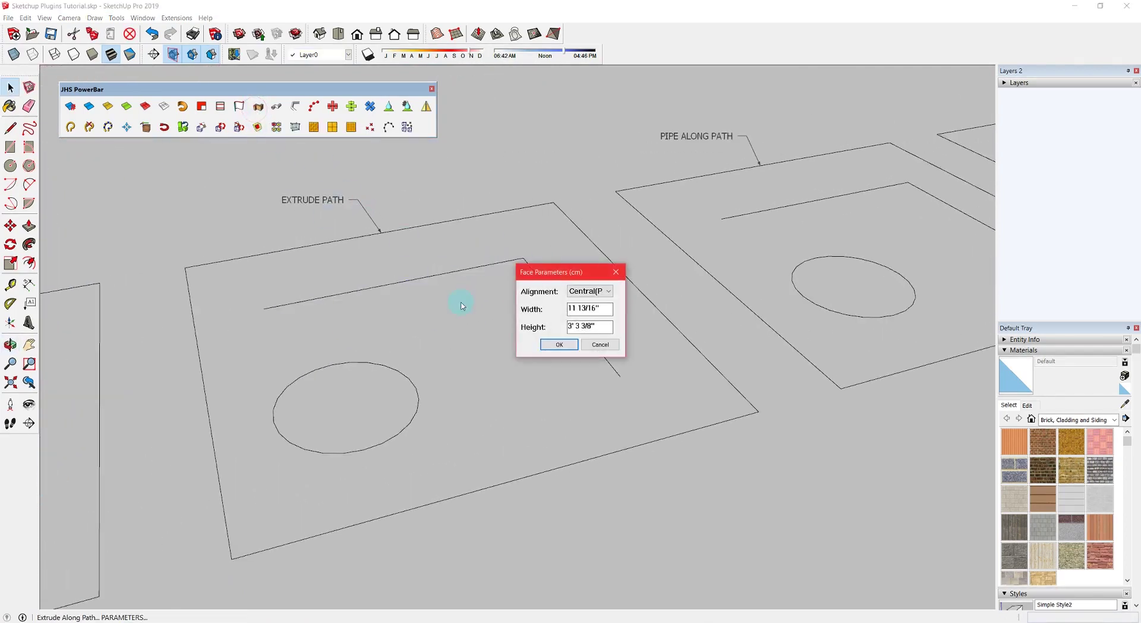
left_click(610, 292)
left_click(533, 339)
left_click(559, 344)
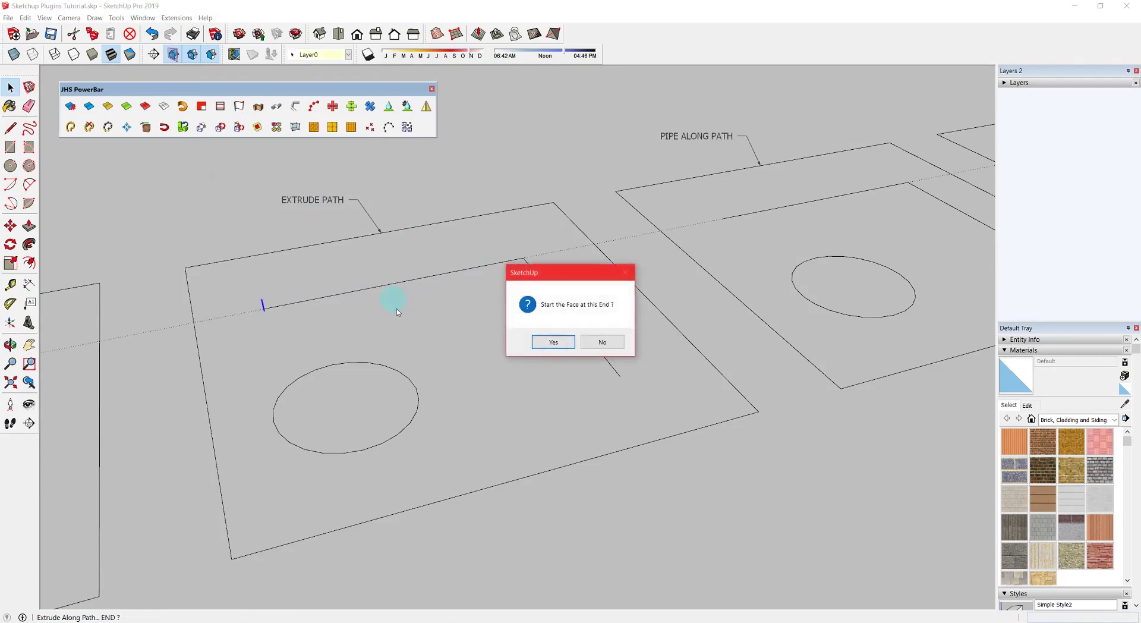
left_click(559, 343)
- Measure the end profile of the extruded L-shaped bar
scroll(248, 315, "up", 2)
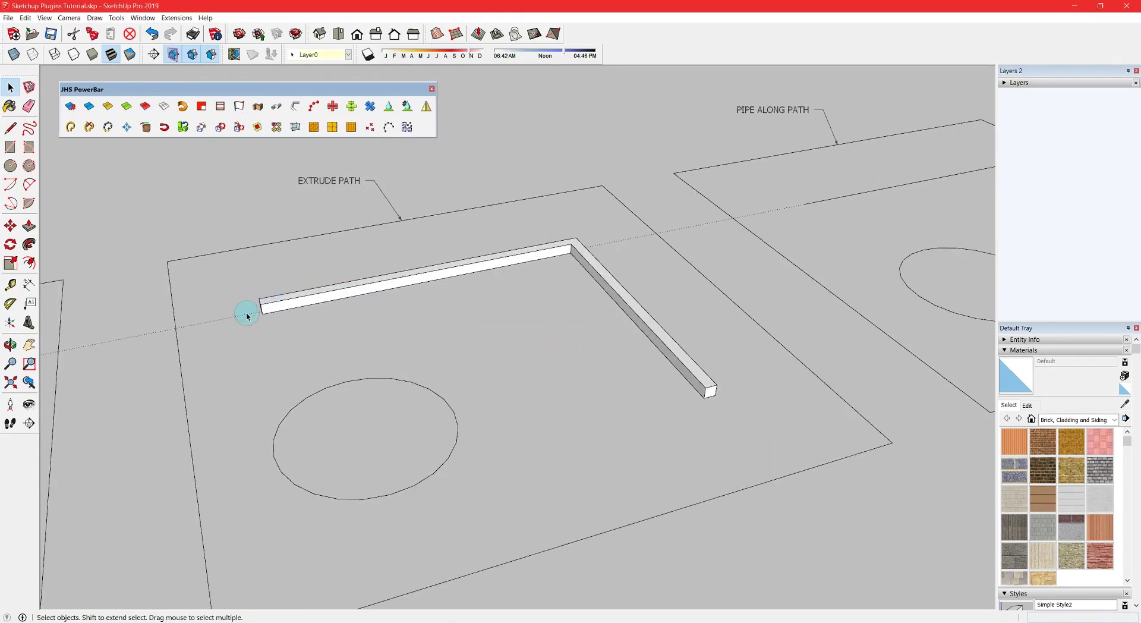
middle_click_drag(248, 315, 538, 280)
scroll(281, 405, "up", 4)
key("t")
left_click(283, 415)
scroll(428, 331, "down", 5)
key("space")
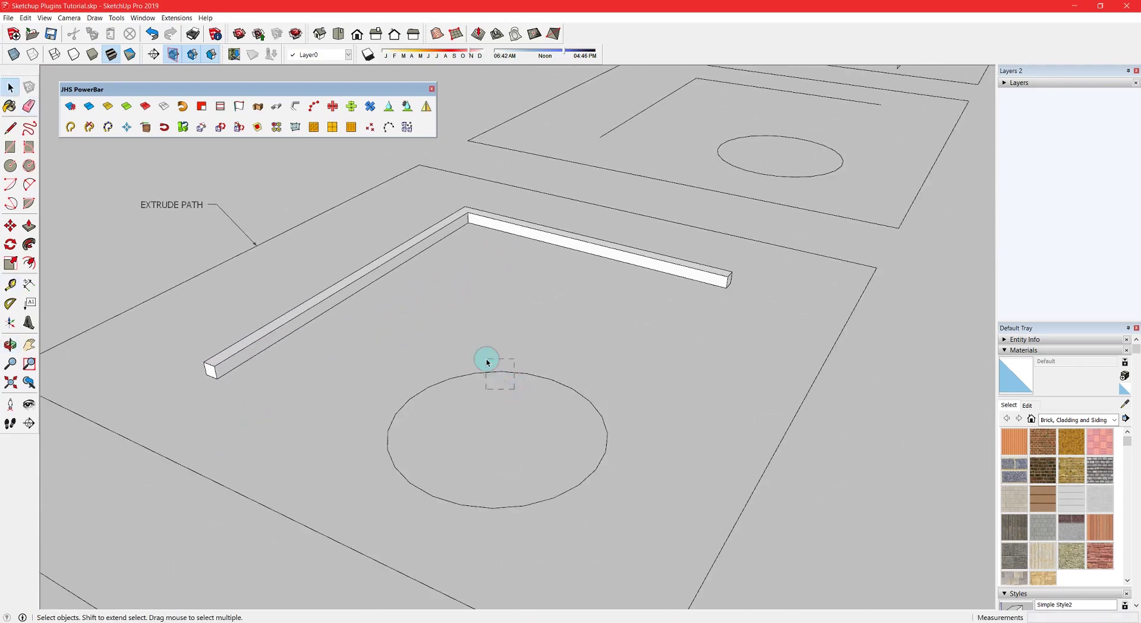
- Extrude a rectangular profile along the circle of the Extrude Path sample
left_click(484, 372)
left_click(258, 107)
left_click_drag(585, 309, 528, 306)
left_click(559, 350)
left_click(559, 345)
middle_click_drag(511, 437, 389, 364)
- Scale the extruded circular ring upward to make it taller
left_click(402, 371)
key("s")
left_click_drag(357, 321, 341, 221)
key("space")
- Create a pipe along the L-shaped path with 4" outside diameter, 3 1/2" inside diameter and 24 segments
middle_click_drag(405, 262, 550, 312)
scroll(543, 317, "down", 3)
middle_click_drag(498, 267, 556, 314)
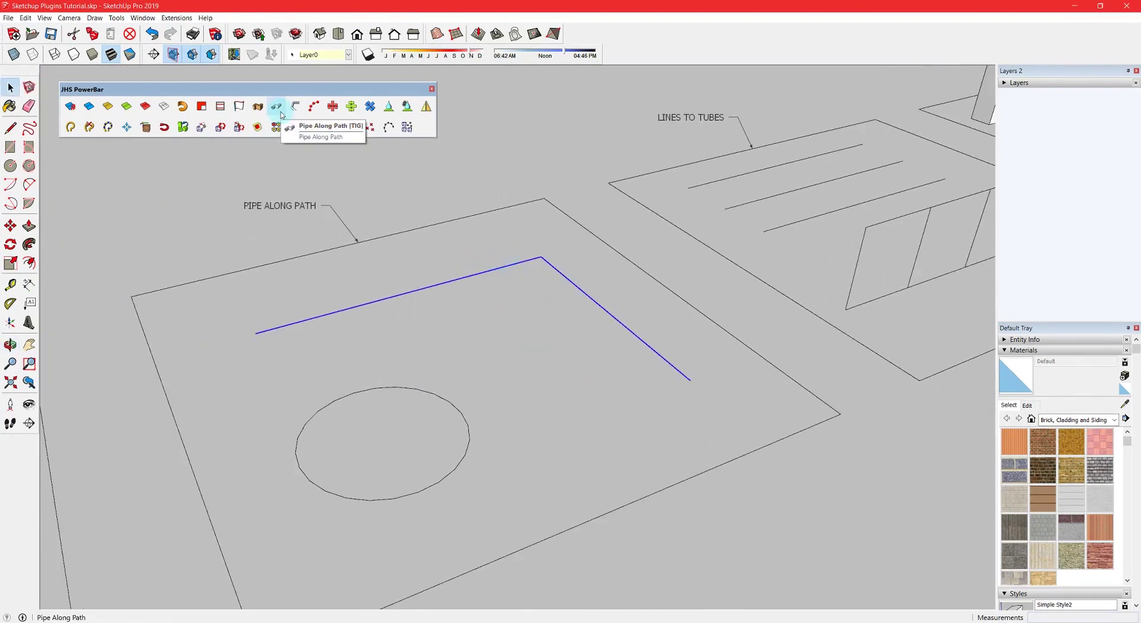
left_click(295, 124)
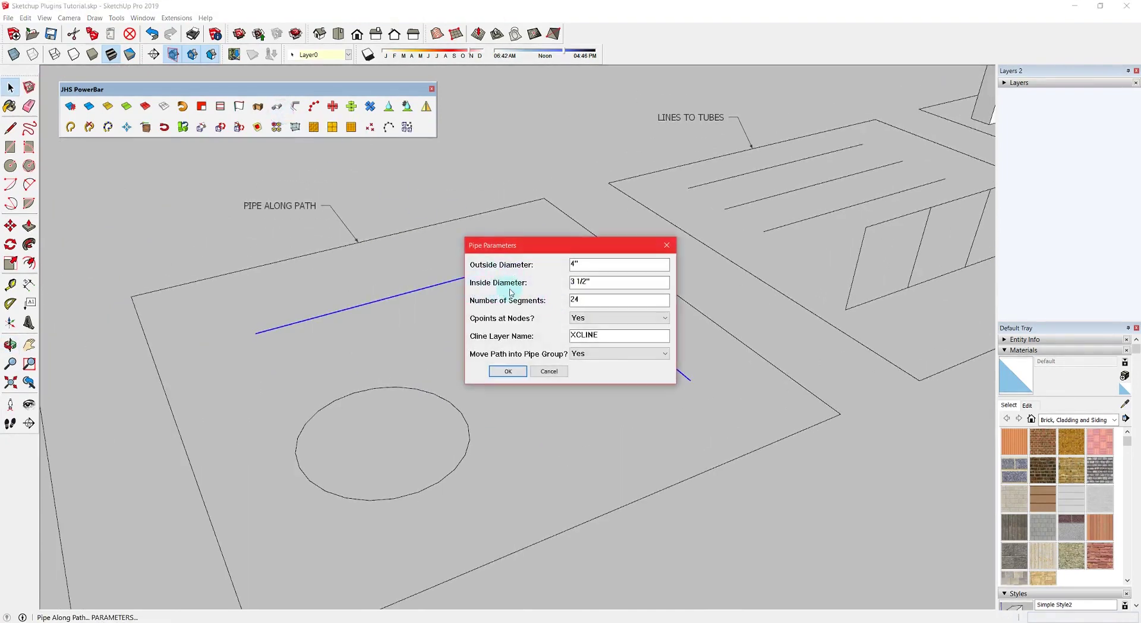
left_click(508, 371)
- Open the new pipe at its hollow end and try Push/Pull on the end face
scroll(692, 381, "up", 5)
middle_click_drag(693, 380, 567, 221)
triple_click(630, 339)
left_click(632, 339)
key("p")
left_click(632, 339)
key("space")
key("Escape")
scroll(631, 337, "down", 6)
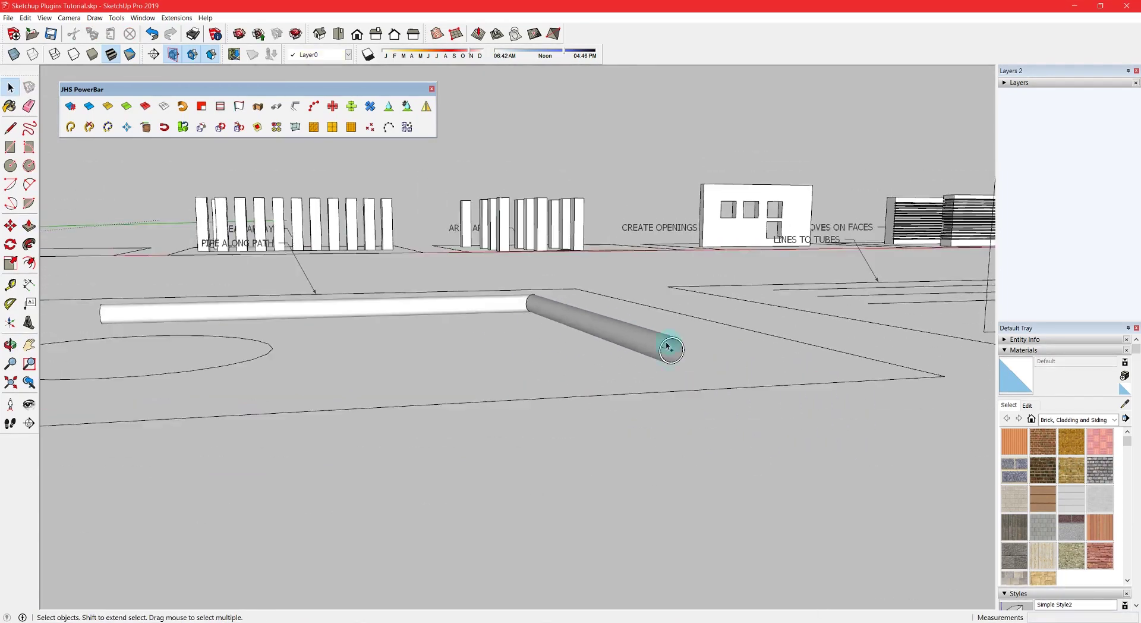
- Create a pipe along the circle beside the L-shaped pipe with 4" outside diameter, 3 1/2" inside diameter and 24 segments
middle_click_drag(605, 337, 565, 306)
key("space")
left_click(539, 482)
left_click(277, 107)
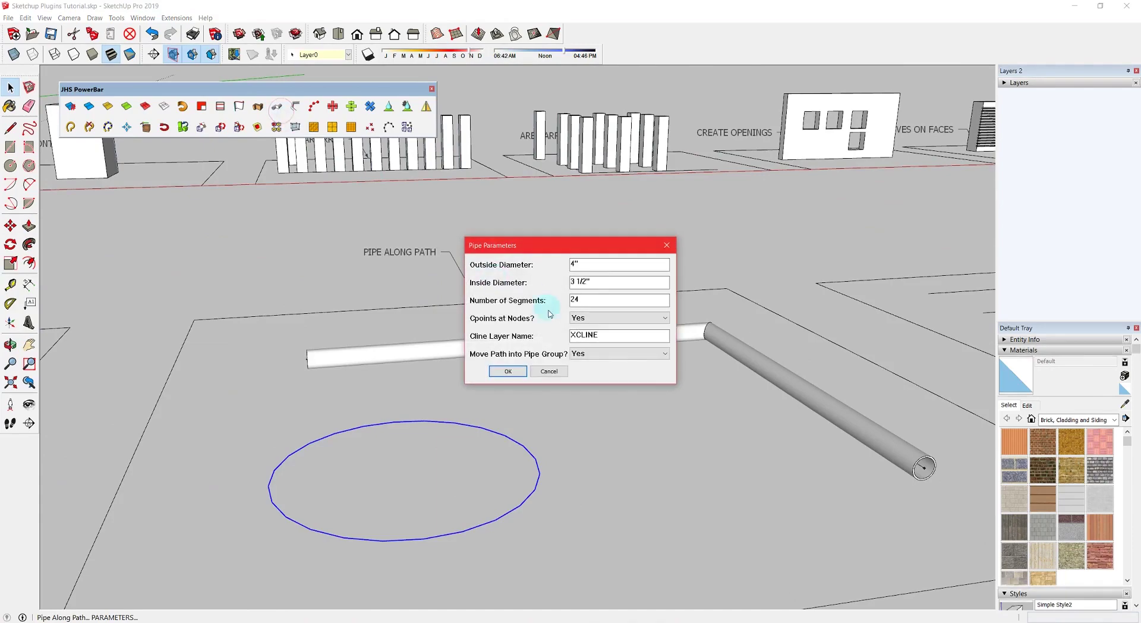
left_click(516, 376)
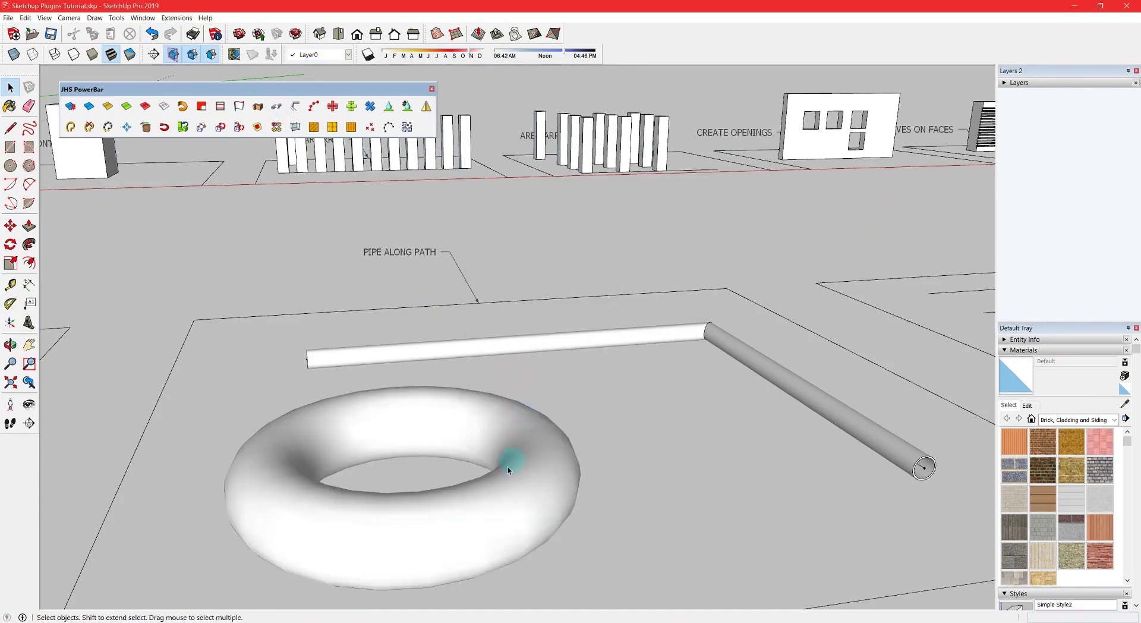
- Convert the first line of the Lines to Tubes sample into a grouped tube with 3 15/16" diameter and precision 10
middle_click_drag(507, 466, 507, 417)
scroll(507, 416, "down", 4)
middle_click_drag(758, 346, 478, 387, "shift")
scroll(594, 315, "up", 3)
middle_click_drag(615, 303, 606, 327)
left_click(502, 297)
middle_click_drag(512, 306, 621, 311)
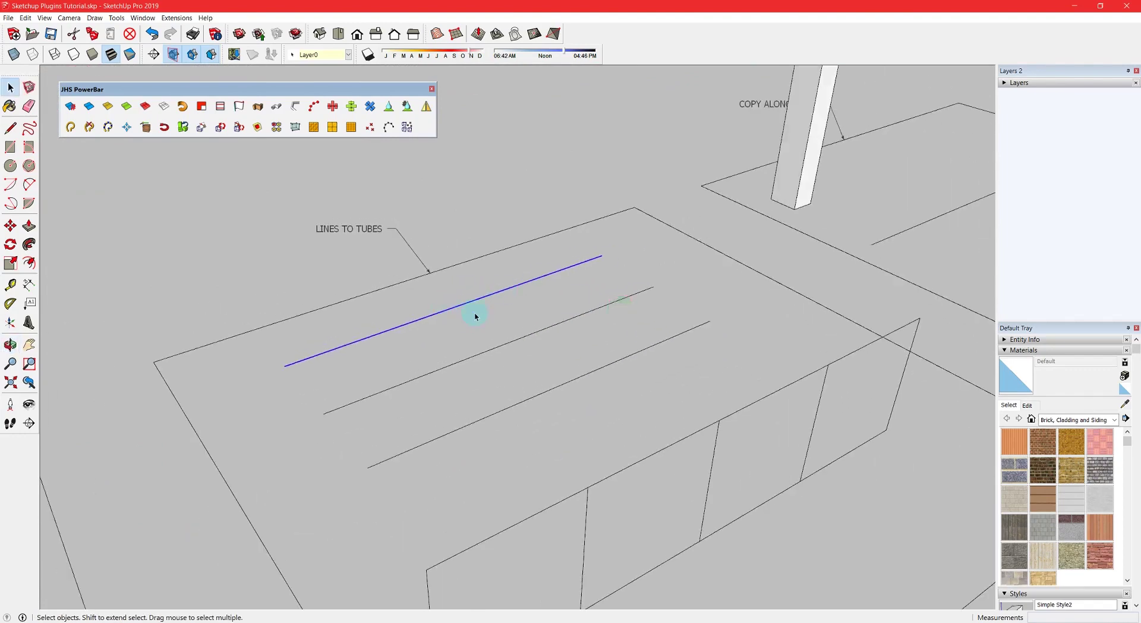
left_click(297, 107)
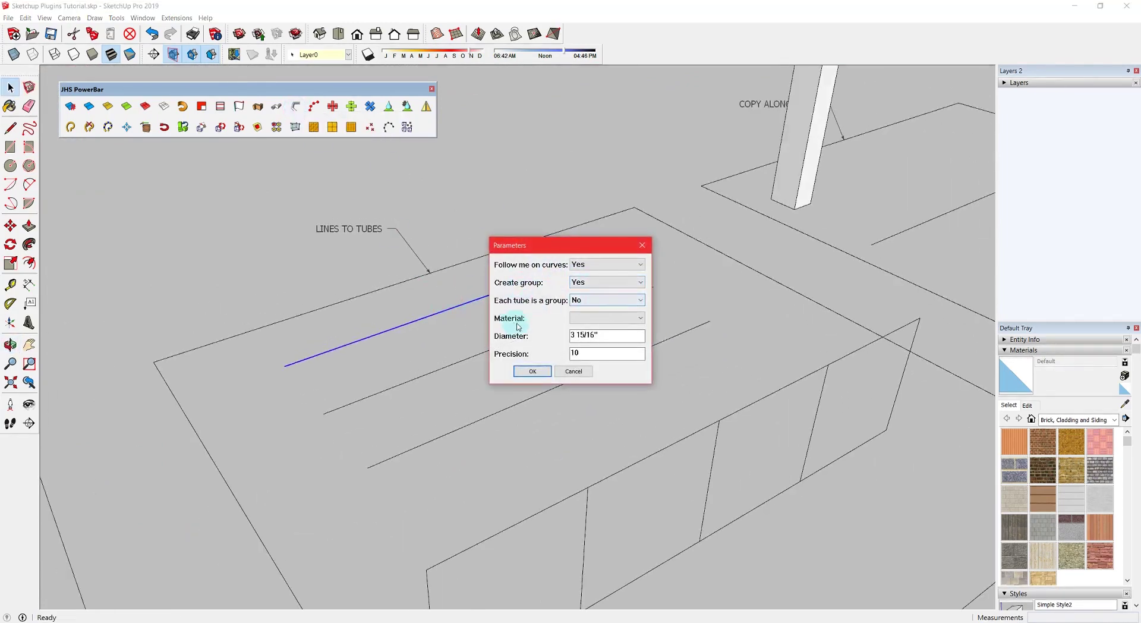
left_click(600, 343)
left_click(525, 375)
- Convert the other two parallel lines of the Lines to Tubes sample into tubes with 5" diameter and precision 10
middle_click_drag(379, 370, 430, 342)
left_click_drag(566, 417, 445, 365)
left_click(297, 110)
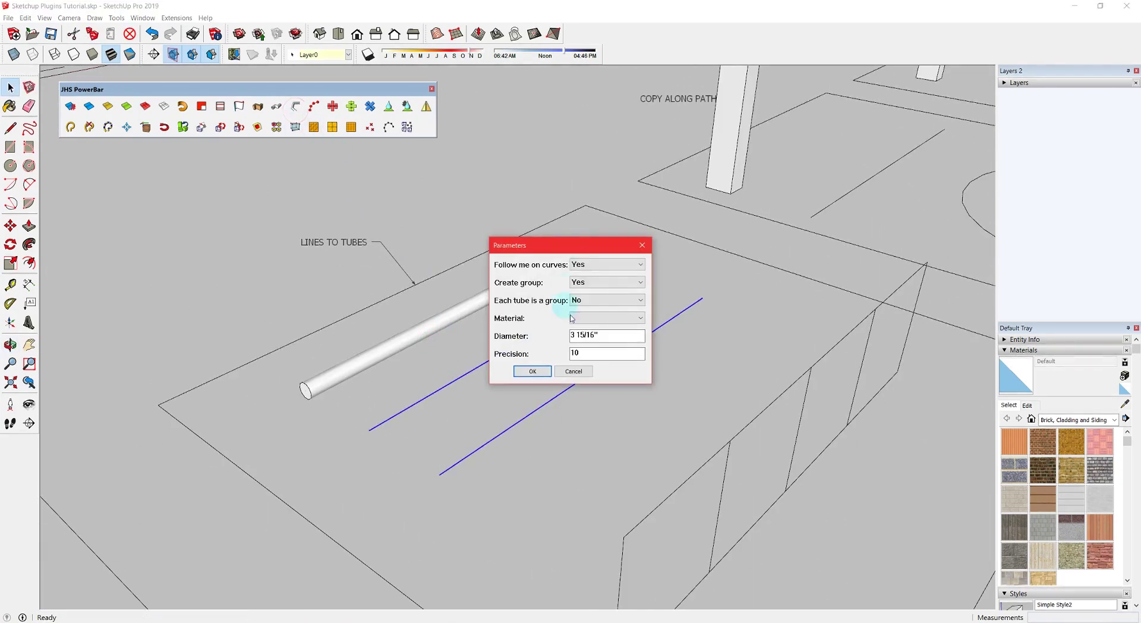
left_click(538, 372)
- Select the upright frame of connected lines in the Lines to Tubes sample and convert it into grouped thin tubes
middle_click_drag(564, 404, 527, 403)
scroll(519, 408, "down", 1)
triple_click(581, 433)
middle_click_drag(585, 434, 463, 373)
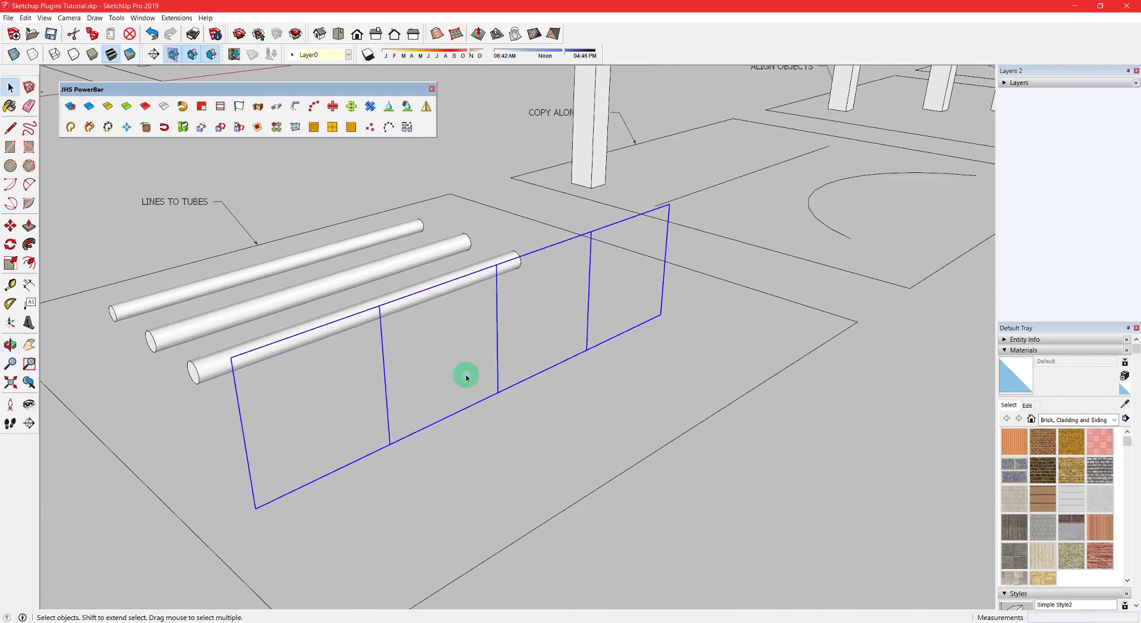
left_click(305, 108)
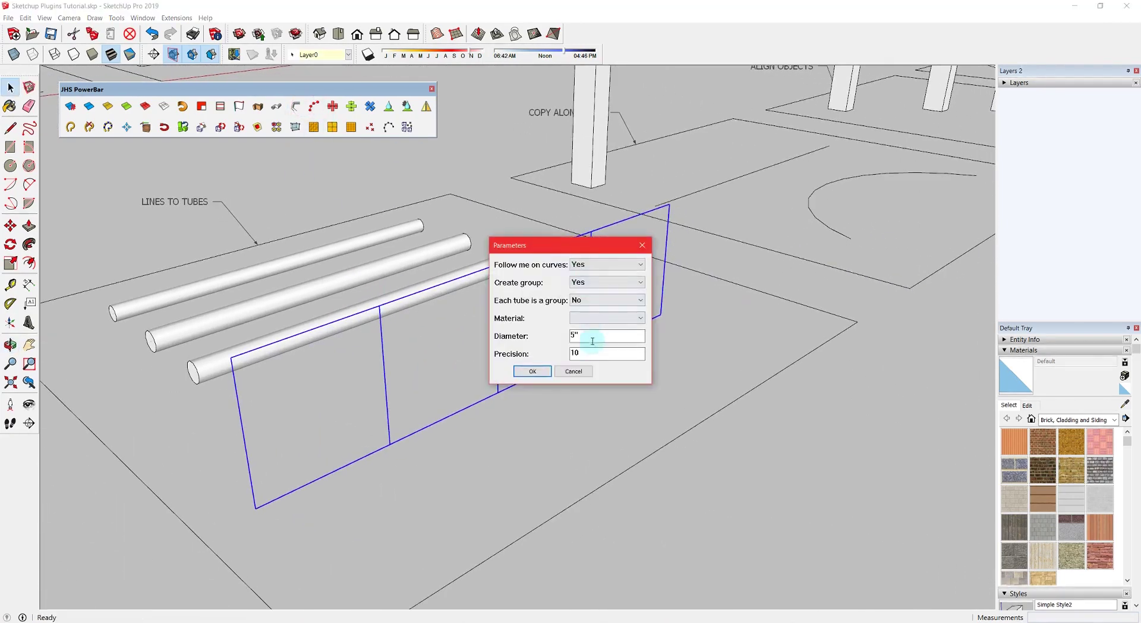
left_click(526, 371)
- Copy the post along the straight line of the Copy Along Path sample at 1' spacing
middle_click_drag(499, 362, 430, 386)
left_click_drag(429, 385, 429, 385)
left_click_drag(448, 262, 469, 305)
key("space")
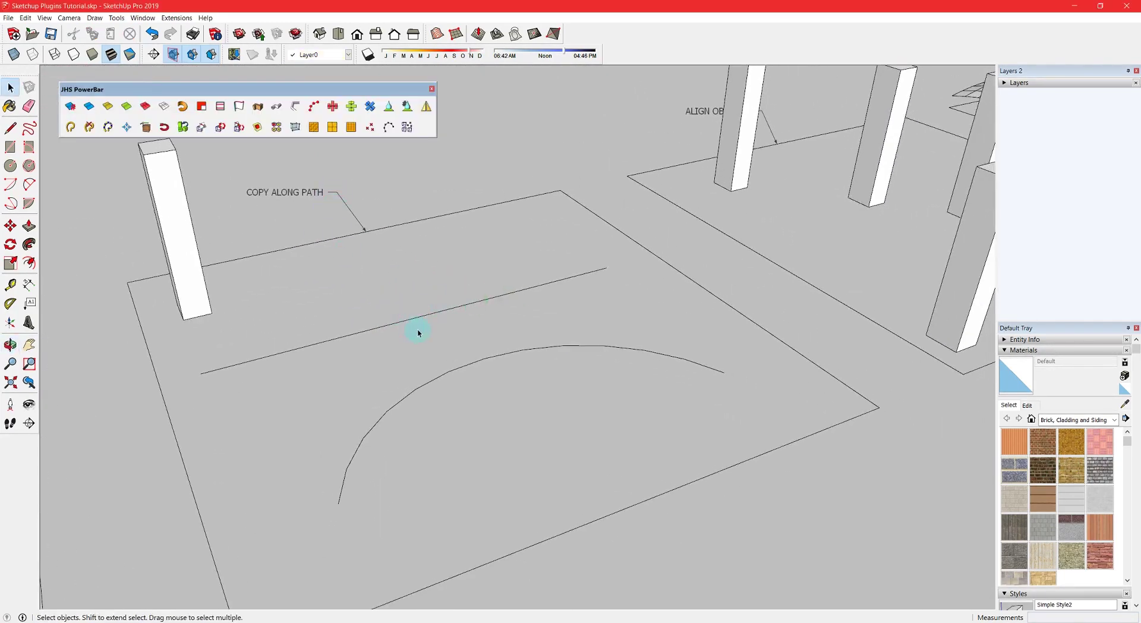
left_click(198, 293)
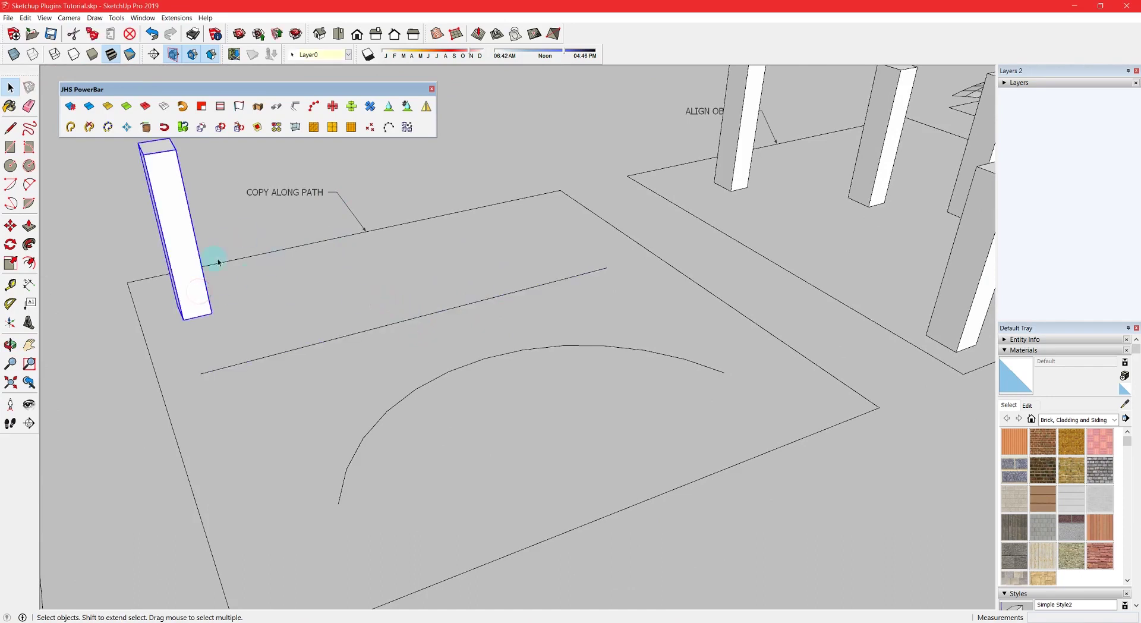
left_click(314, 107)
left_click(190, 277)
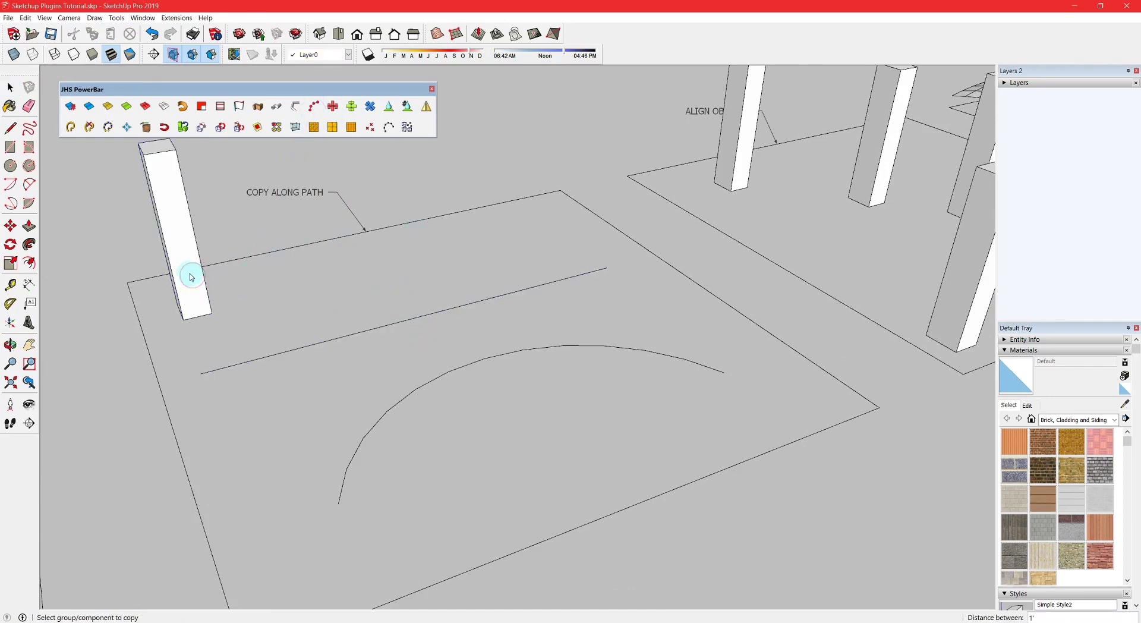
left_click(196, 297)
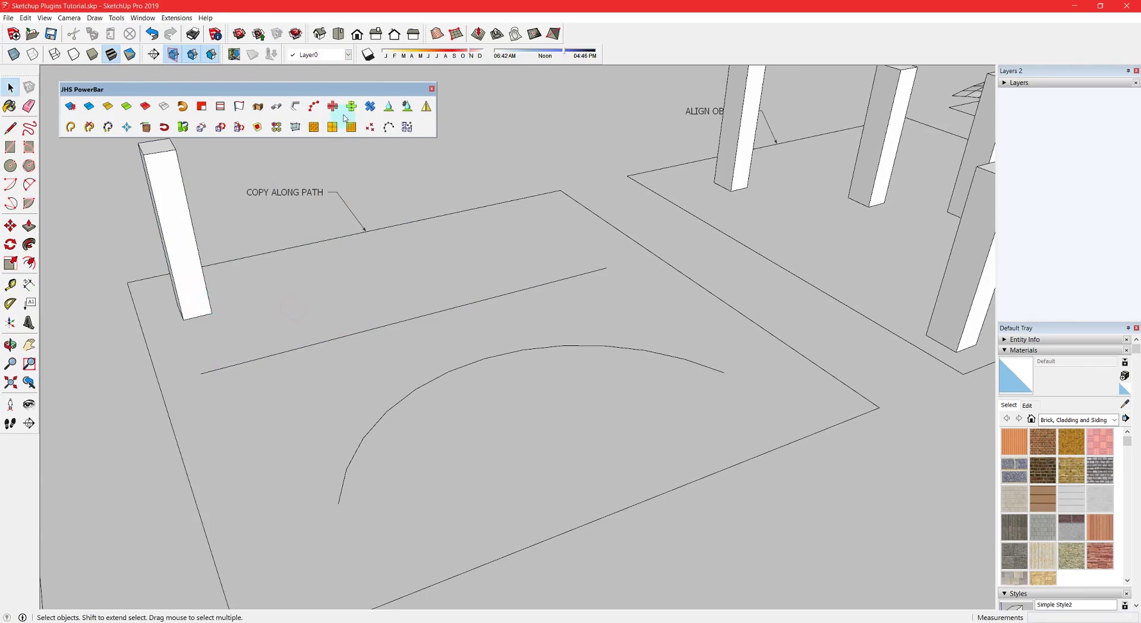
left_click(315, 107)
left_click(243, 298)
left_click(277, 349)
- Try spacings of 5", 8", 12" and 30" for the post copies along the straight line
middle_click_drag(174, 262, 454, 281)
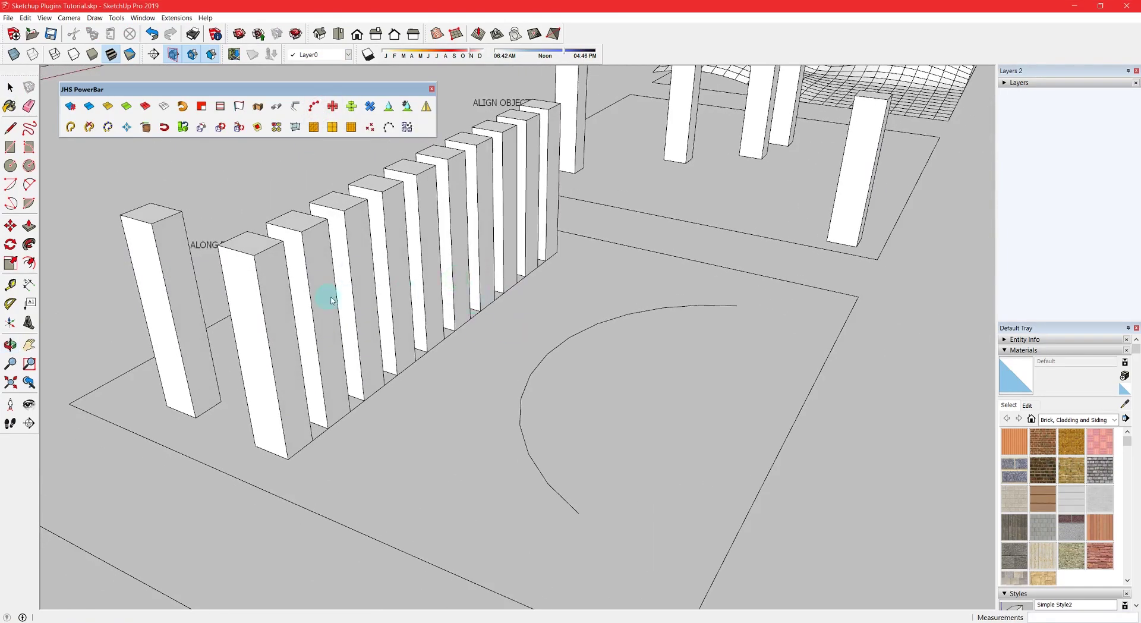
type("5")
key("Return")
type("8")
key("Return")
type("12")
key("Return")
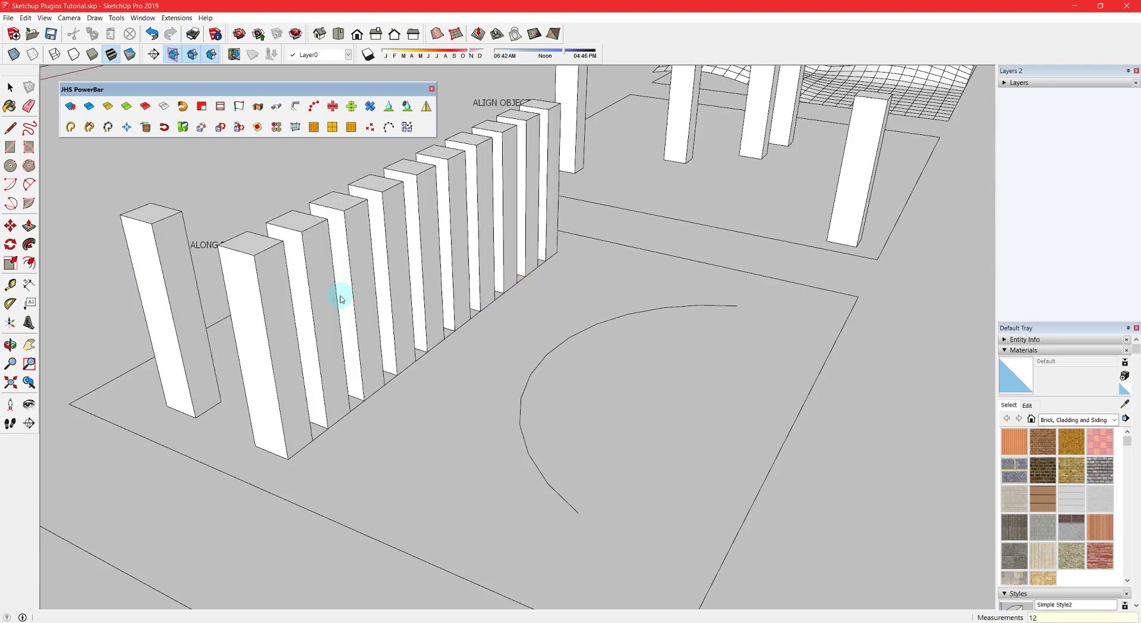
type("30")
key("Return")
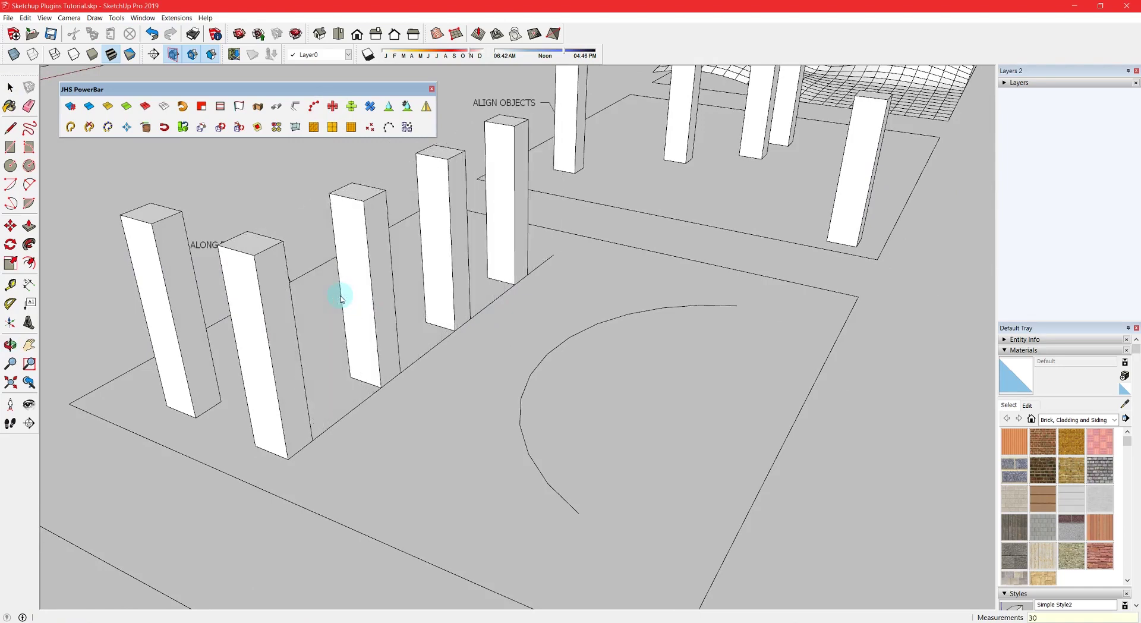
- Set the spacing of the copied posts to 20" and measure the distance between the first two copies
type("20")
key("Return")
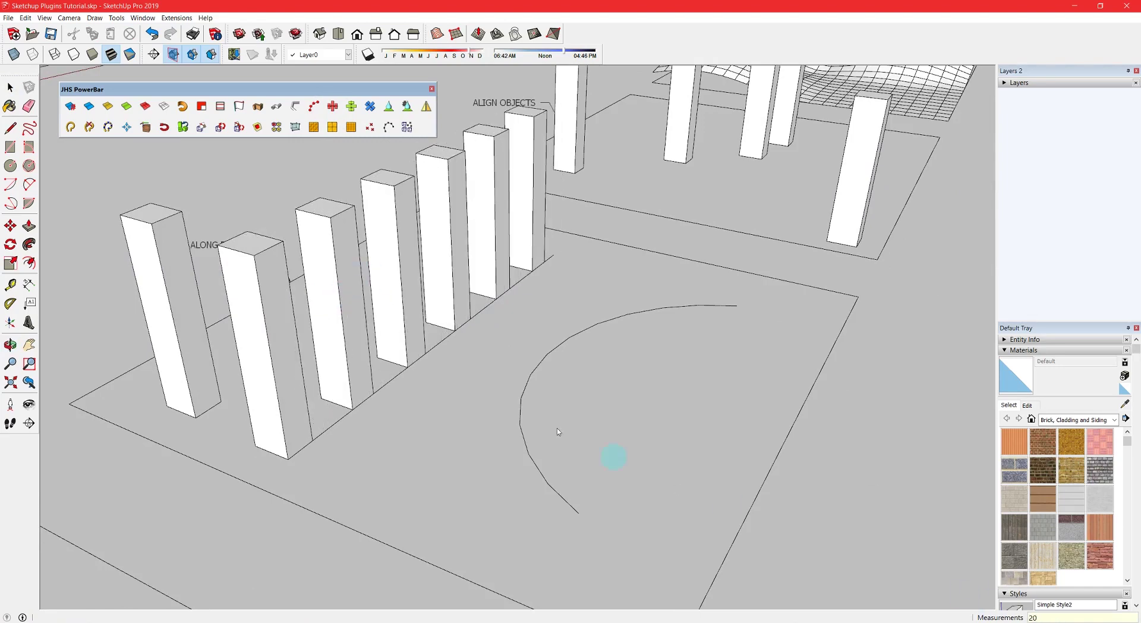
middle_click_drag(497, 412, 430, 445)
scroll(302, 334, "up", 3)
key("t")
left_click(239, 343)
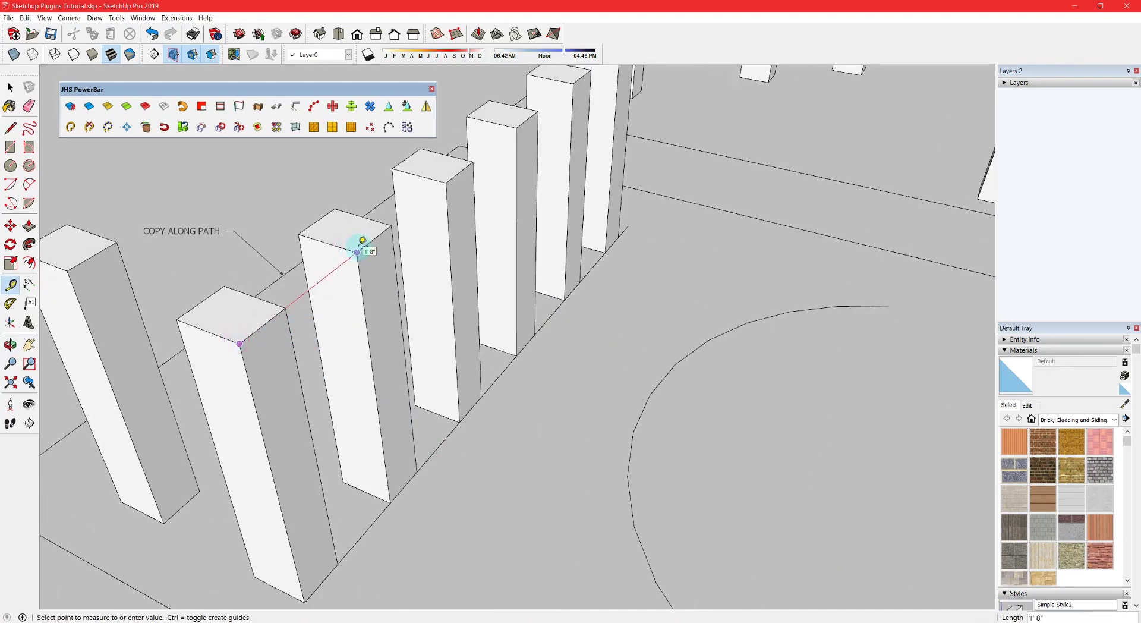
key("space")
- Copy the post along the arc of the Copy Along Path sample at 1' 8" spacing
scroll(362, 249, "down", 4)
middle_click_drag(414, 278, 384, 301)
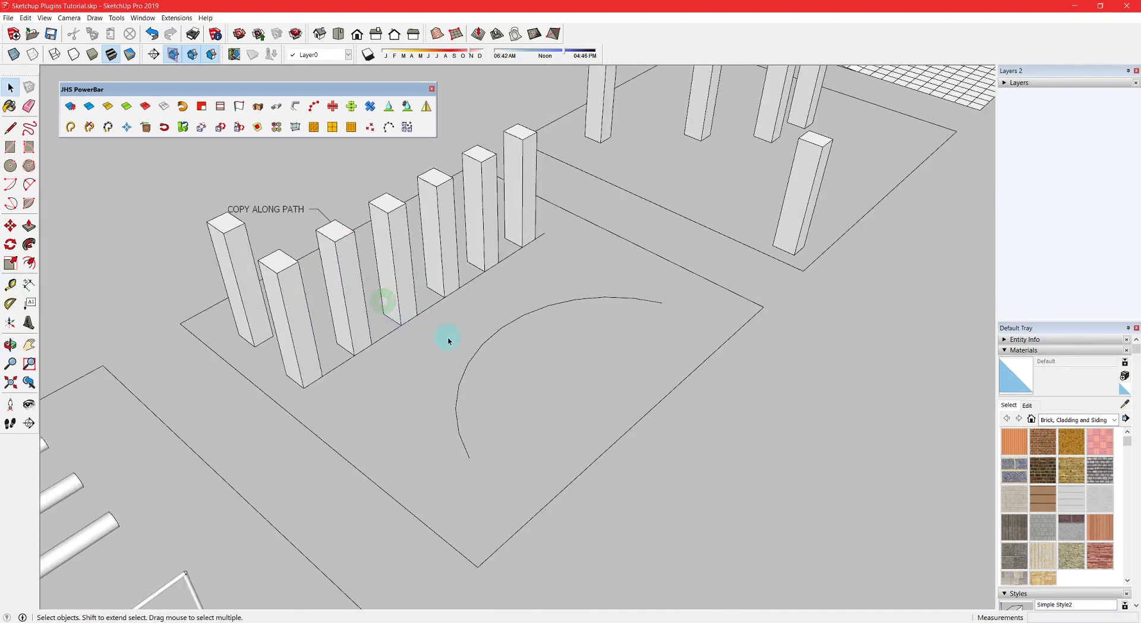
left_click(314, 110)
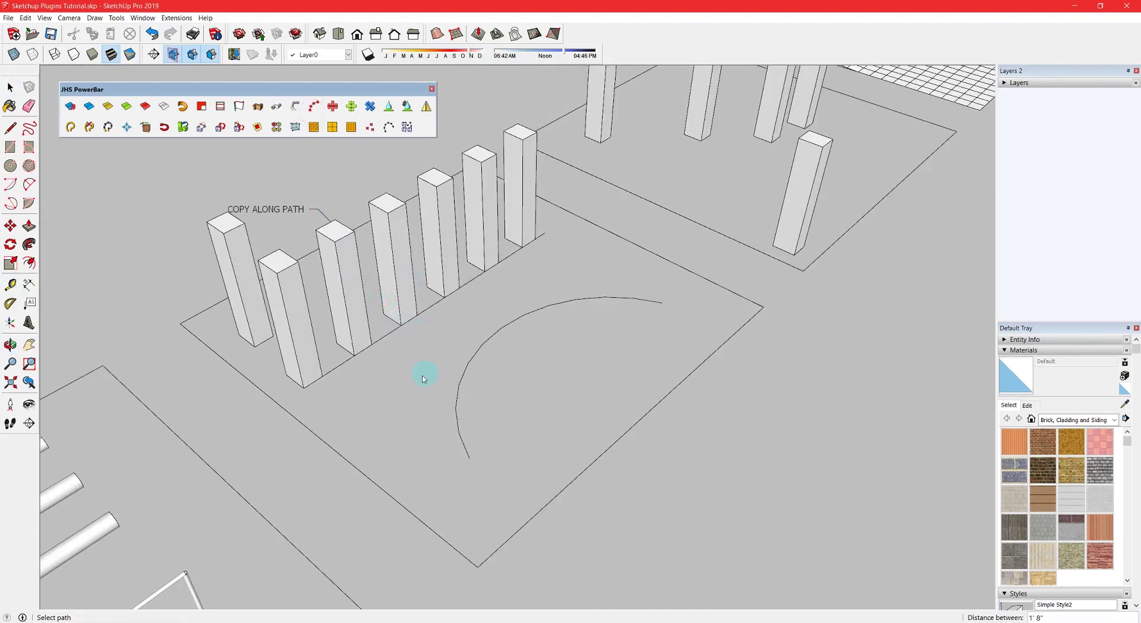
left_click(458, 435)
left_click(233, 229)
- Select the five posts of the Align Objects sample and try aligning them on the red axis
middle_click_drag(377, 265, 509, 352)
left_click_drag(508, 352, 385, 376, "shift")
left_click(373, 437)
scroll(411, 392, "up", 1)
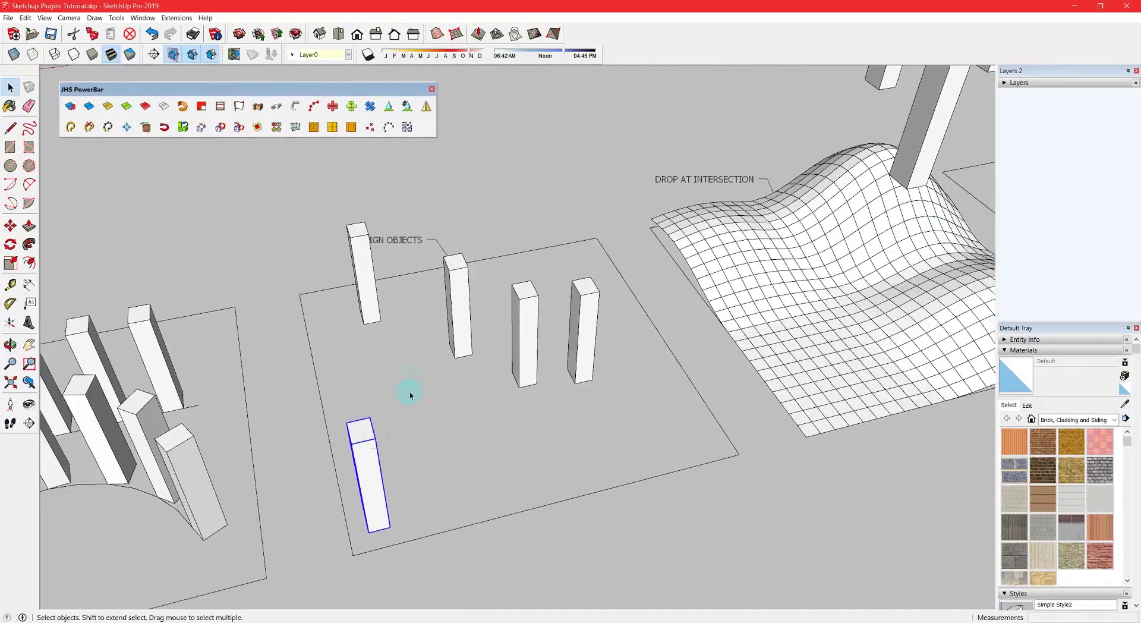
middle_click_drag(411, 392, 589, 393)
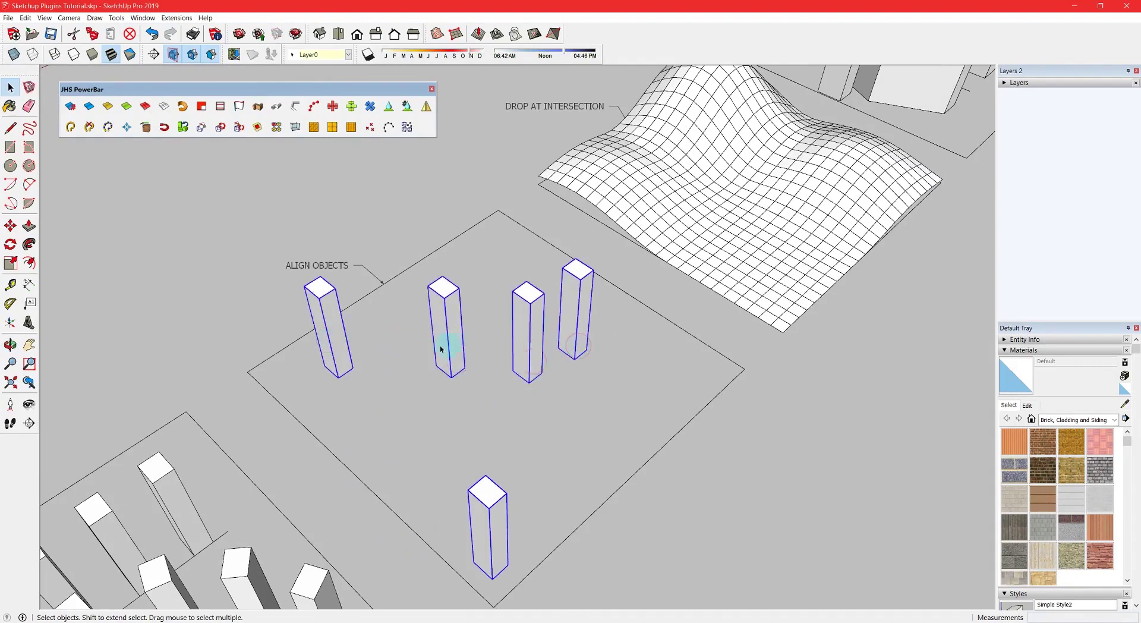
left_click(332, 109)
middle_click_drag(560, 353, 404, 244)
key("ctrl+z")
- Try aligning the five posts on the green axis and on the red axis
left_click(350, 112)
left_click(336, 109)
key("ctrl+z")
key("ctrl+z")
- Select the floating posts of the Drop at Intersection sample and drop them onto the curved terrain mesh
middle_click_drag(484, 261, 544, 220)
left_click(535, 172)
middle_click_drag(550, 107, 494, 157, "shift")
left_click(485, 170, "shift")
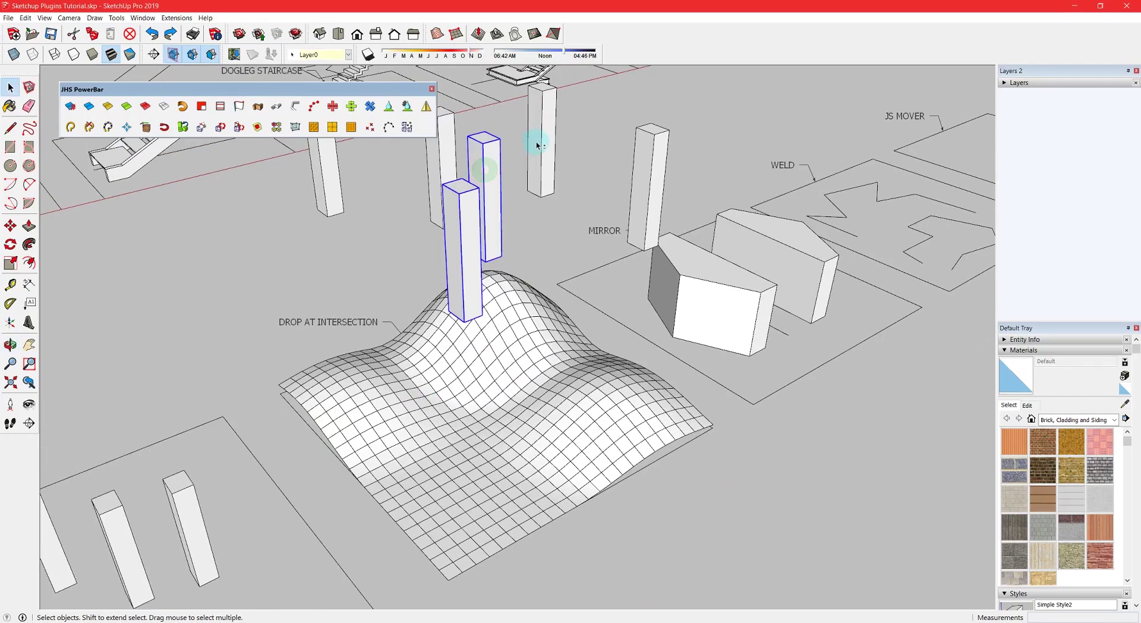
middle_click_drag(335, 188, 443, 414)
left_click(396, 107)
- Delete the second angled block from the Mirror sample, keeping only the original
scroll(325, 395, "down", 8)
scroll(515, 419, "down", 1)
left_click(639, 423)
key("Delete")
- Mirror a copy of the angled block across the line drawn in the Mirror sample
scroll(548, 407, "up", 4)
middle_click_drag(547, 408, 371, 364)
left_click(370, 363)
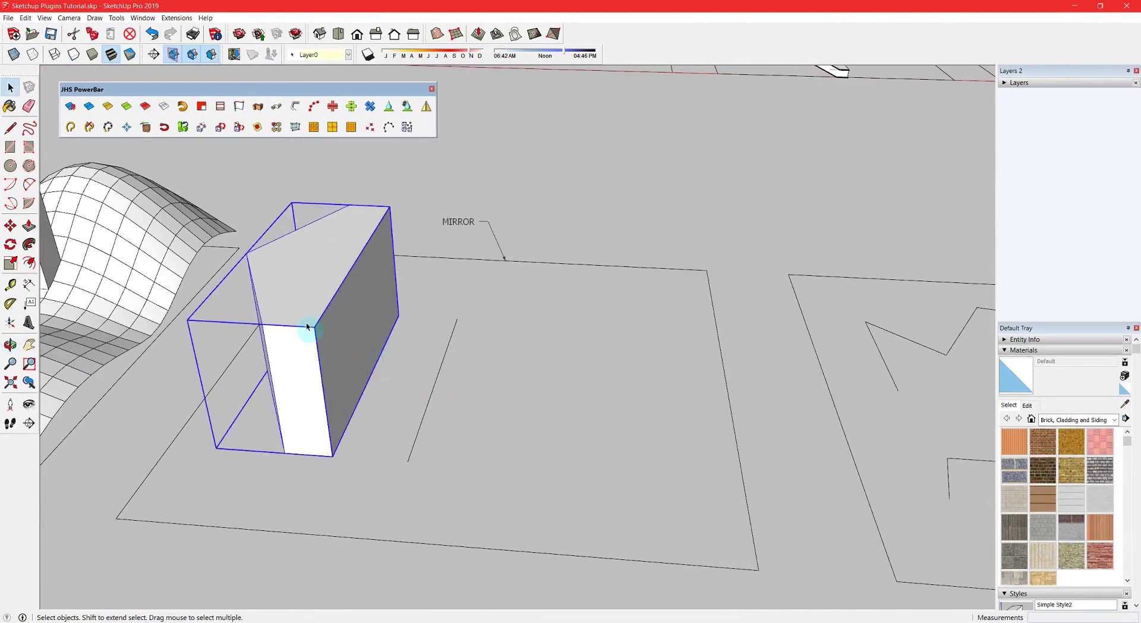
left_click(426, 107)
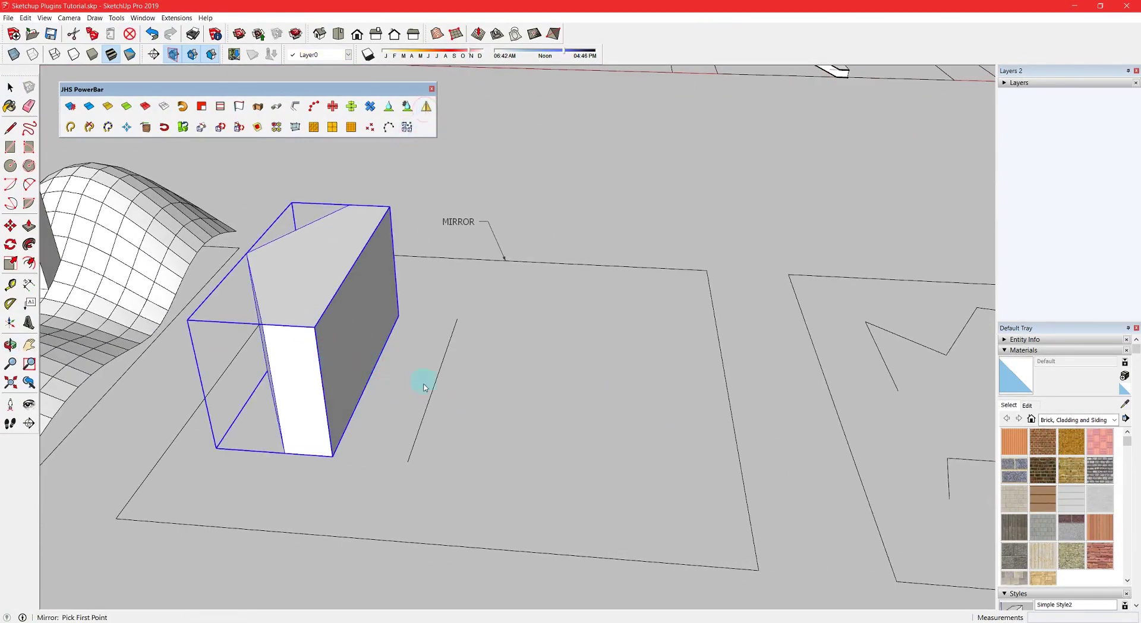
left_click(455, 289)
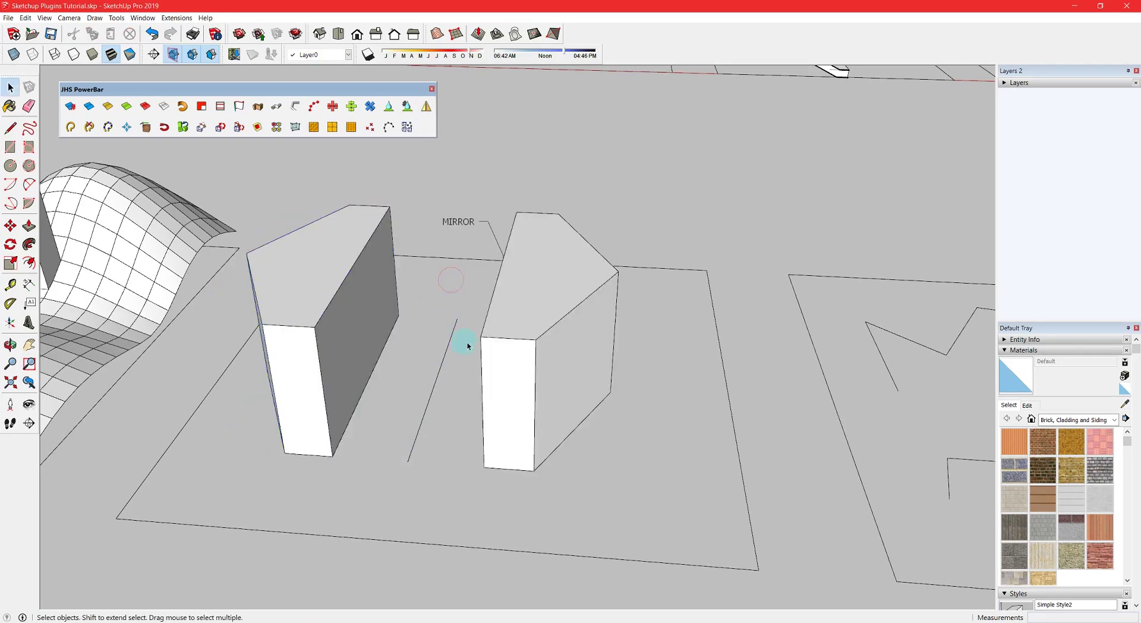
- Select both angled blocks and mirror copies of them vertically so they stack above the originals
middle_click_drag(479, 345, 601, 323)
left_click(601, 323)
left_click(382, 331, "shift")
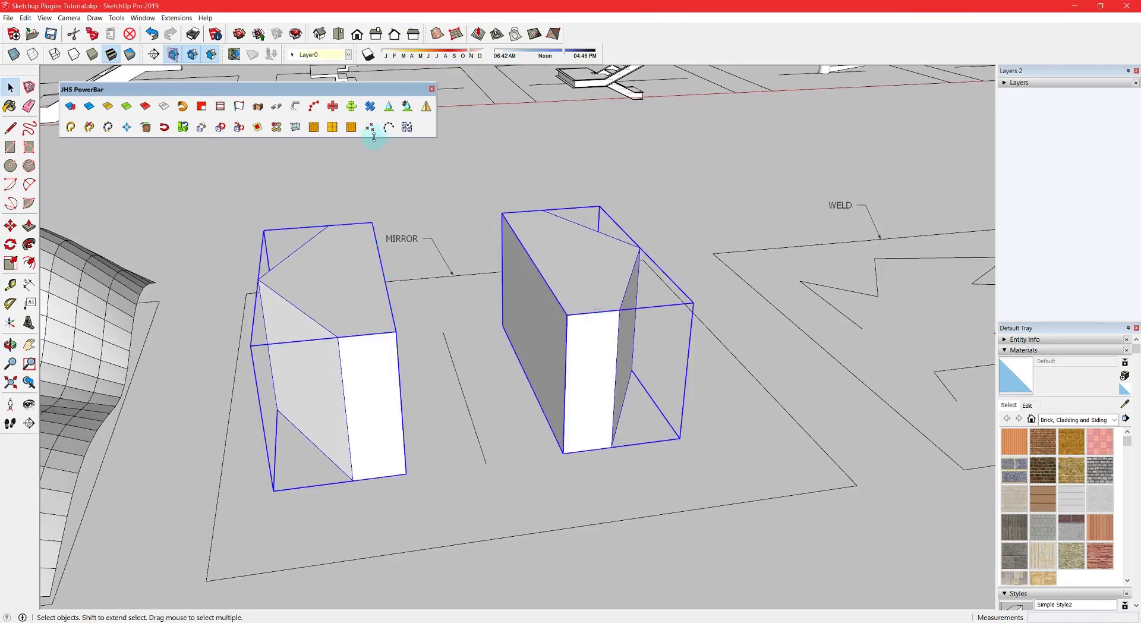
left_click(427, 107)
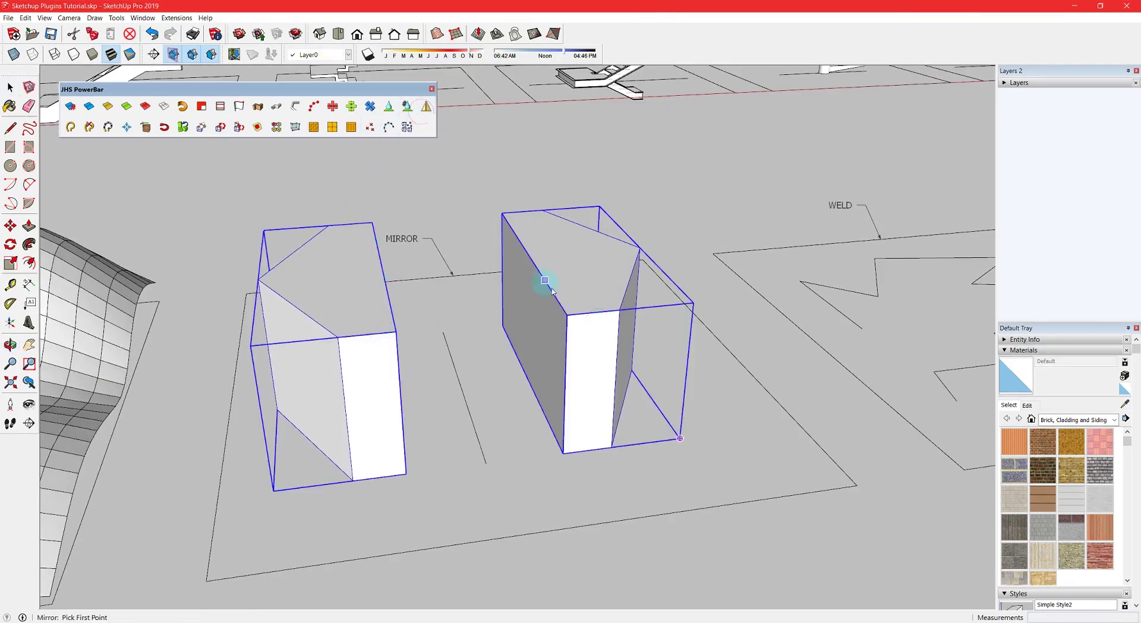
left_click(461, 297)
- Select all four stacked blocks and mirror copies of them about the ground plane
middle_click_drag(571, 285, 541, 311)
scroll(541, 310, "down", 3)
left_click(409, 372)
left_click(411, 336, "shift")
left_click(542, 329, "shift")
left_click(541, 361, "shift")
left_click(423, 113)
scroll(435, 250, "down", 1)
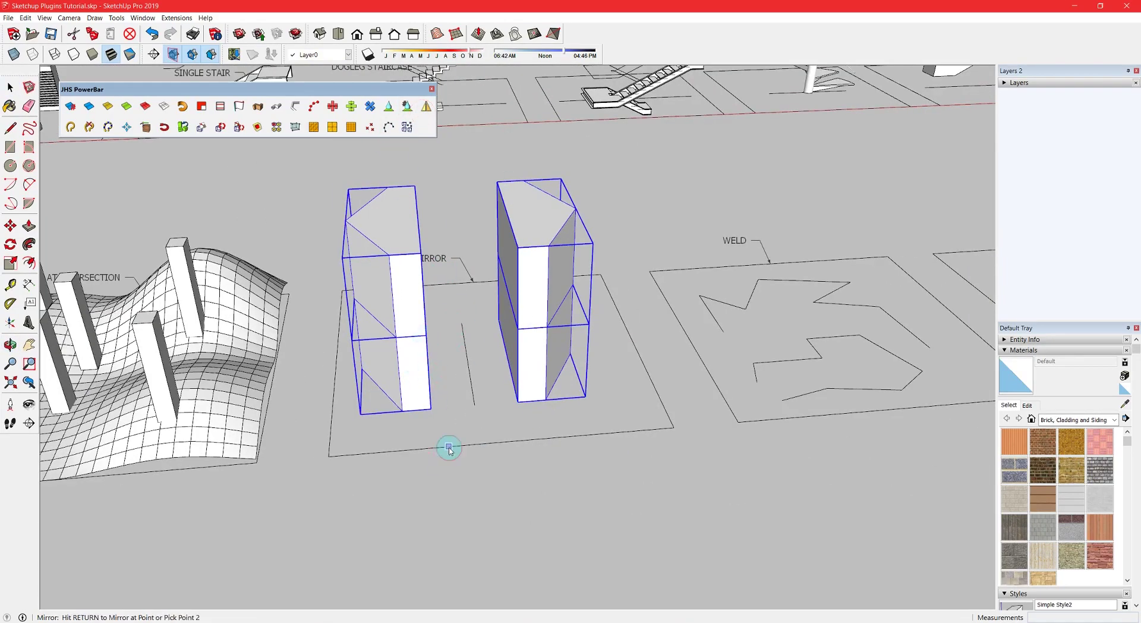
left_click(493, 417)
- Select the upper zigzag of connected lines in the Weld sample and weld it into a single curve
scroll(477, 415, "down", 2)
middle_click_drag(477, 416, 385, 387)
middle_click_drag(493, 390, 594, 400)
scroll(642, 371, "up", 5)
middle_click_drag(618, 361, 647, 355)
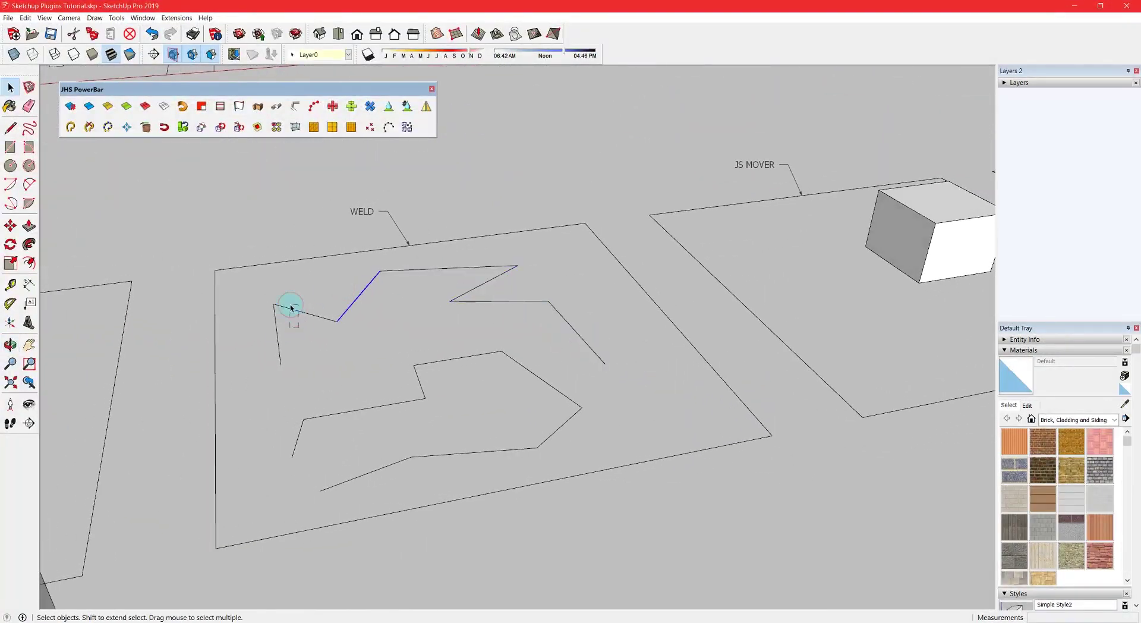
triple_click(325, 320)
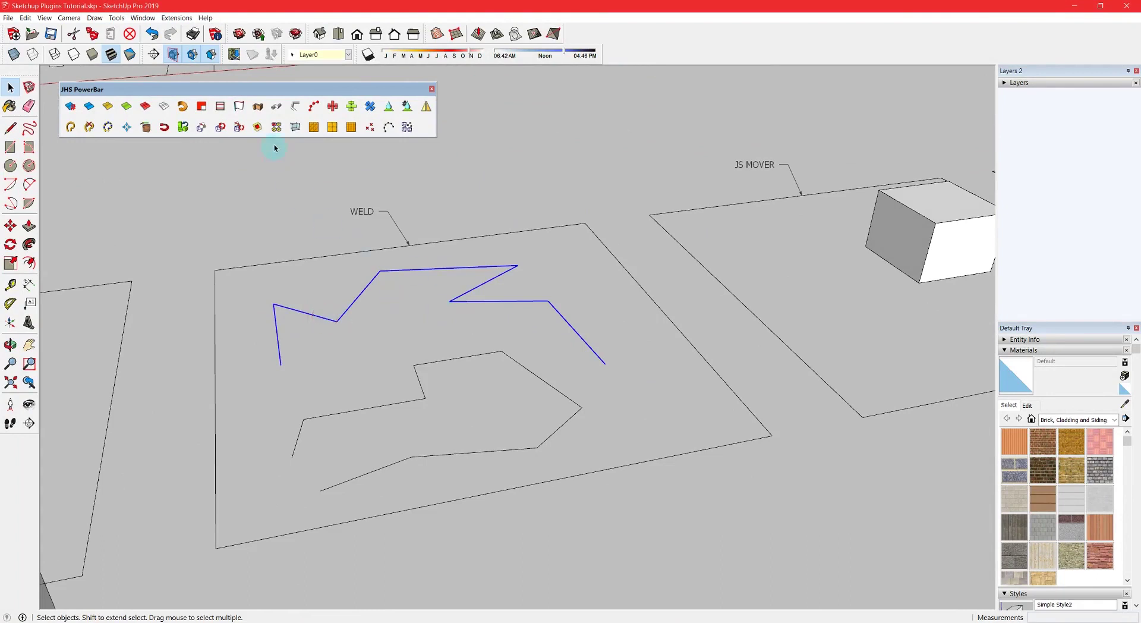
left_click(70, 126)
left_click(293, 288)
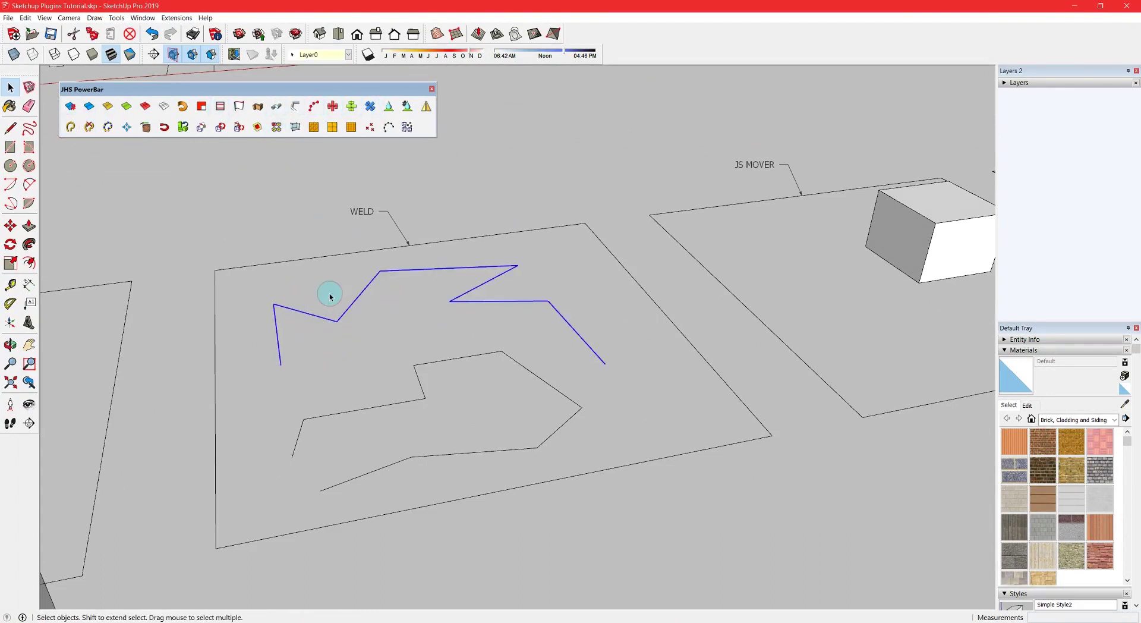
- Unweld the upper zigzag and try converting its separate lines into tubes with 1" diameter
left_click(90, 131)
left_click(351, 305)
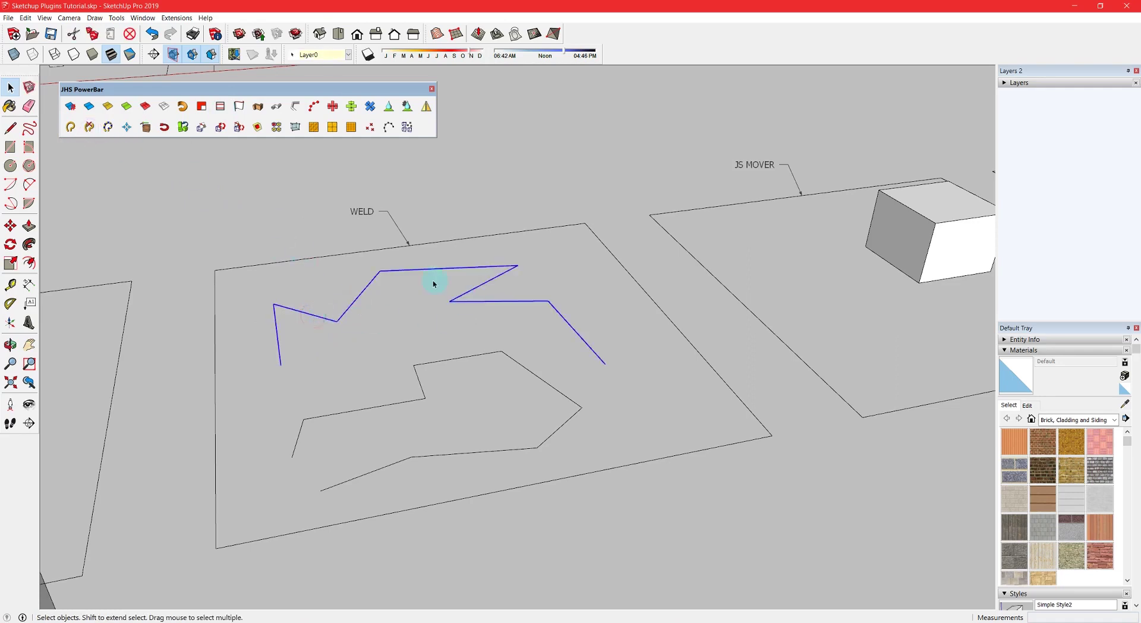
left_click(296, 110)
left_click(516, 371)
scroll(339, 317, "up", 5)
scroll(336, 317, "down", 6)
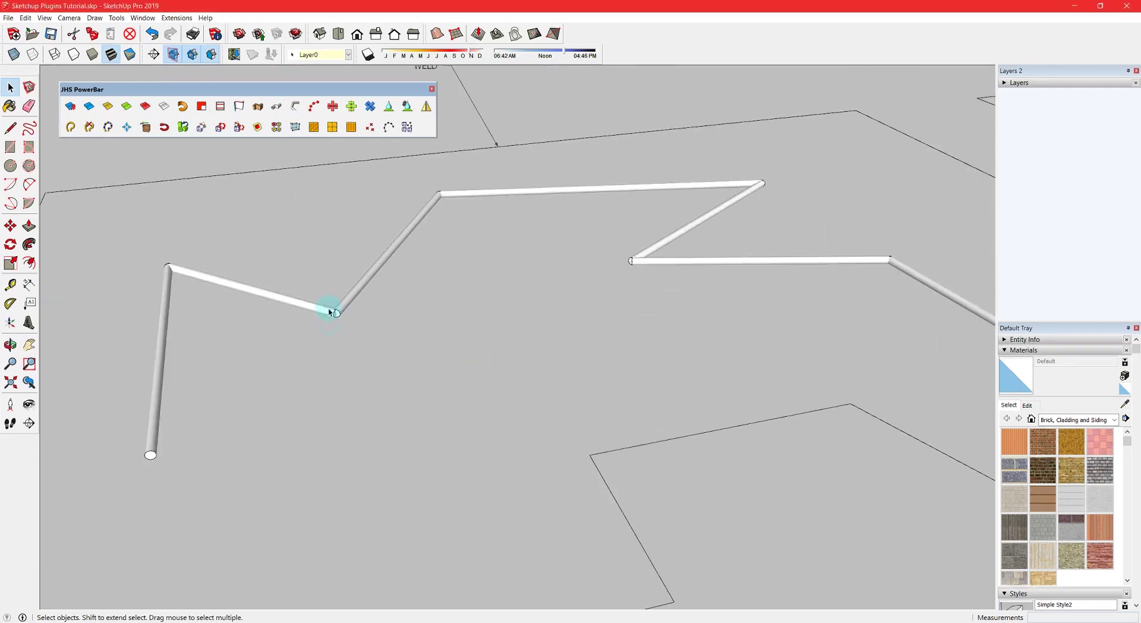
key("ctrl+z")
- Weld the separate lines of the upper zigzag into one continuous curve again
scroll(314, 161, "down", 1)
left_click(384, 279)
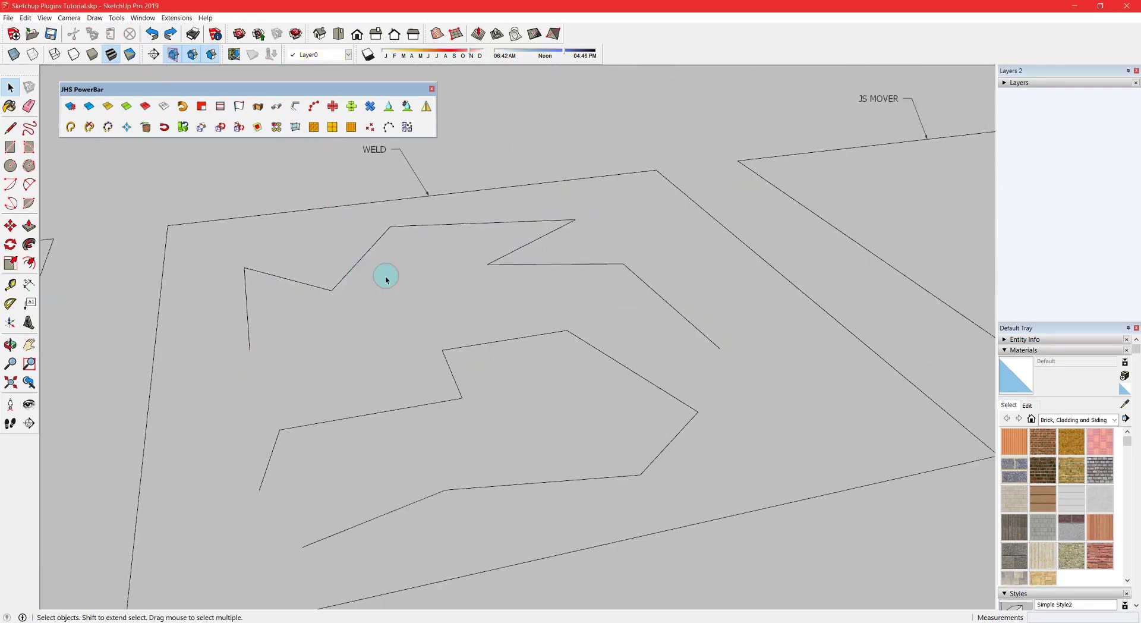
triple_click(351, 269)
left_click(70, 126)
left_click(317, 281)
- Convert the welded zigzag curve into a grouped tube with 1" diameter and precision 10, following the curve
left_click(293, 110)
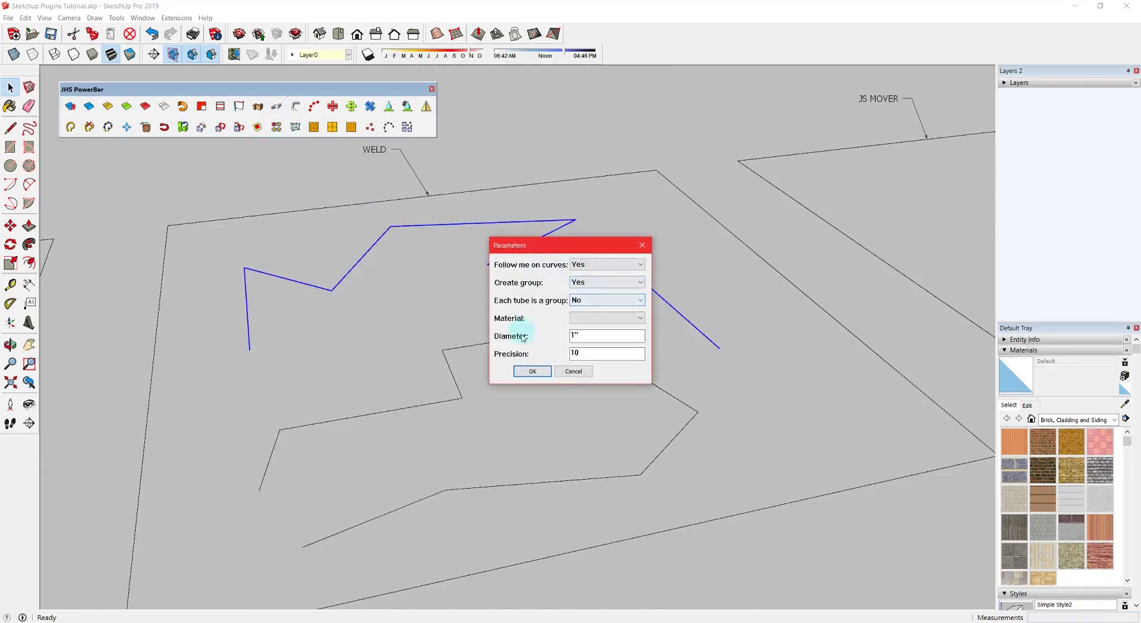
left_click(533, 371)
scroll(331, 291, "up", 5)
middle_click_drag(331, 273, 351, 341)
scroll(401, 314, "down", 10)
left_click(635, 309)
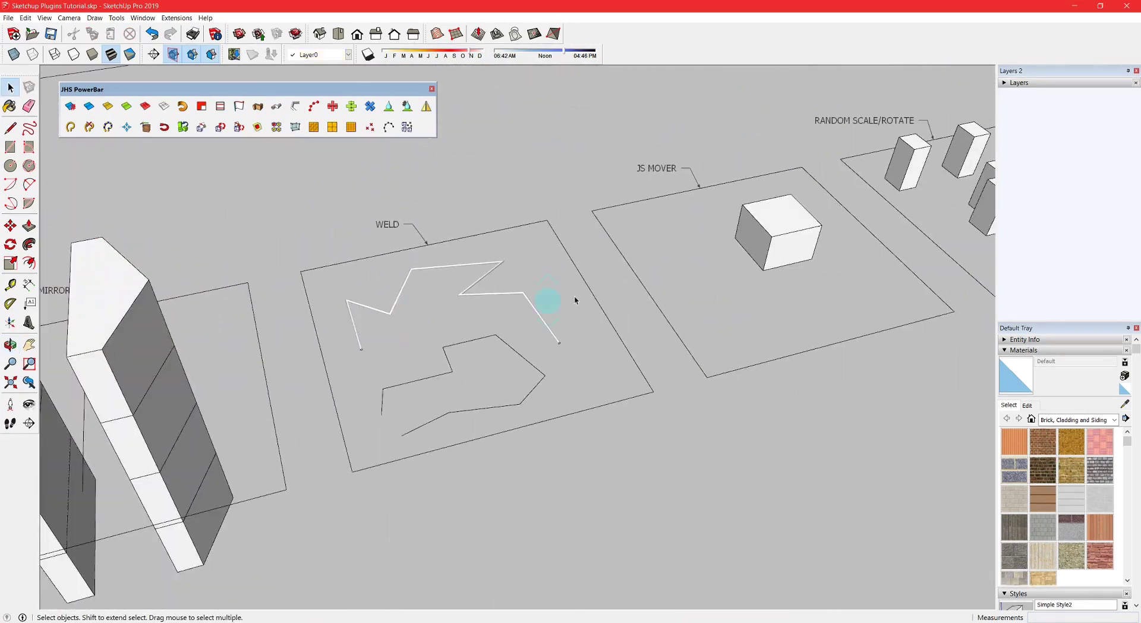
- Select the box in the JS Mover sample and nudge it in increments across its plot with the JS MoveTool
scroll(453, 339, "down", 3)
scroll(541, 298, "up", 6)
left_click(480, 291)
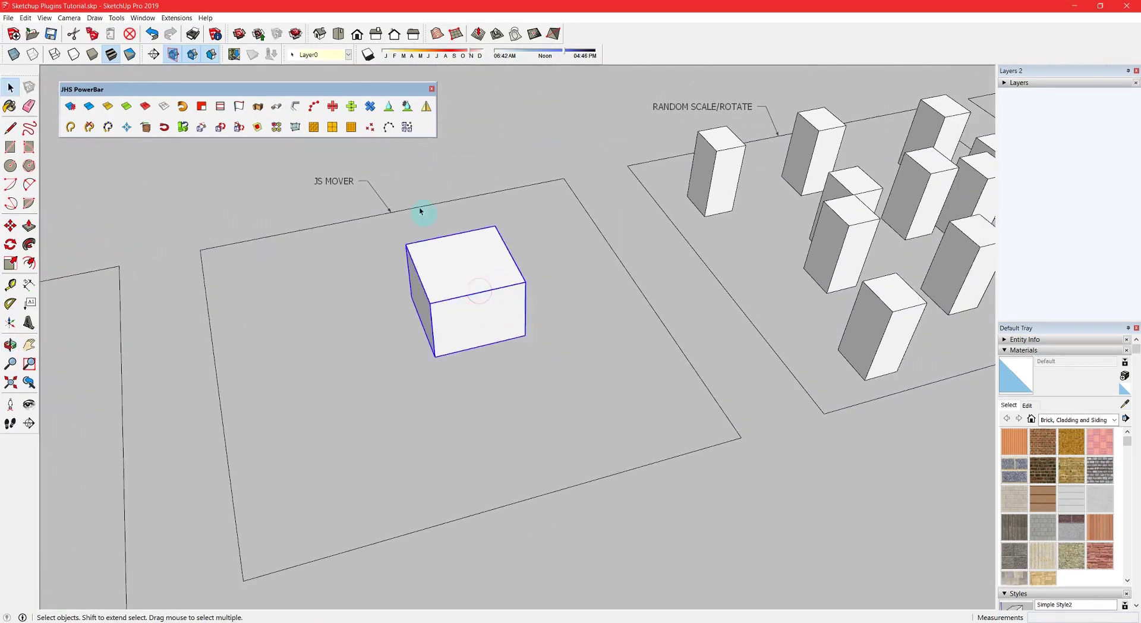
left_click(126, 127)
key("Left")
key("Left")
key("Left")
key("Left")
key("Left")
key("Left")
key("Left")
key("Down")
key("Down")
key("Down")
key("Down")
key("Down")
key("Right")
key("Right")
key("Right")
key("Right")
key("Down")
key("Down")
key("Down")
key("Down")
key("Right")
key("Right")
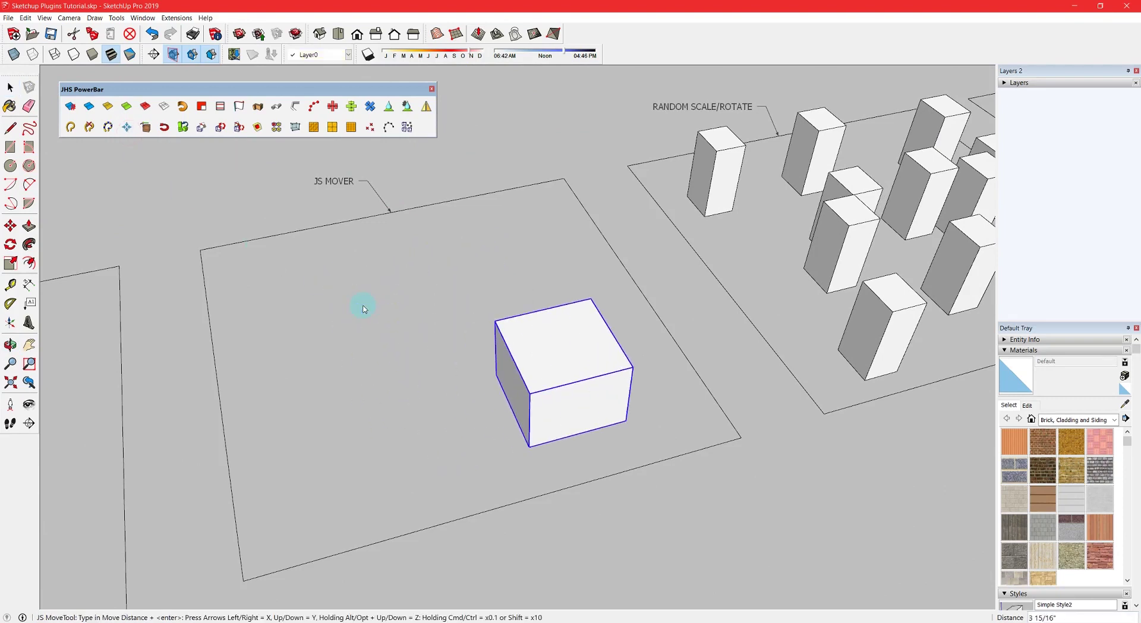
key("Up")
key("space")
- Select all the boxes in the Random Scale/Rotate sample and scale them randomly
middle_click_drag(364, 308, 398, 298)
left_click(308, 255)
left_click(388, 315, "shift")
left_click(414, 287, "shift")
left_click(389, 434, "shift")
left_click(425, 235, "shift")
left_click(505, 276, "shift")
left_click(508, 363, "shift")
left_click(557, 288, "shift")
left_click(602, 335, "shift")
left_click(591, 257, "shift")
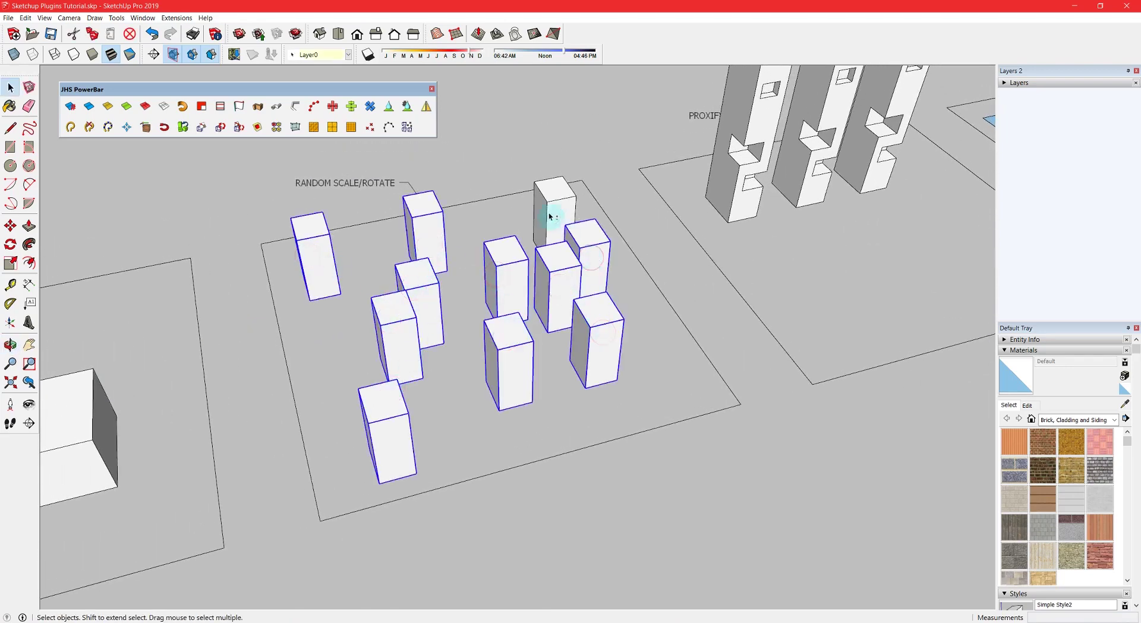
left_click(202, 133)
middle_click_drag(316, 242, 403, 173)
key("space")
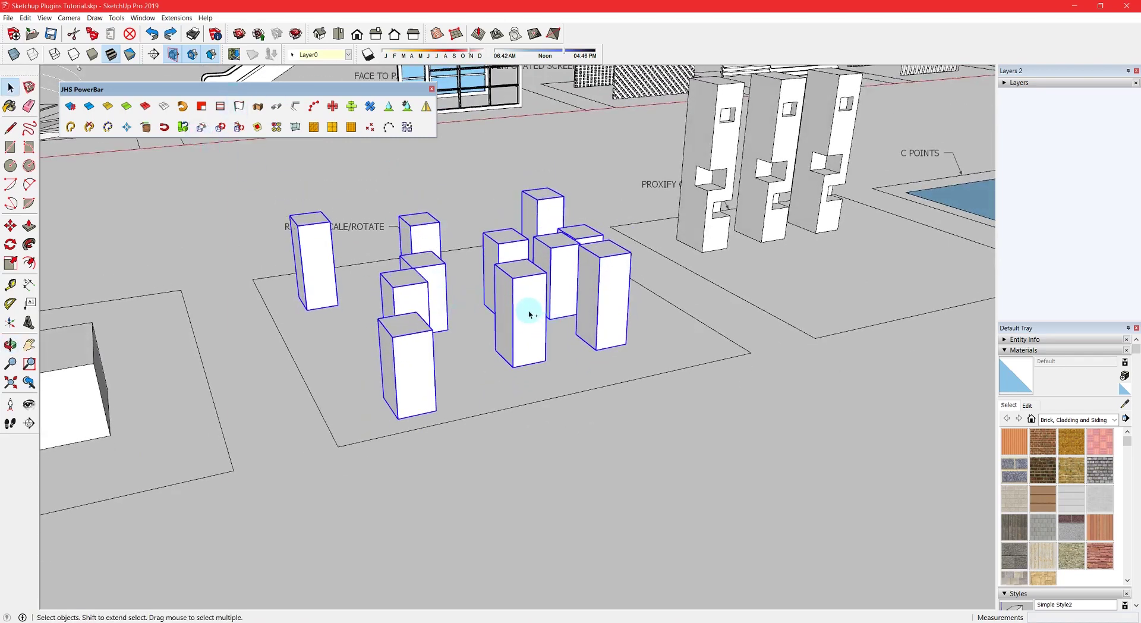
- Rotate the selected boxes randomly and apply the combined random scale and rotation to them several times
middle_click_drag(527, 310, 377, 188)
left_click(219, 127)
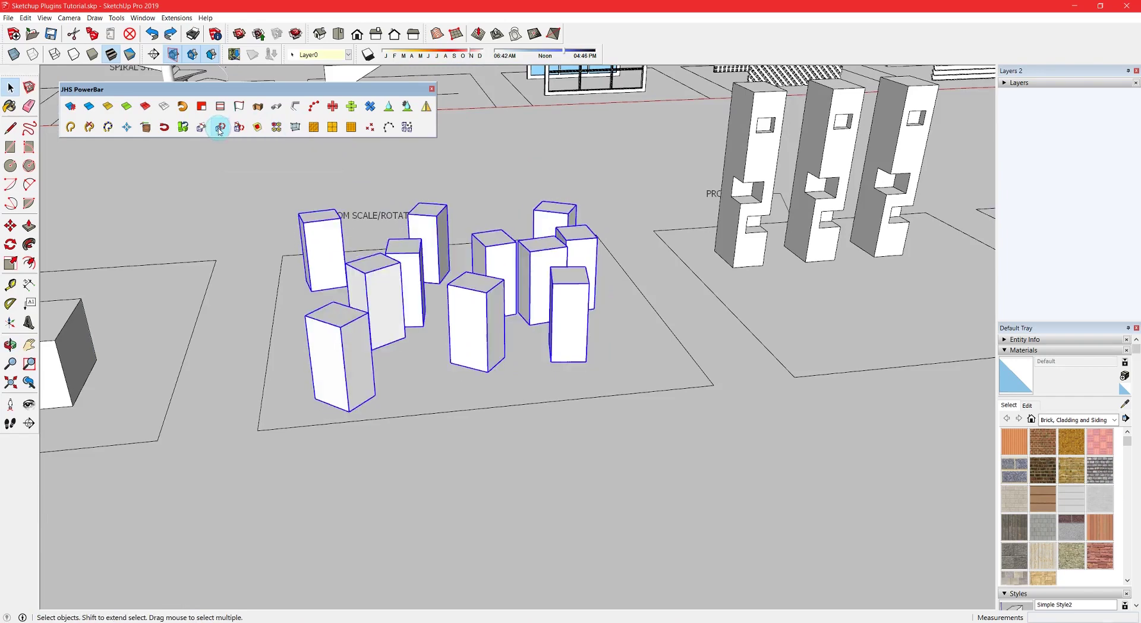
middle_click_drag(398, 257, 269, 140)
left_click(239, 126)
left_click(240, 131)
left_click(240, 131)
left_click(240, 130)
scroll(476, 268, "up", 3)
middle_click_drag(463, 262, 523, 267)
- Open the front column component in the Proxify Comp sample and push/pull its broad side face a short distance
scroll(594, 315, "down", 5)
left_click(609, 323)
middle_click_drag(609, 324, 522, 375)
scroll(522, 374, "down", 1)
middle_click_drag(521, 372, 538, 331)
left_click(423, 325)
scroll(422, 324, "up", 3)
middle_click_drag(421, 322, 368, 307)
double_click(362, 308)
triple_click(362, 309)
scroll(364, 320, "up", 4)
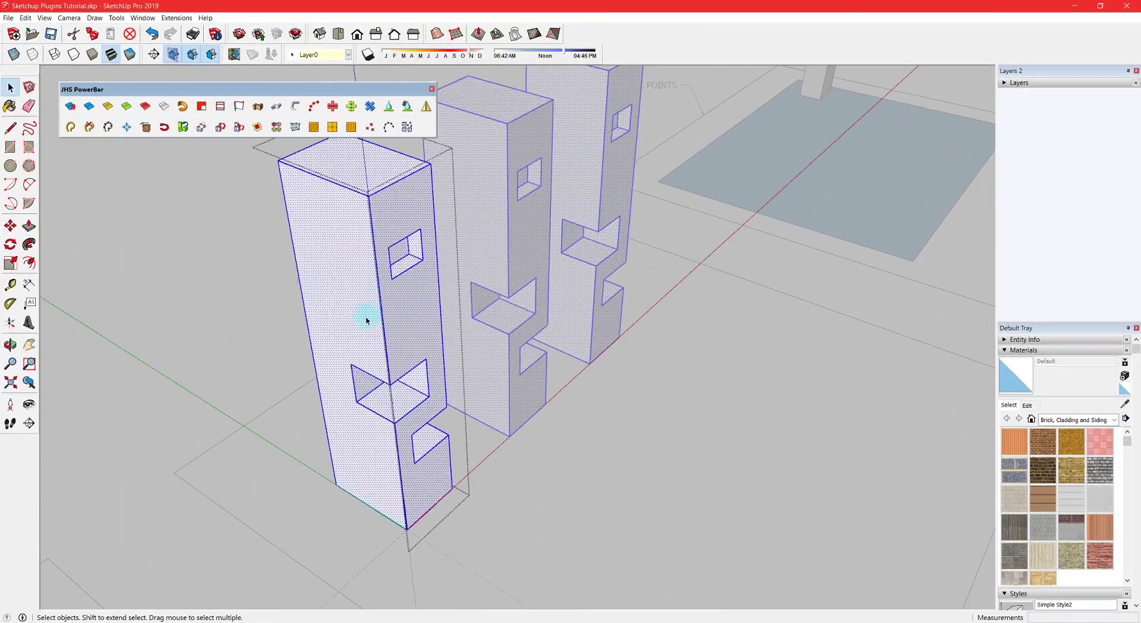
key("p")
left_click(350, 314)
left_click(343, 318)
key("space")
key("Escape")
- Select the three column components and replace them with simple wireframe box proxies
scroll(354, 316, "down", 3)
left_click(358, 315)
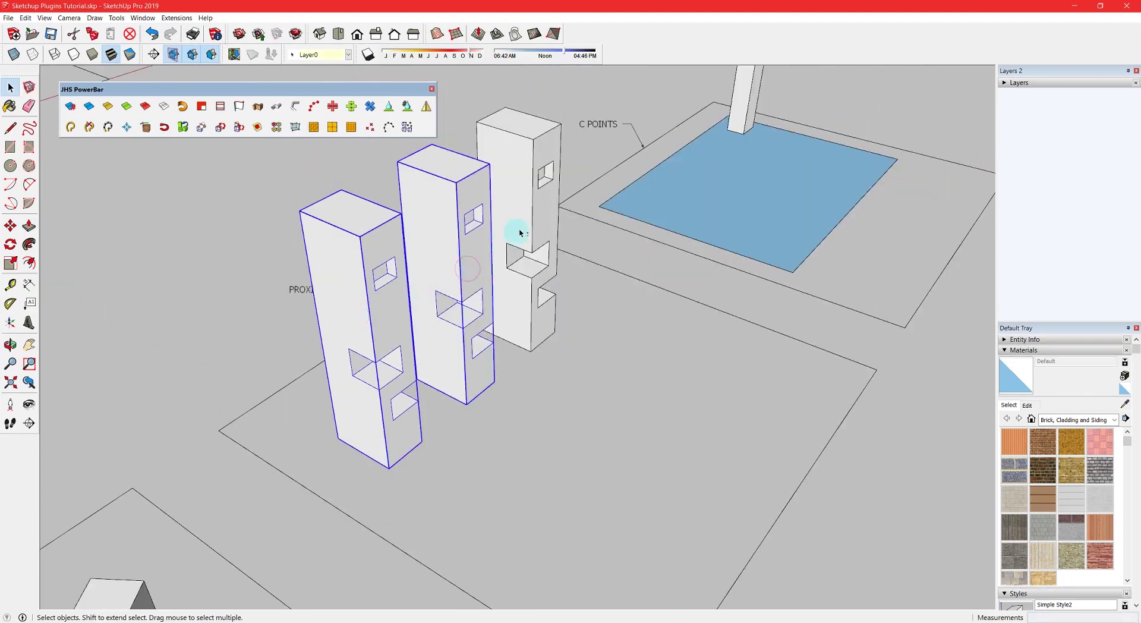
left_click(255, 134)
left_click(185, 271)
scroll(398, 279, "down", 3)
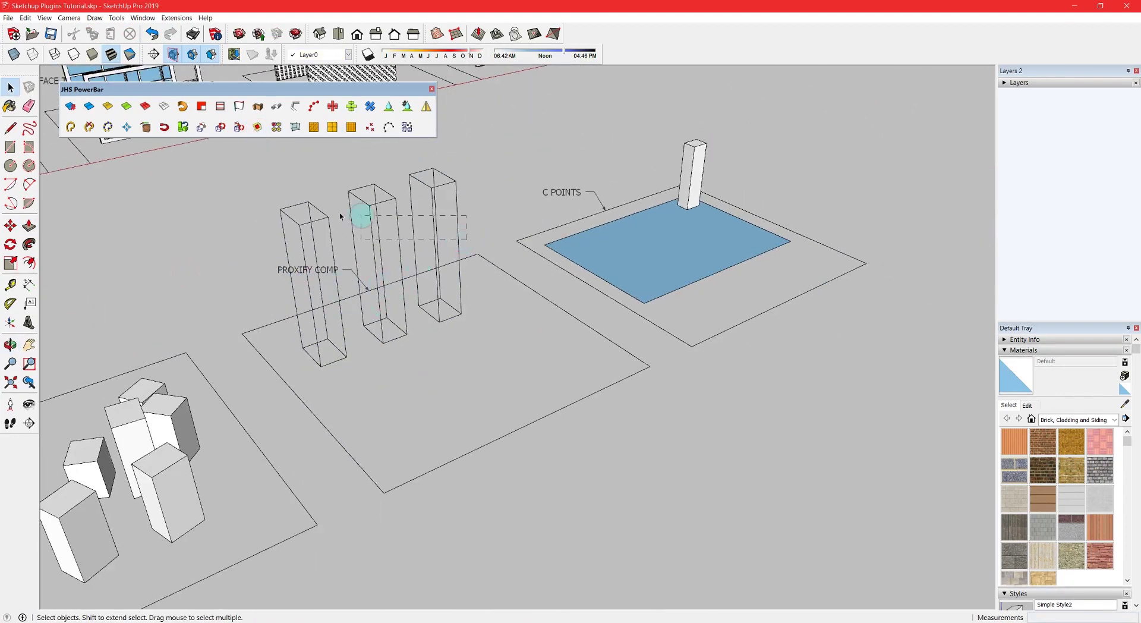
- Select the row of three column proxies and make two parallel copies of it toward the front of the plot
left_click_drag(313, 211, 309, 205)
middle_click_drag(410, 315, 484, 339)
scroll(416, 380, "up", 2)
key("m")
left_click(384, 409)
left_click(439, 444)
left_click(414, 434)
left_click(433, 438)
key("space")
middle_click_drag(433, 438, 517, 450)
- Select the front corner proxy and switch the proxies back to the detailed column component
left_click(446, 446)
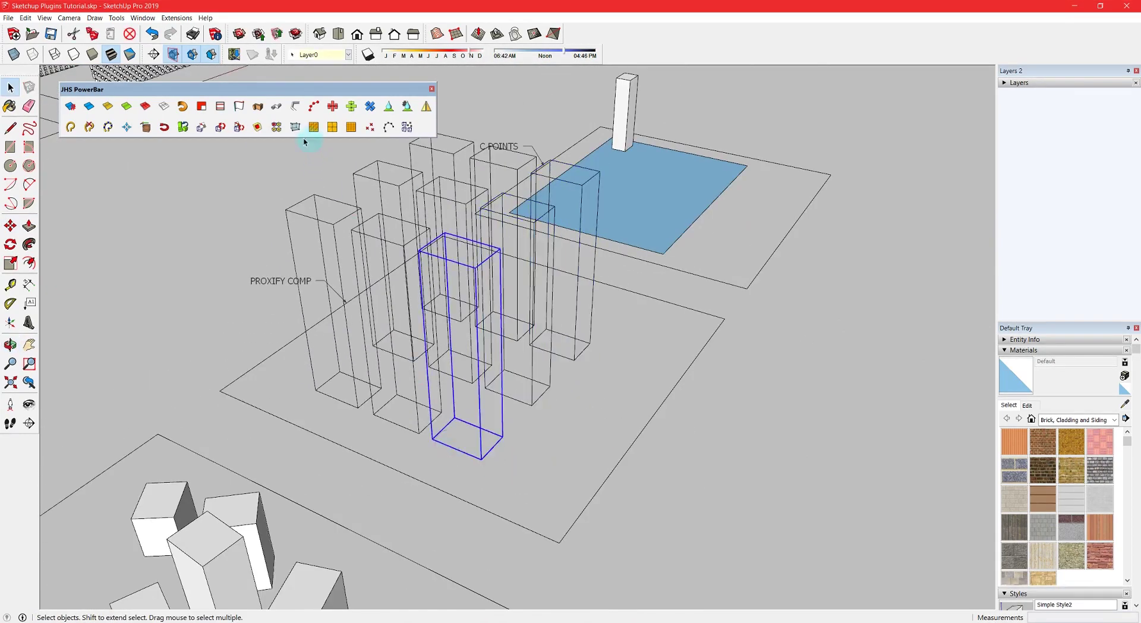
left_click(257, 127)
middle_click_drag(256, 131, 292, 302)
left_click(237, 290)
- Place 14 guide points scattered across the blue face in the C Points sample
middle_click_drag(594, 245, 358, 390, "shift")
scroll(525, 328, "up", 3)
middle_click_drag(546, 308, 426, 357, "shift")
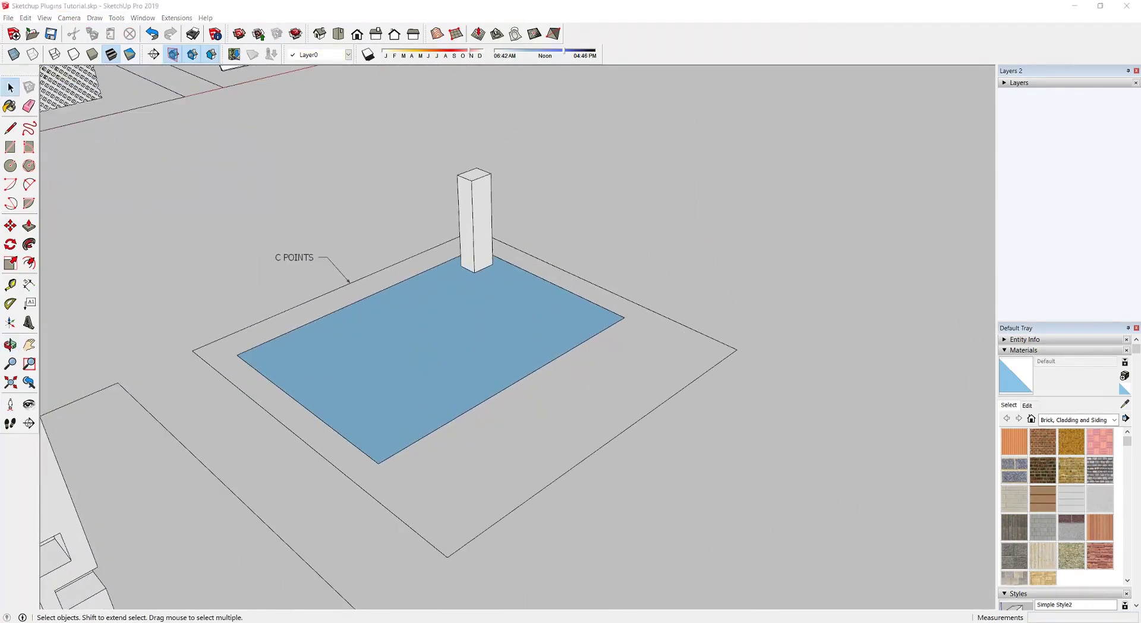
left_click(390, 361)
left_click(349, 207)
left_click(370, 127)
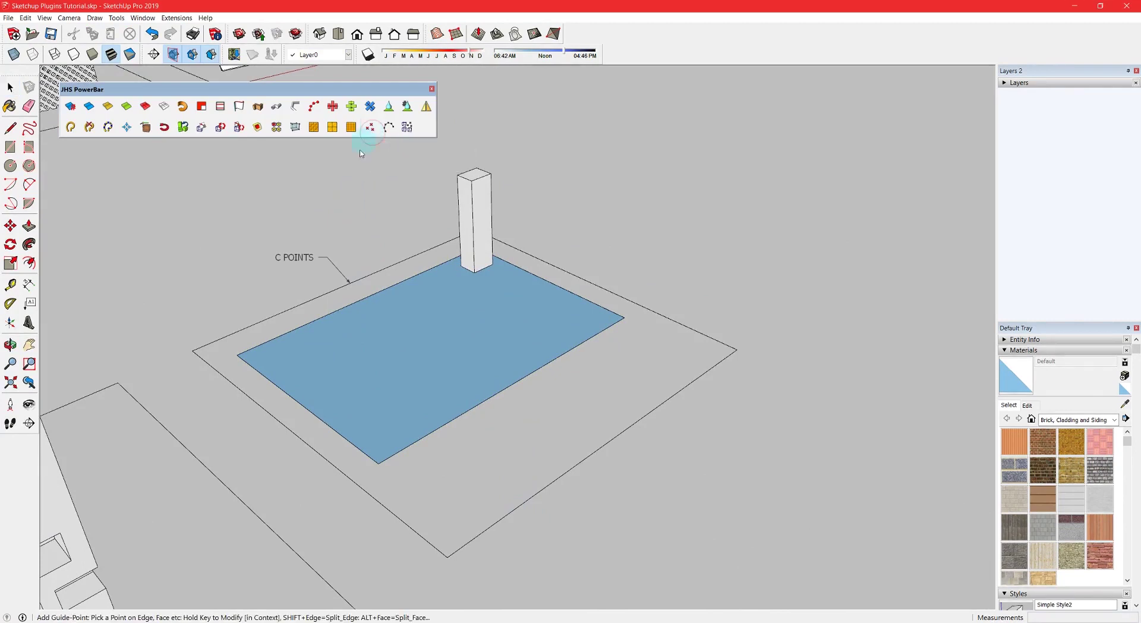
left_click(325, 365)
left_click(373, 332)
left_click(397, 391)
left_click(351, 393)
left_click(371, 367)
left_click(441, 359)
left_click(440, 402)
left_click(496, 356)
left_click(502, 326)
left_click(424, 330)
left_click(426, 288)
left_click(538, 304)
left_click(534, 334)
left_click(590, 324)
middle_click_drag(438, 352, 355, 332)
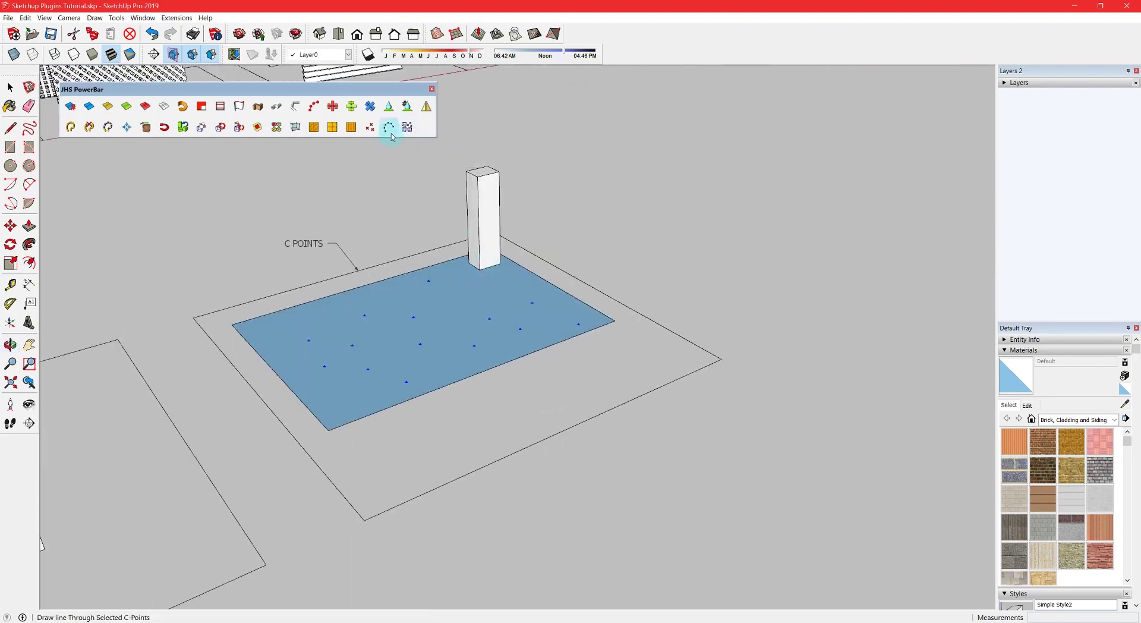
- Try to place copies of the column at the guide points without selecting them
left_click(479, 191)
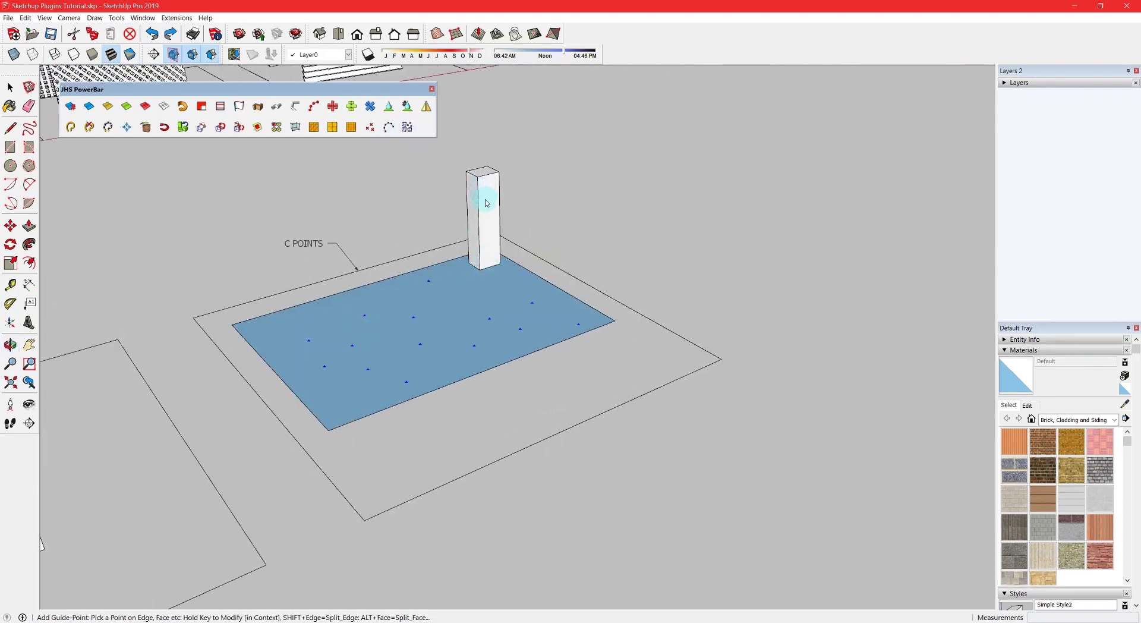
left_click(407, 129)
left_click(598, 337)
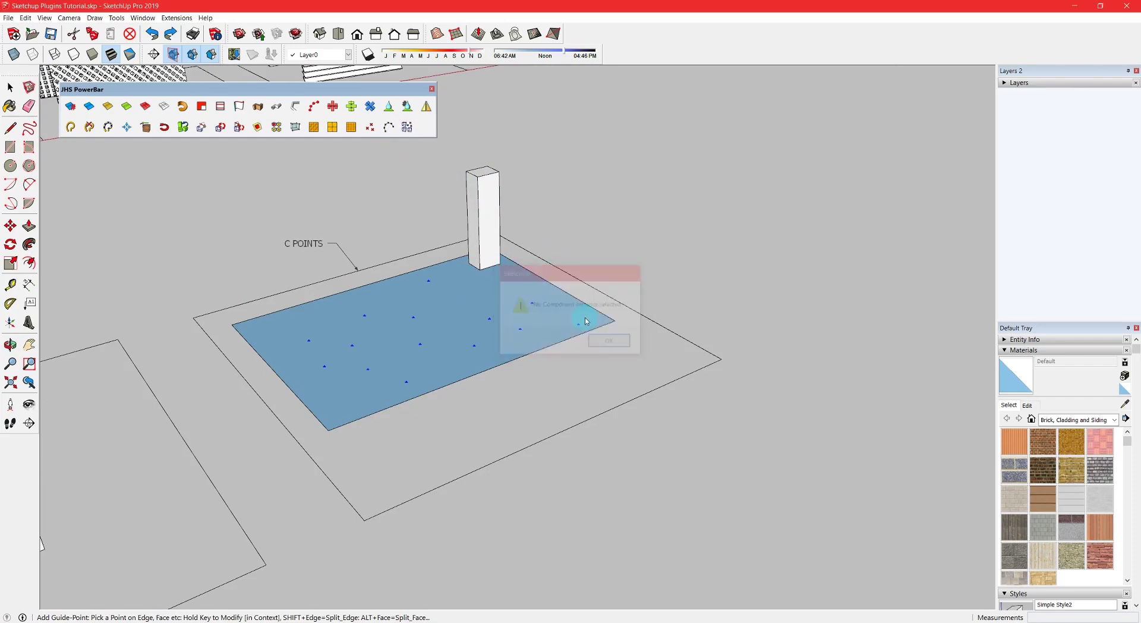
- Select the guide points together with the white column and place a copy of the column at every point
key("space")
left_click(489, 232)
middle_click_drag(447, 334, 307, 378)
left_click_drag(192, 262, 552, 439)
left_click(488, 230, "shift")
left_click(407, 128)
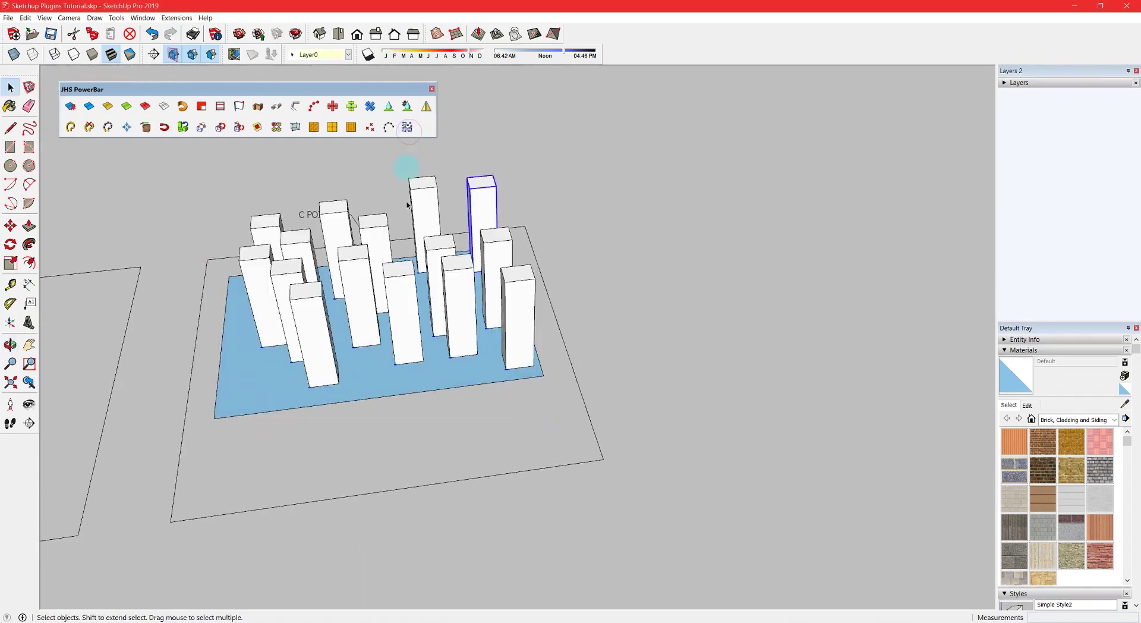
- Open one of the placed column copies for editing and resize its geometry with the Scale tool
middle_click_drag(397, 273, 296, 298)
triple_click(315, 277)
key("s")
scroll(309, 268, "up", 3)
left_click_drag(314, 256, 334, 285)
key("space")
left_click(285, 318)
middle_click_drag(291, 309, 568, 240)
scroll(424, 287, "down", 2)
scroll(744, 208, "down", 10)
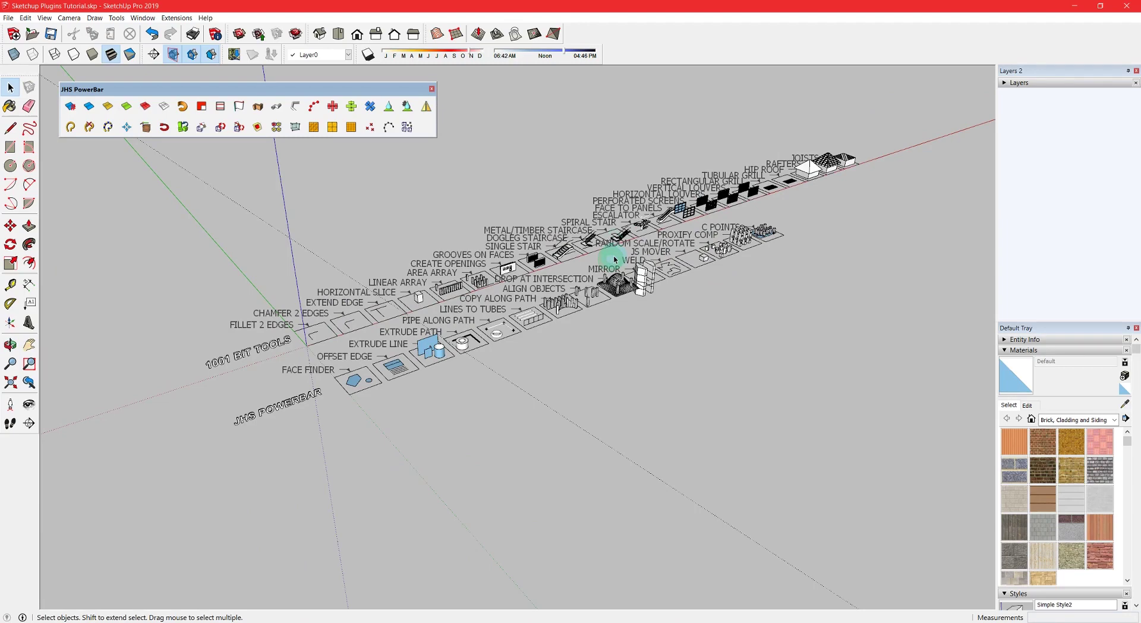
scroll(615, 259, "up", 1)
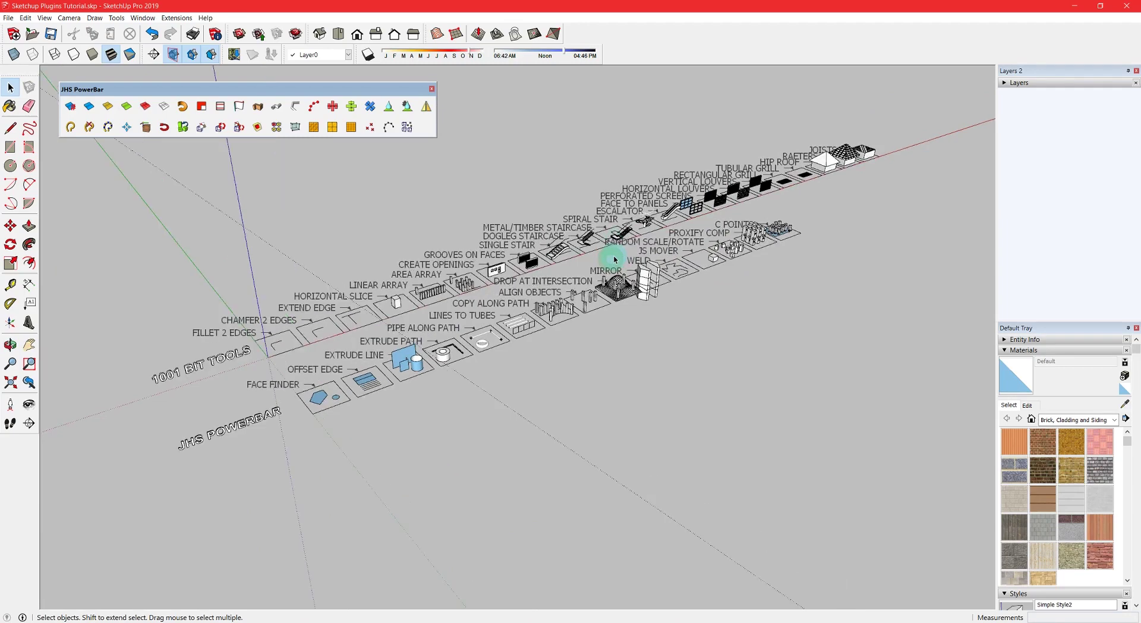